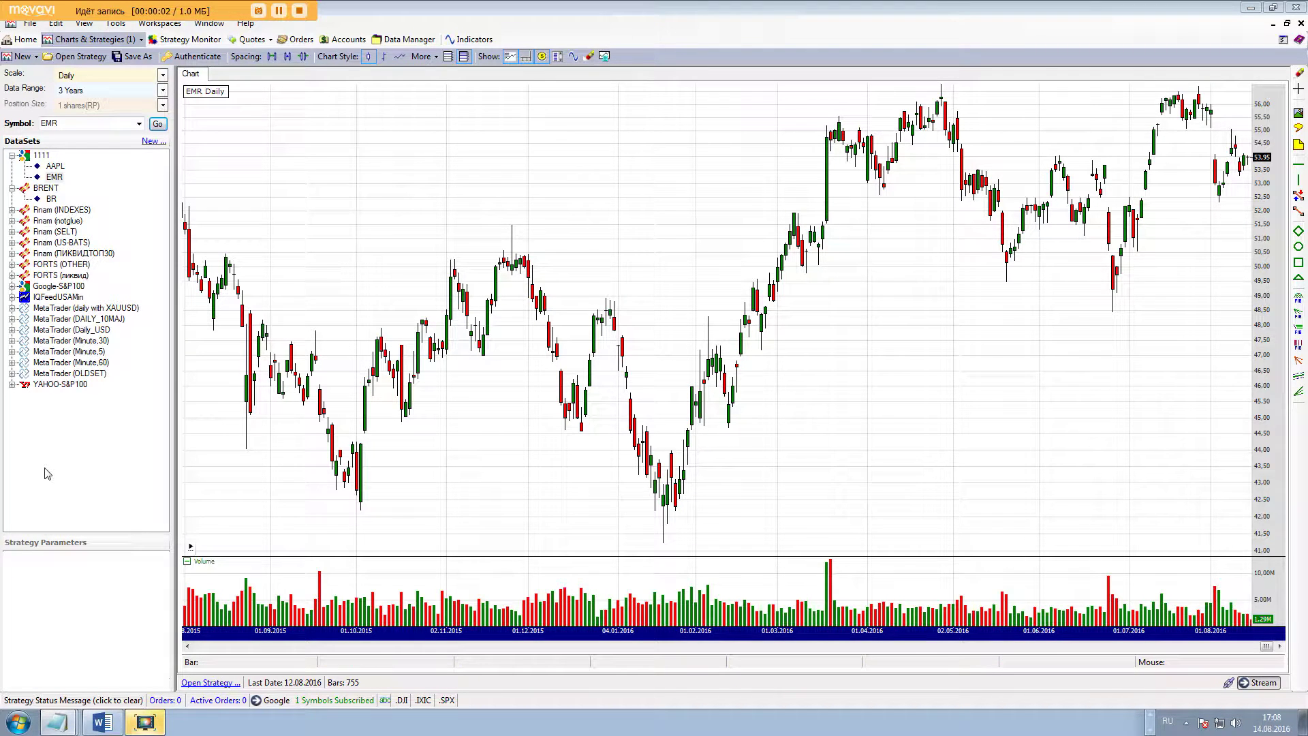
Step: Collapse the 1111 and BRENT datasets, and delete the 1111 dataset
click(12, 156)
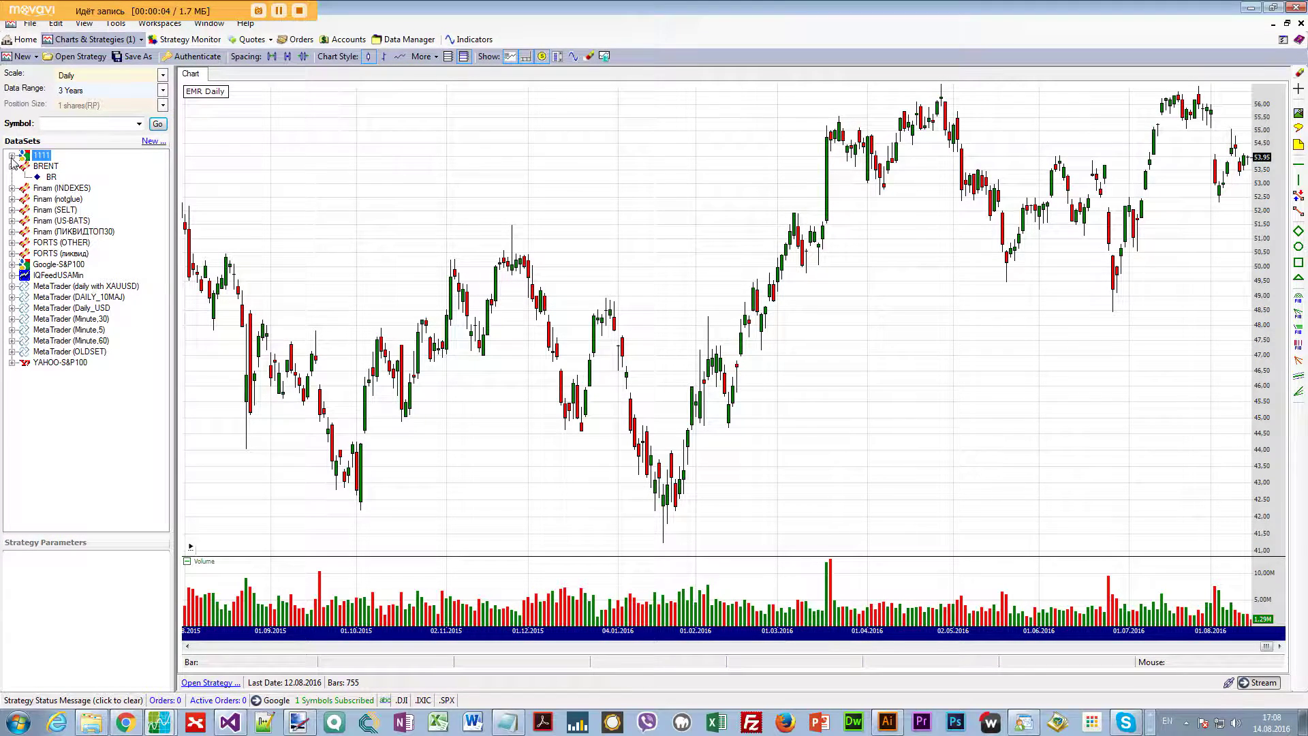
click(11, 166)
right_click(36, 156)
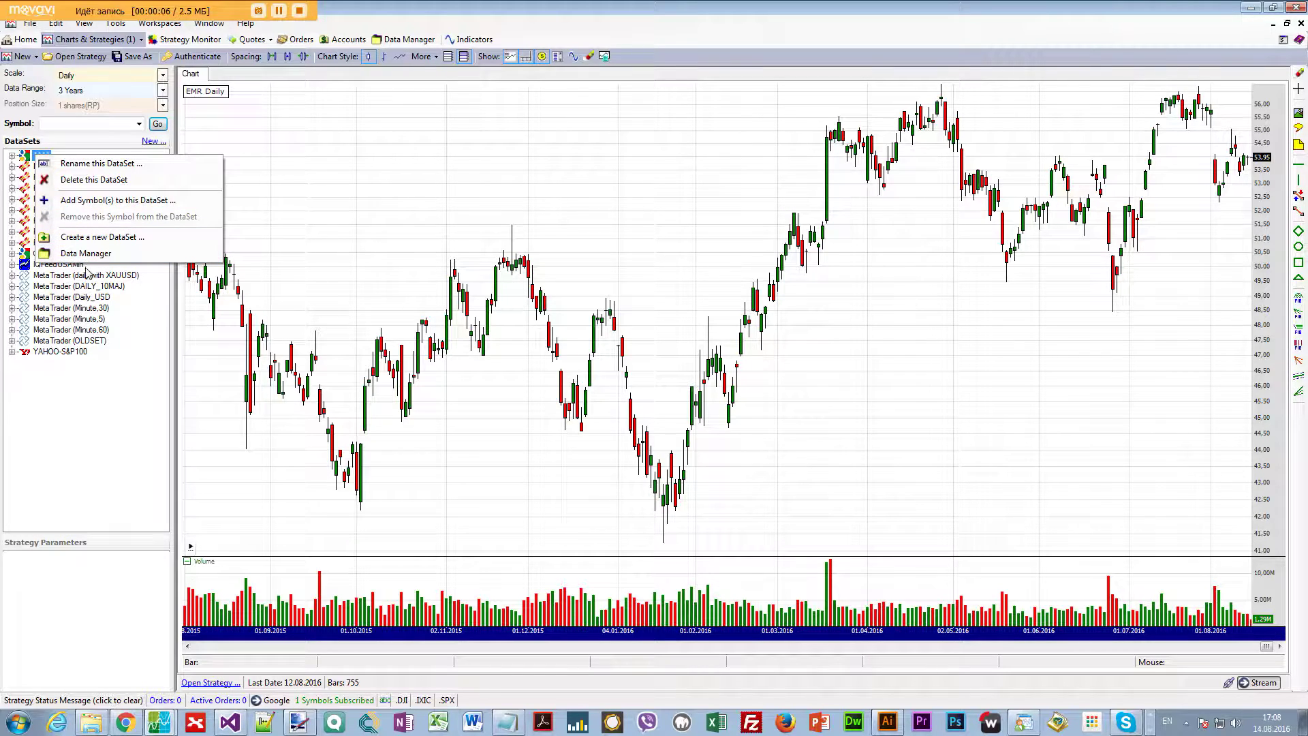
click(99, 181)
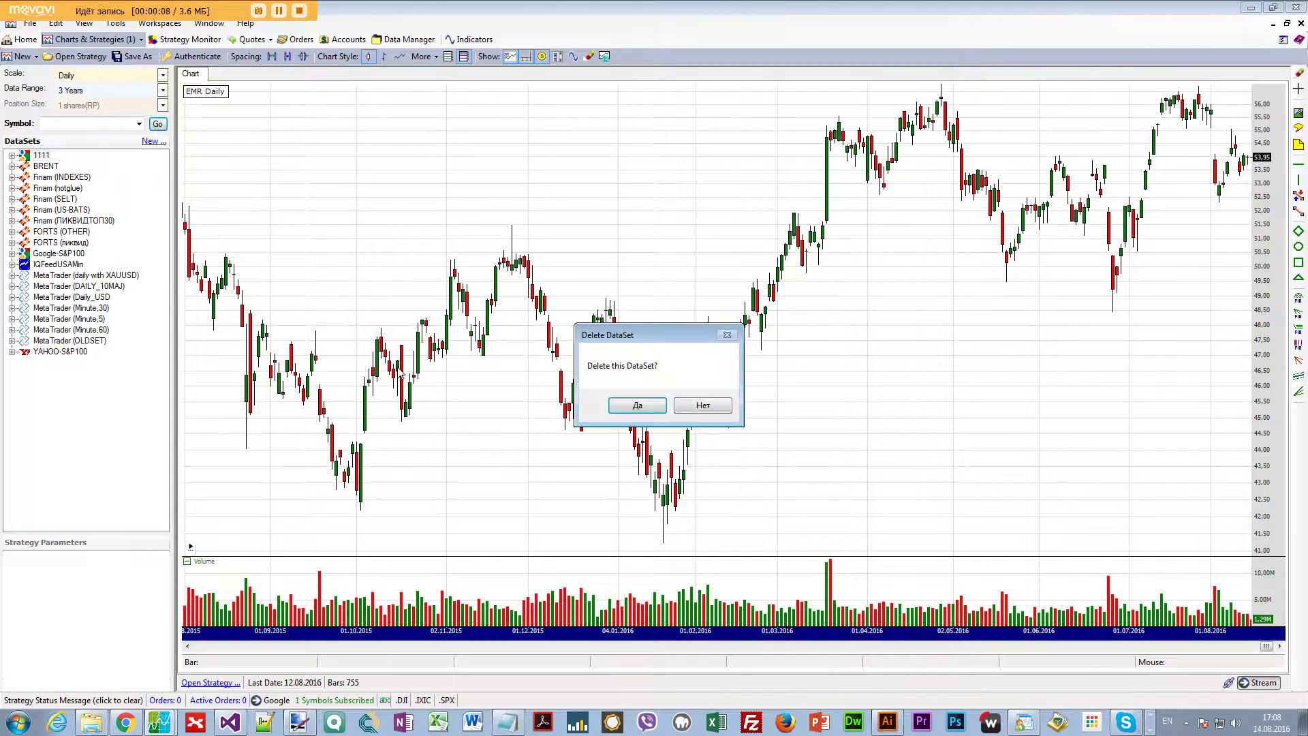
click(653, 407)
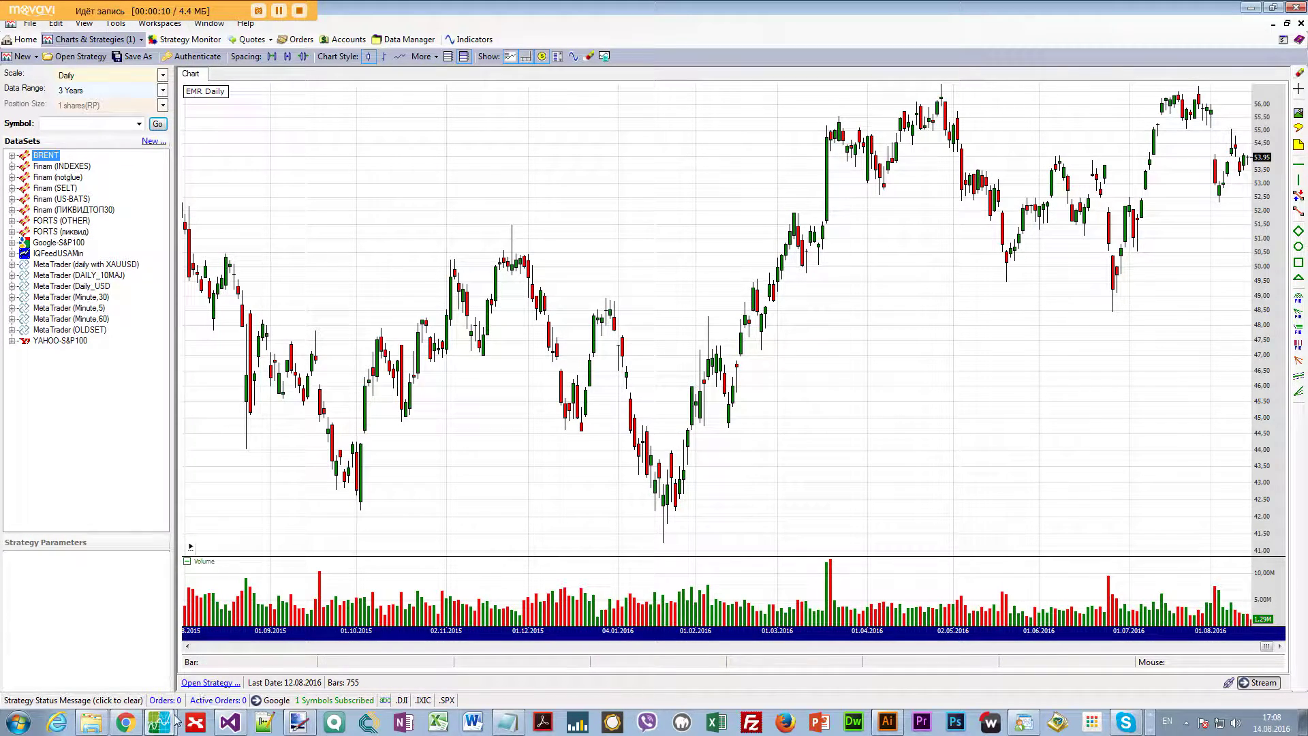
Step: Switch to Chrome, open wealth-lab.com in place of the Google Drive page, and maximize the browser window
mouse_move(130, 732)
click(126, 726)
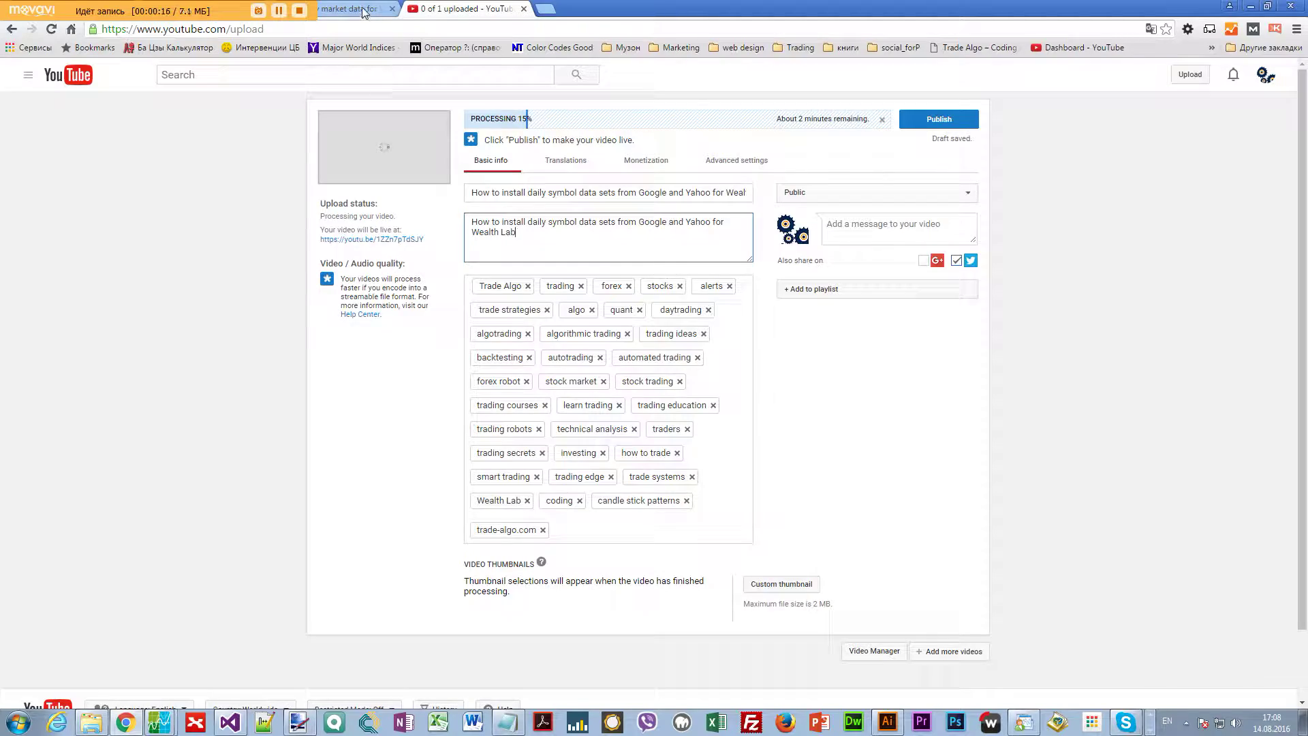
click(364, 13)
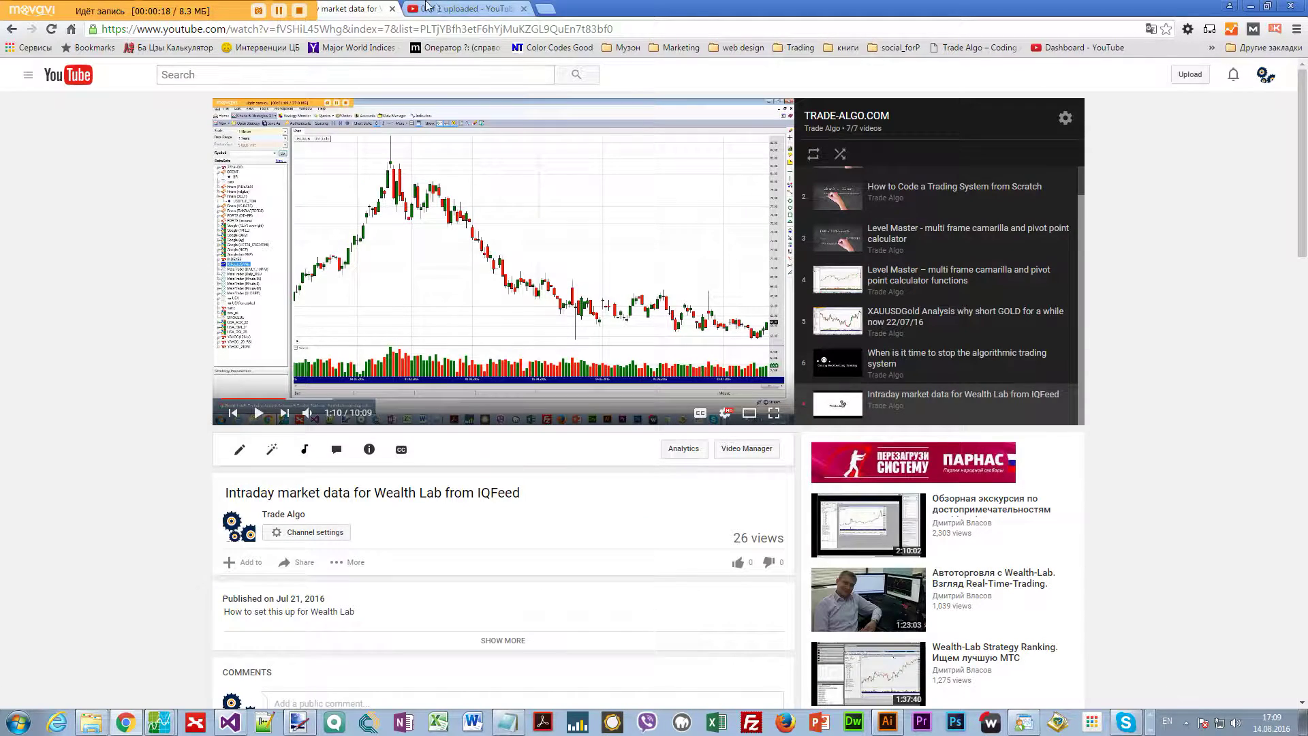
double_click(698, 9)
click(582, 66)
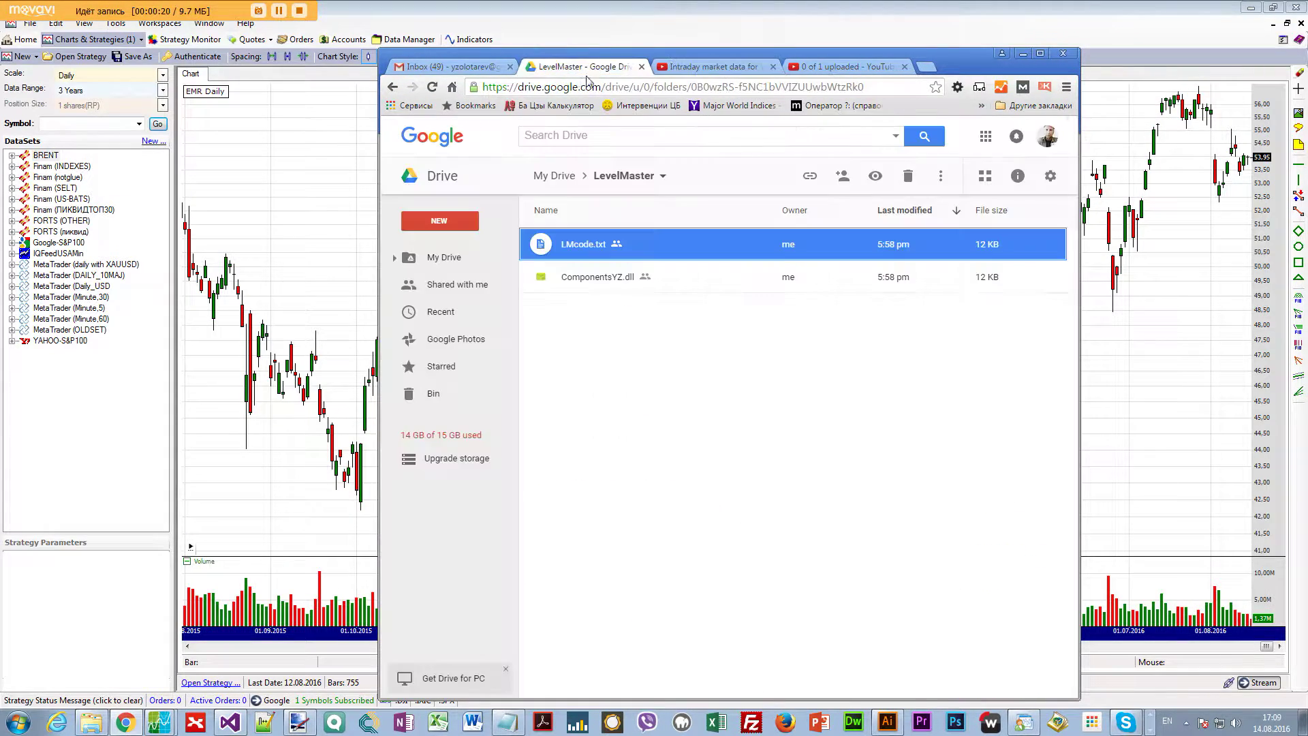
click(578, 88)
text(wealth-lab.com)
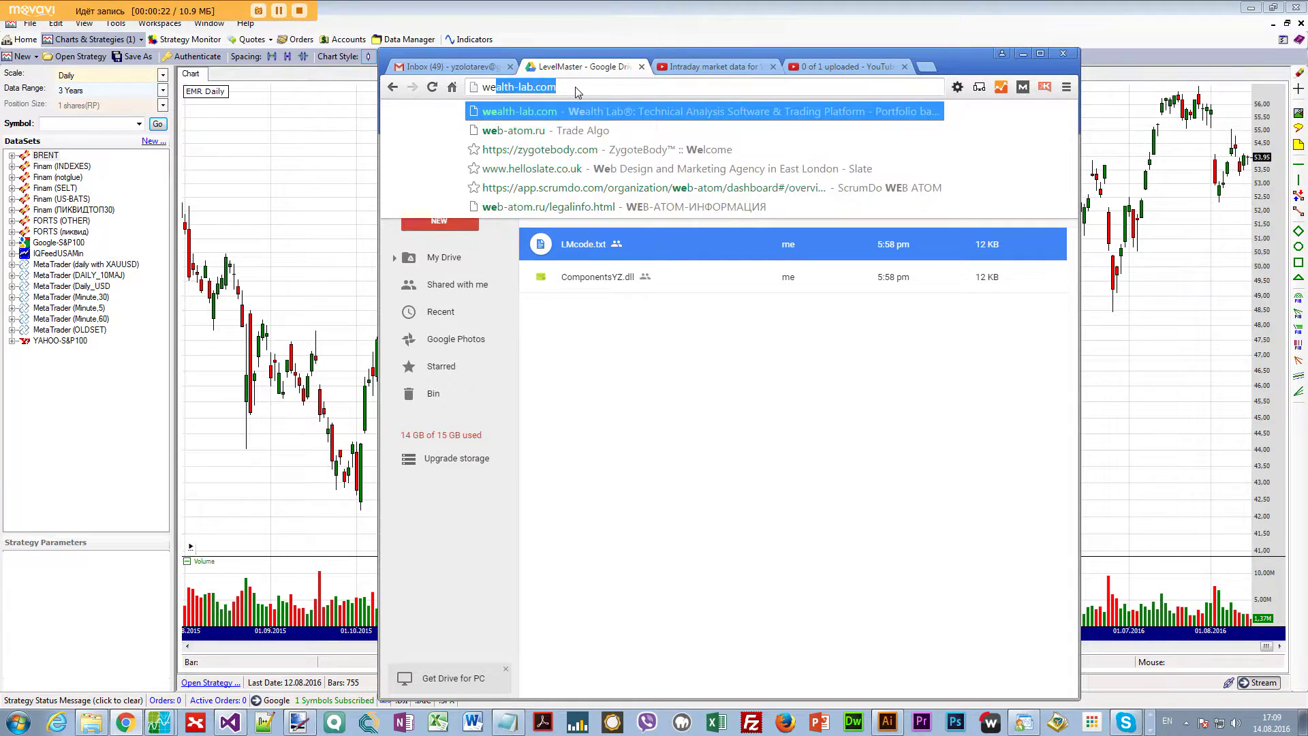
key(Return)
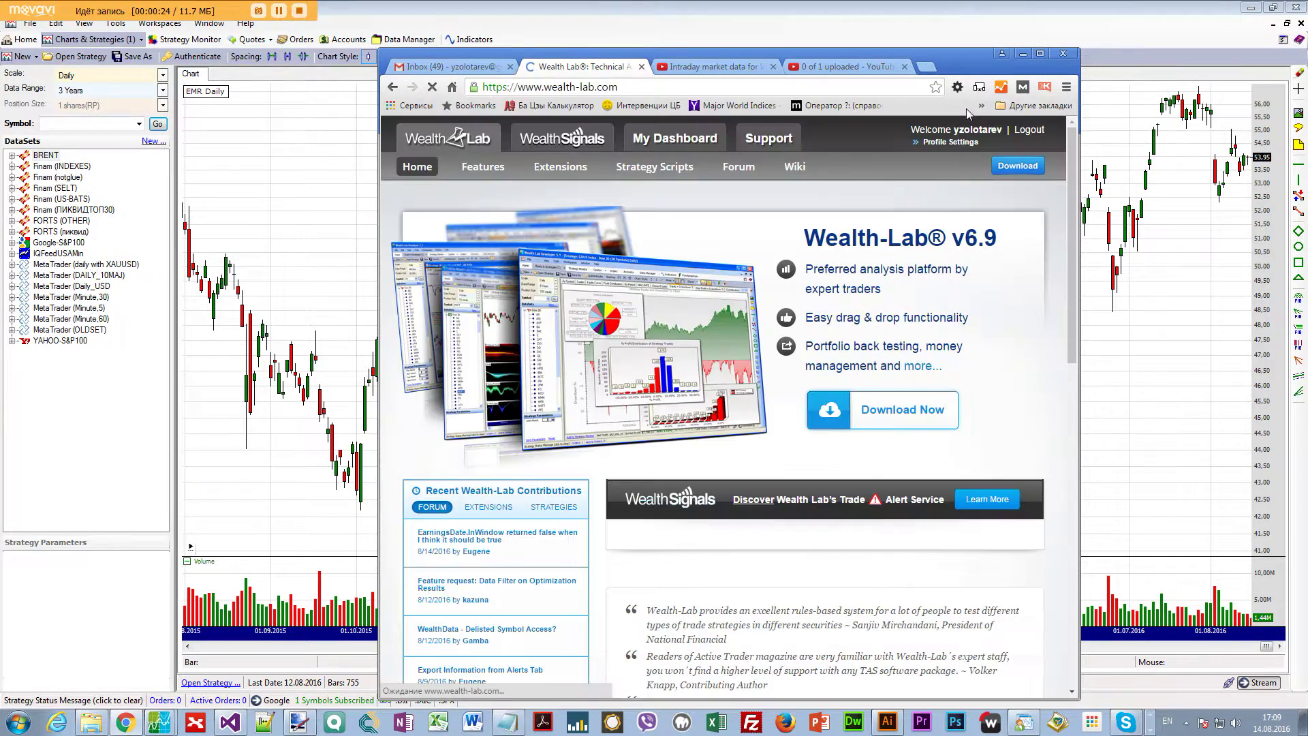
click(1041, 53)
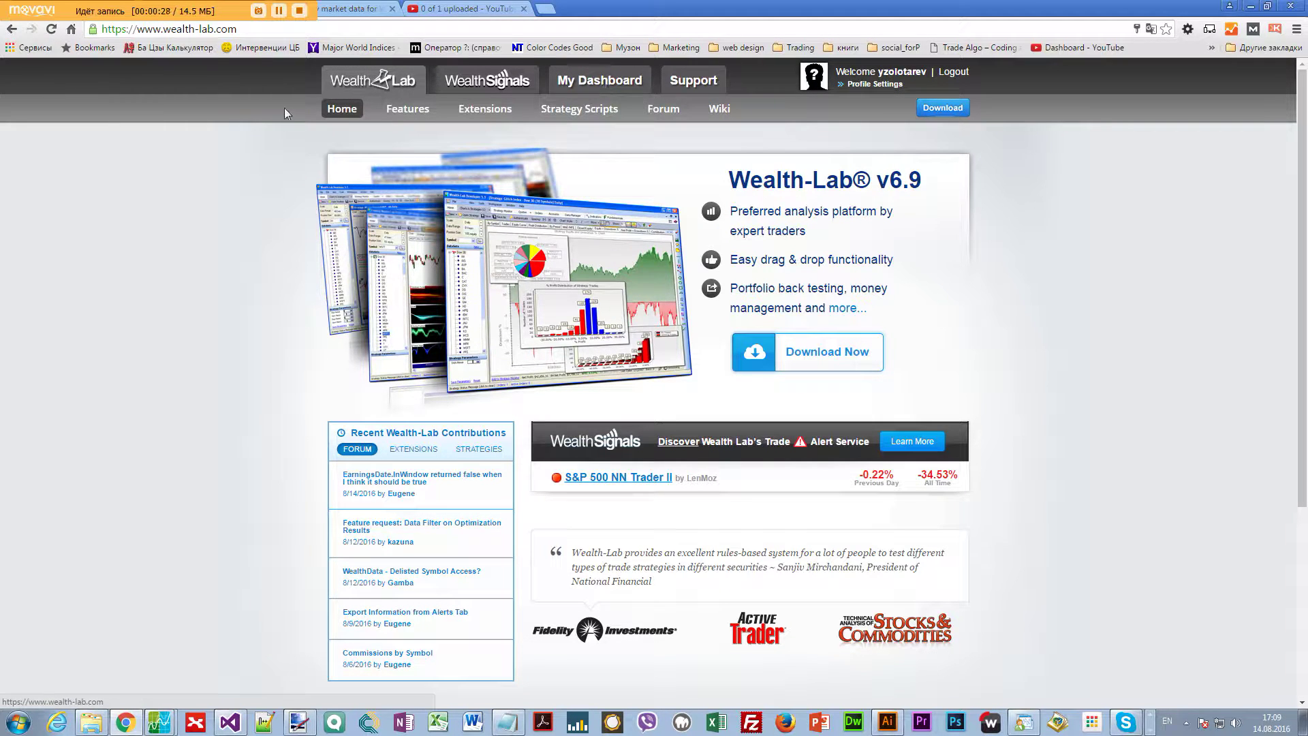
Step: Search the Wealth-Lab extensions for components with "meta" in the title
click(477, 111)
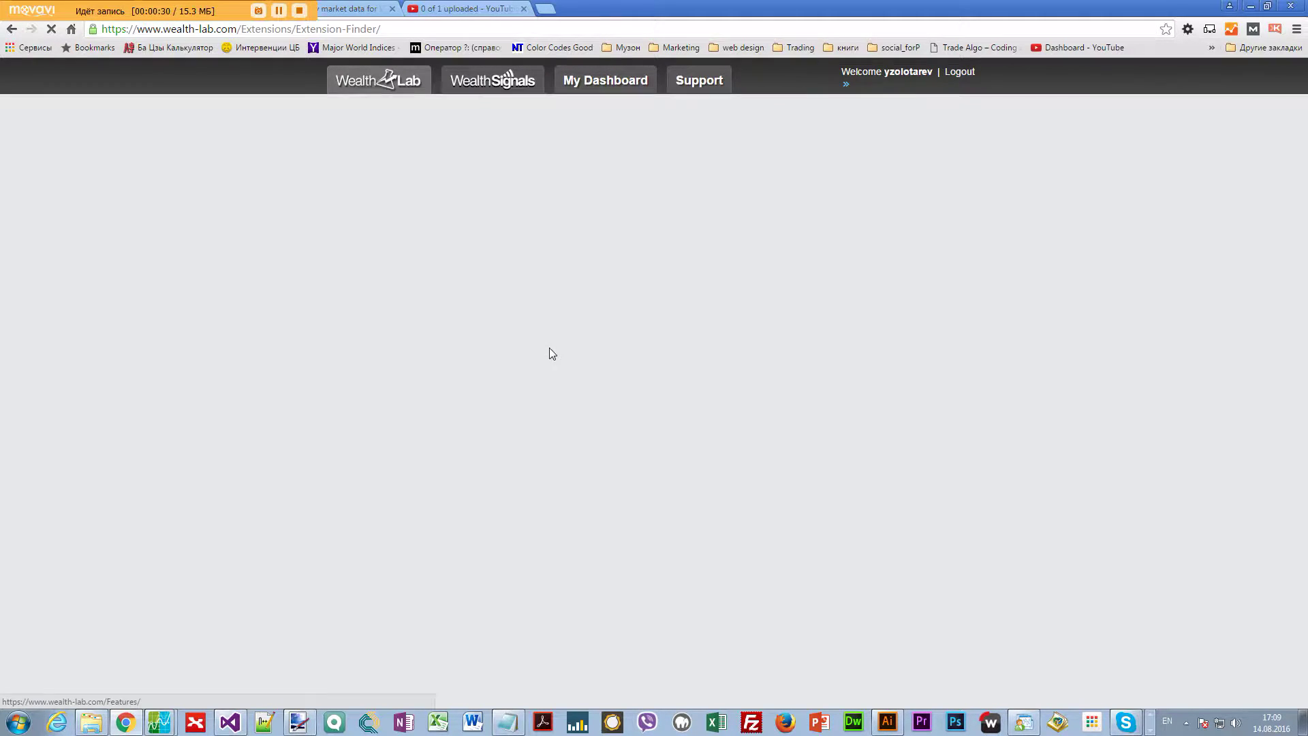
text(meta)
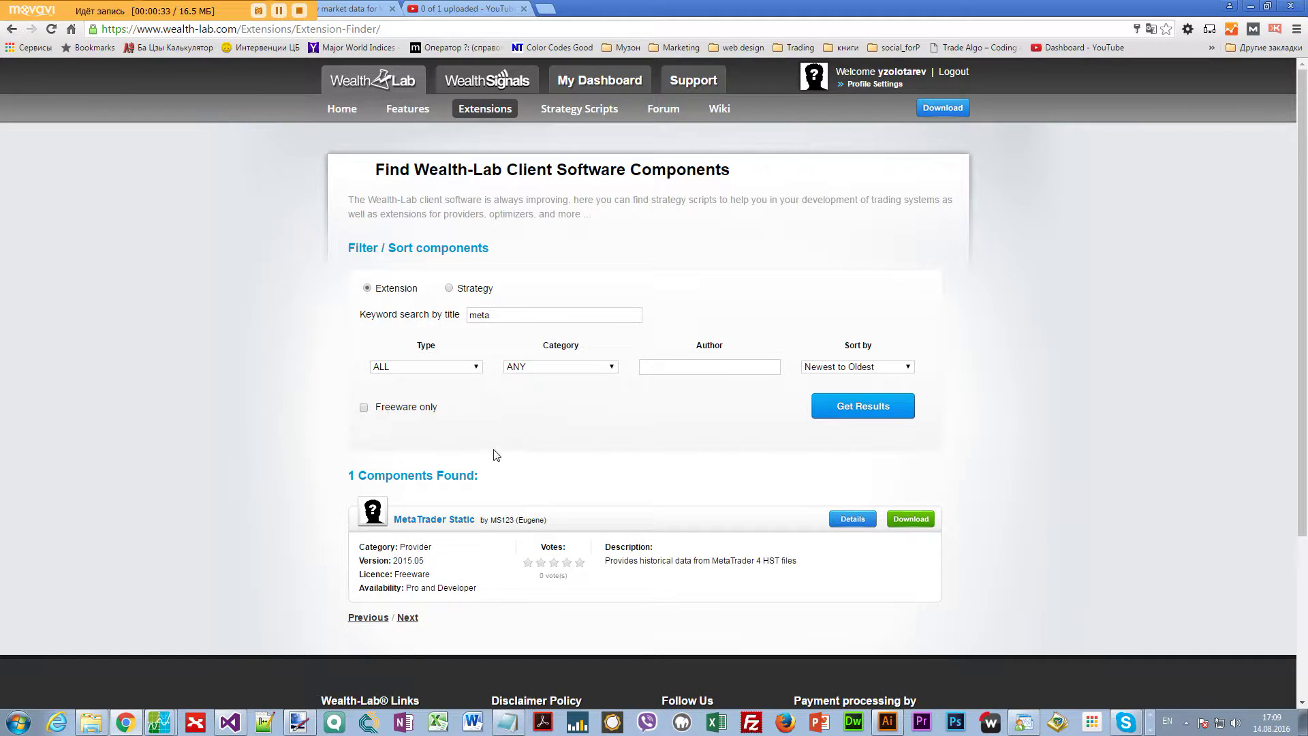
scroll(495, 454, down, 1)
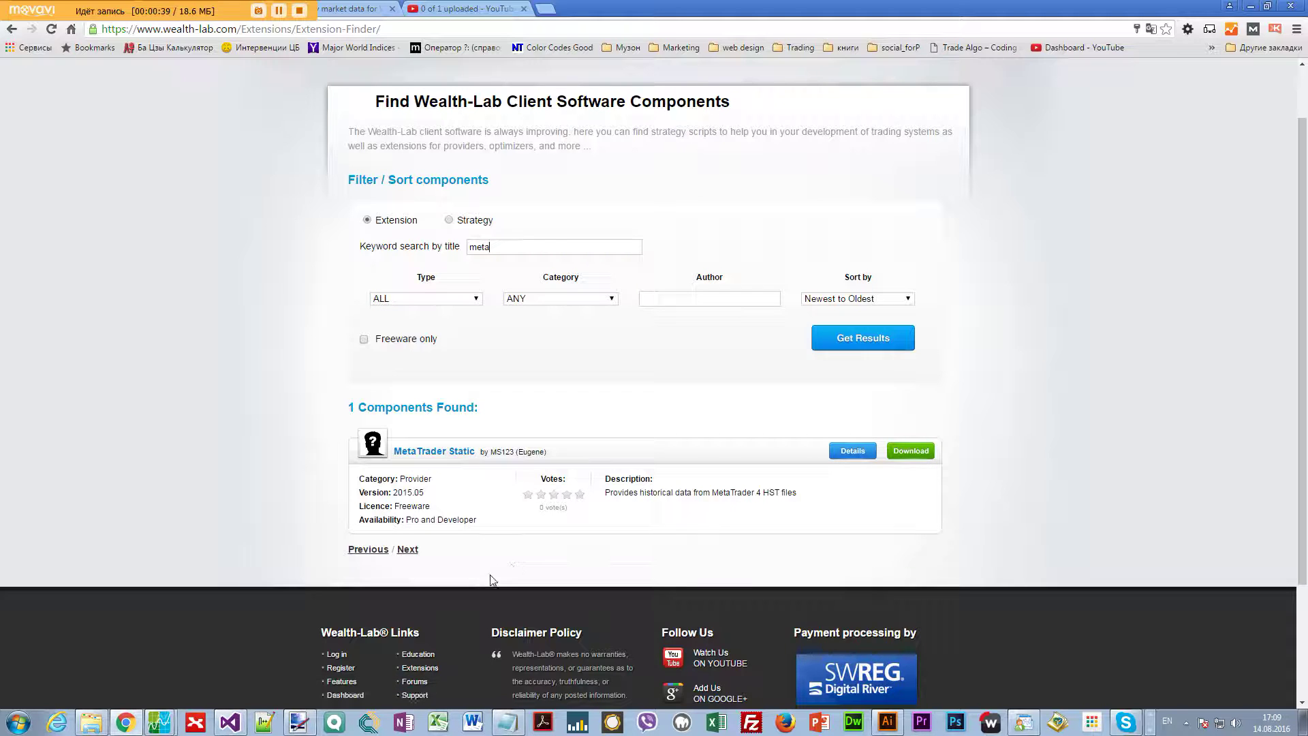
mouse_move(151, 728)
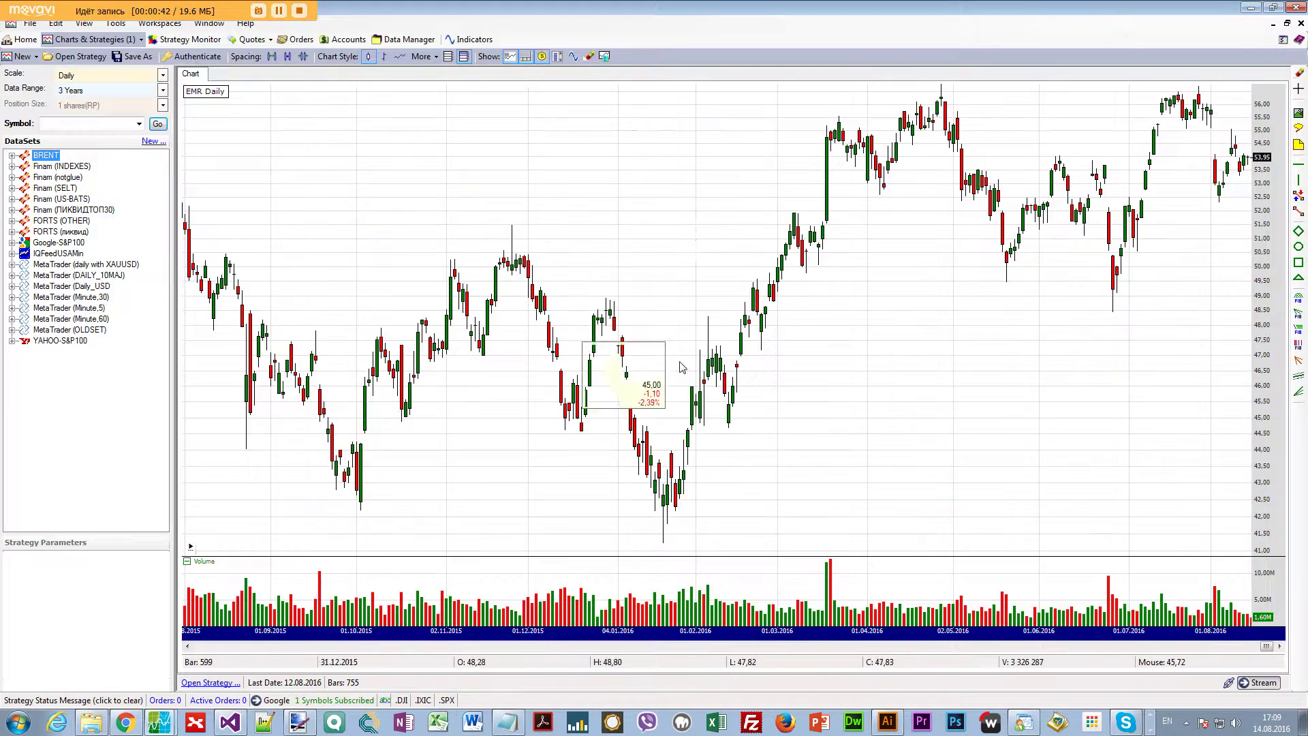
click(82, 677)
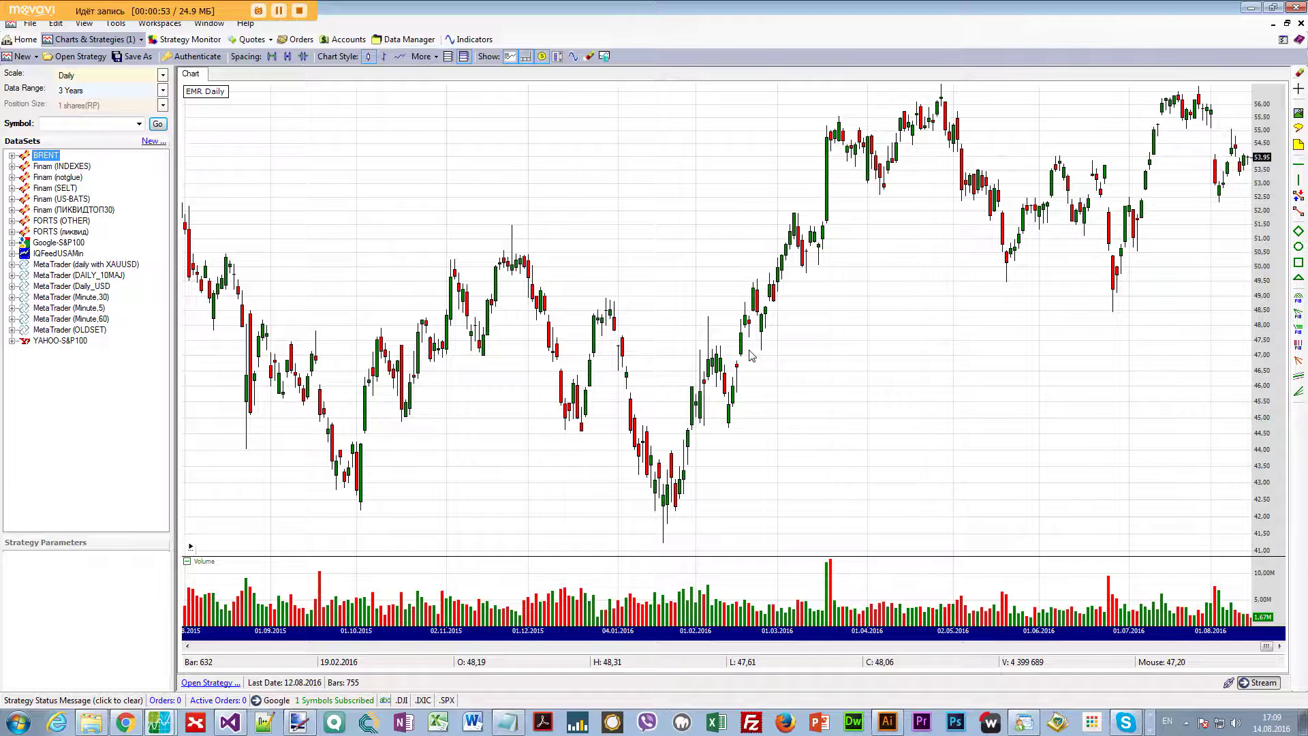
right_click(51, 383)
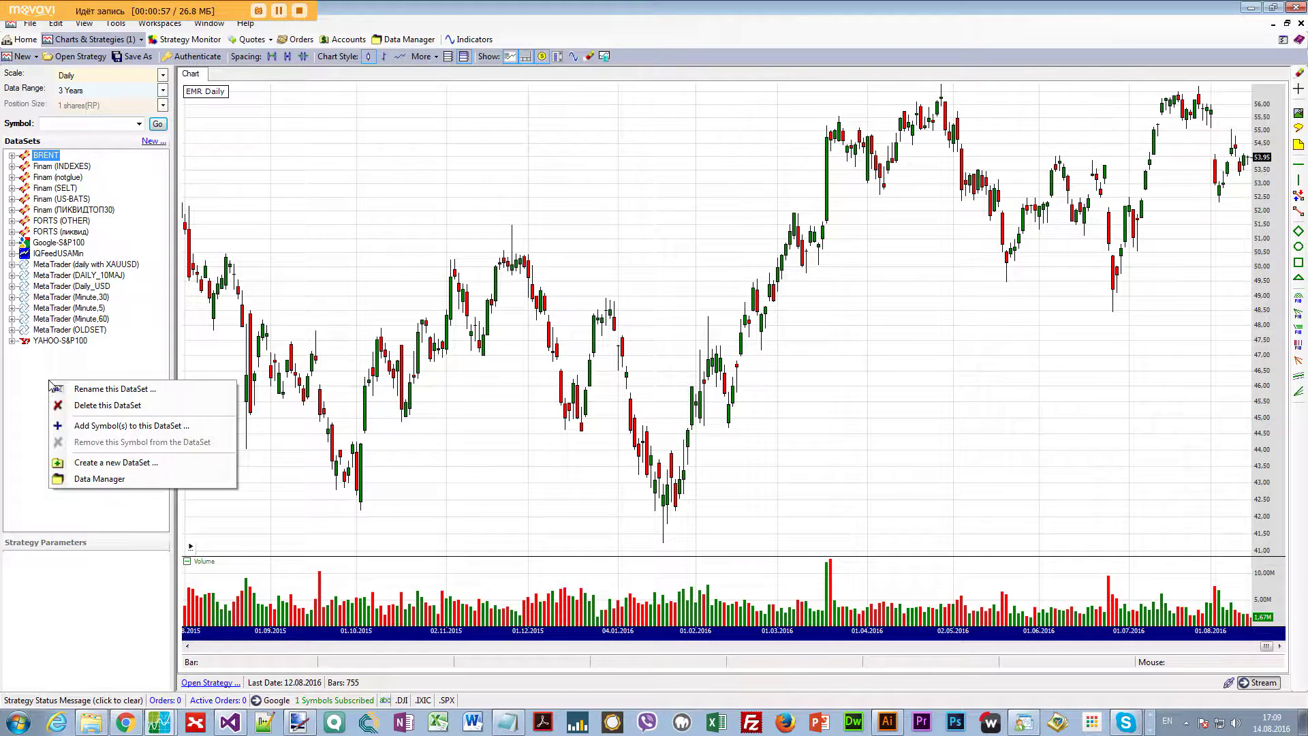
click(116, 463)
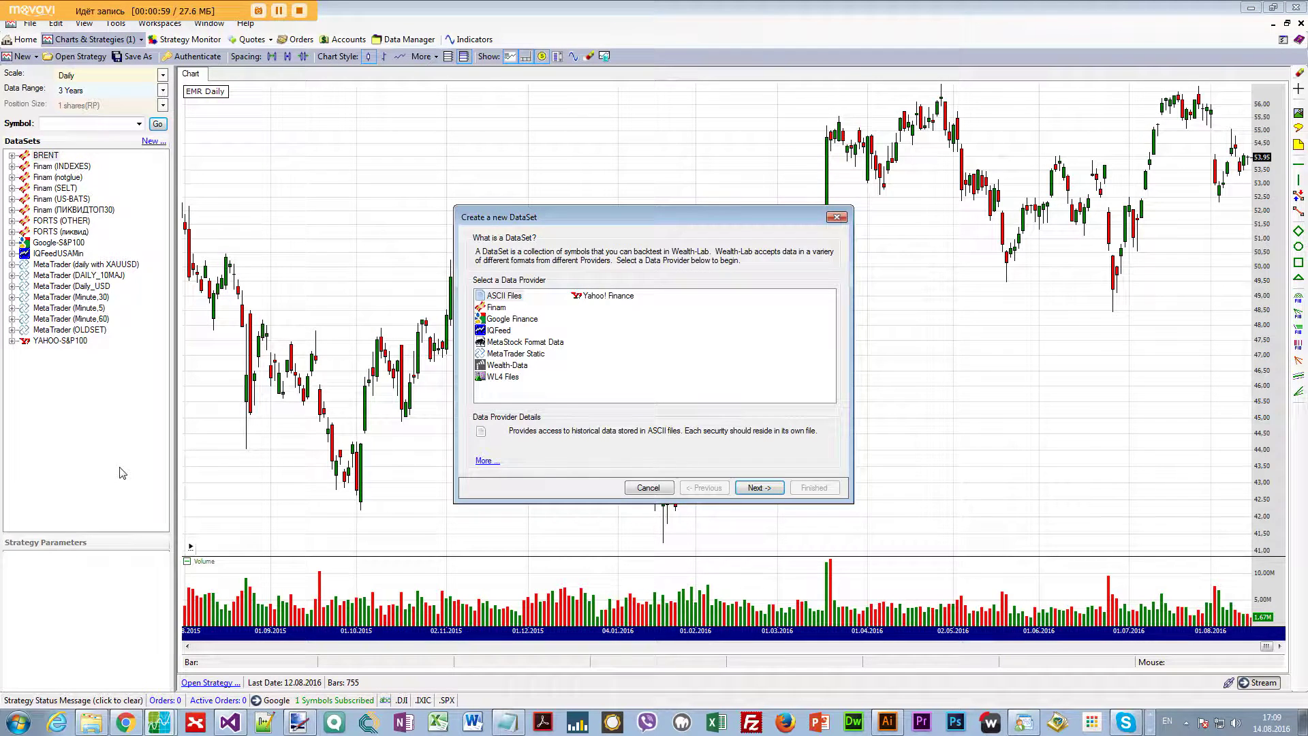
click(515, 355)
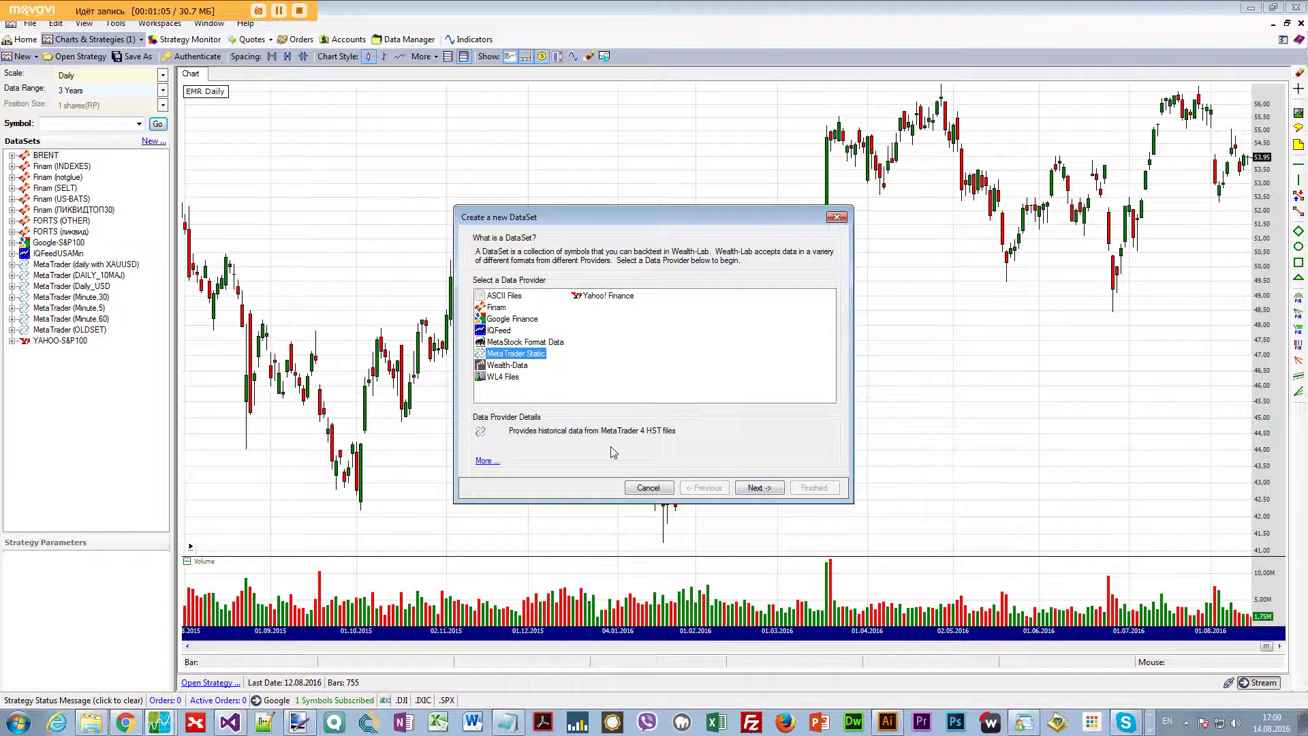
click(757, 487)
drag(551, 210, 451, 79)
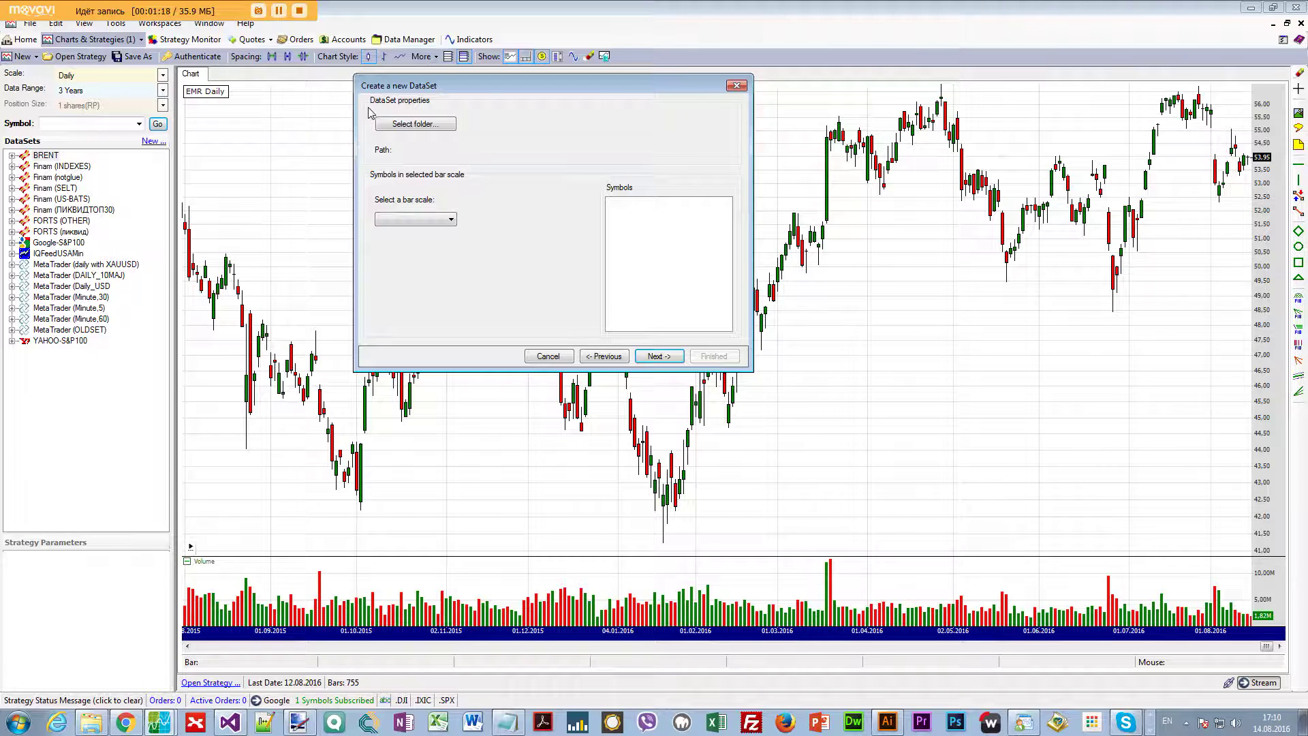
click(415, 127)
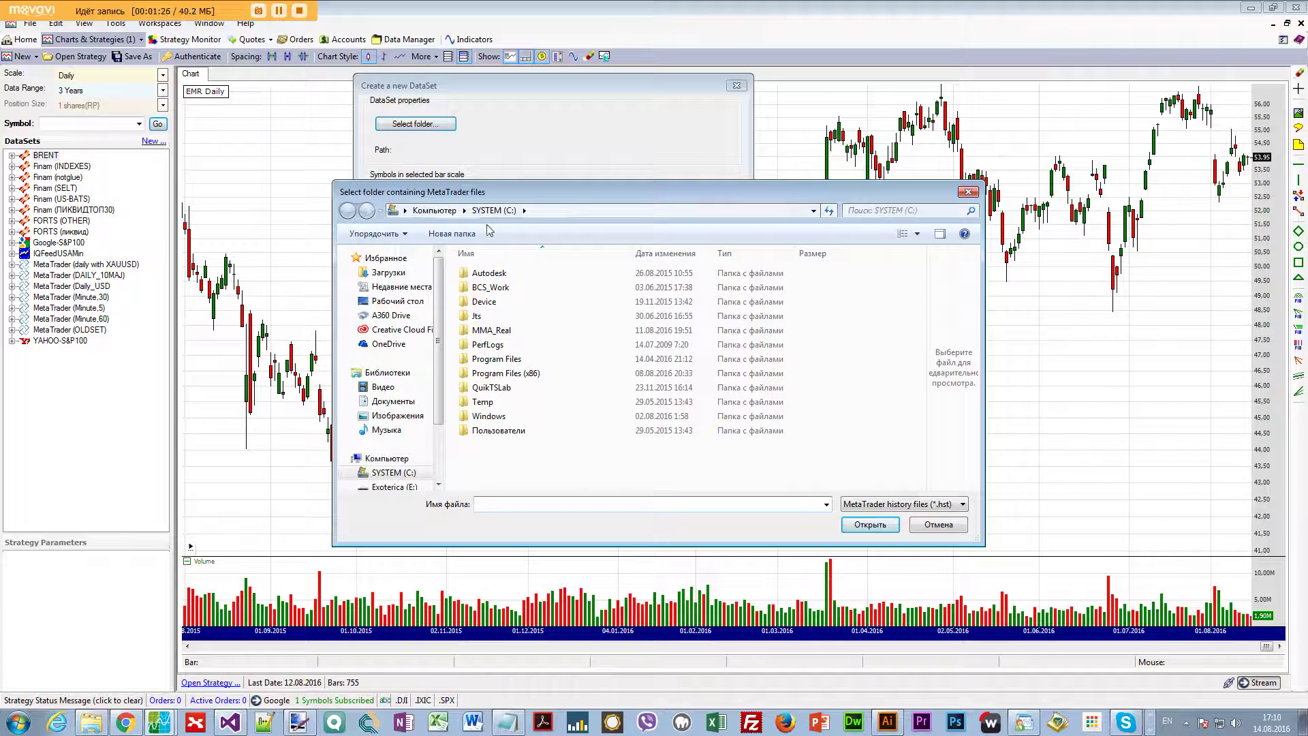
click(968, 192)
click(736, 85)
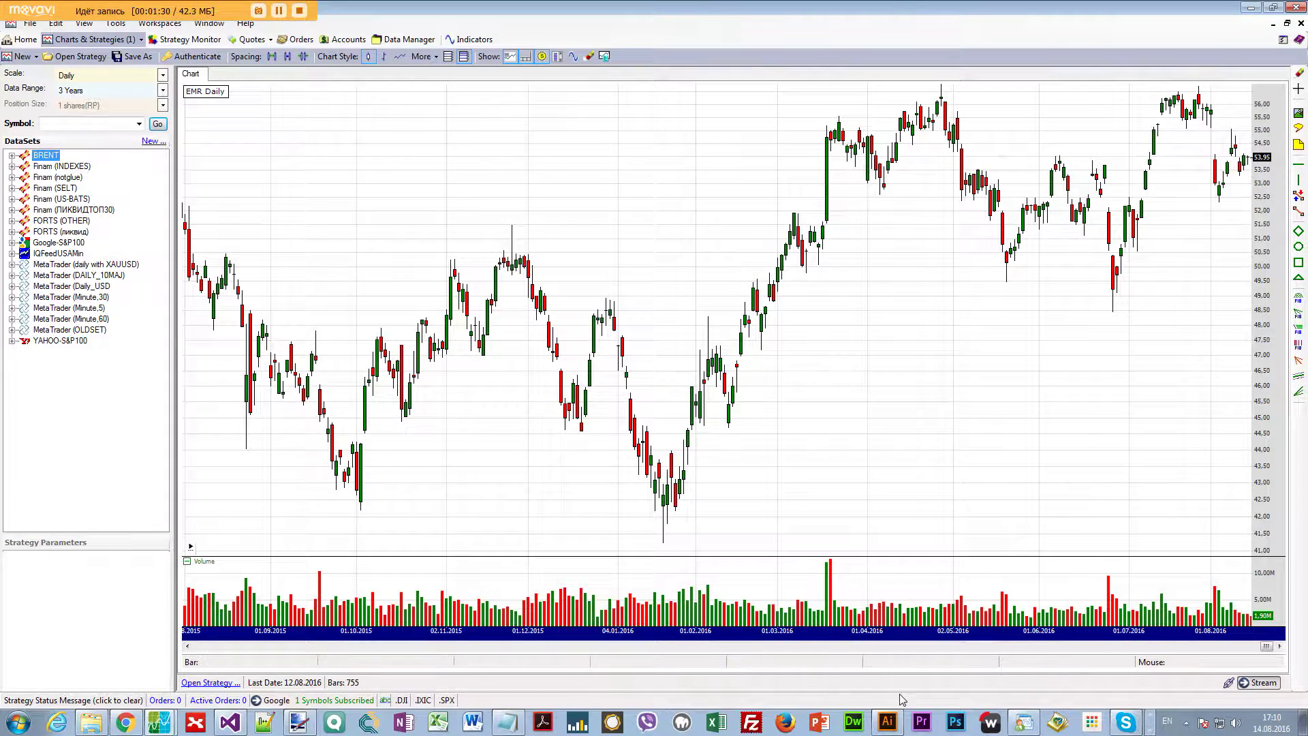
Step: Switch to MetaTrader 4, open its data folder to examine the path on drive C, and close the folder
click(1058, 722)
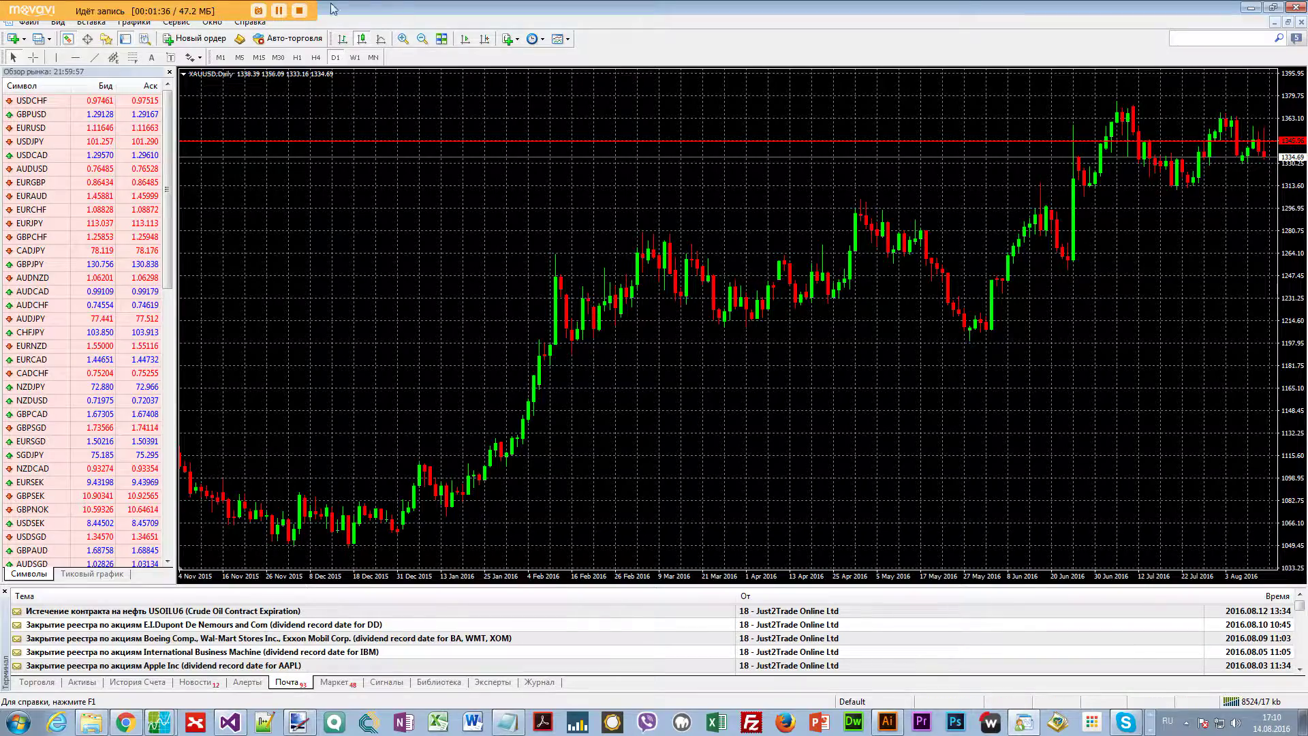
click(30, 23)
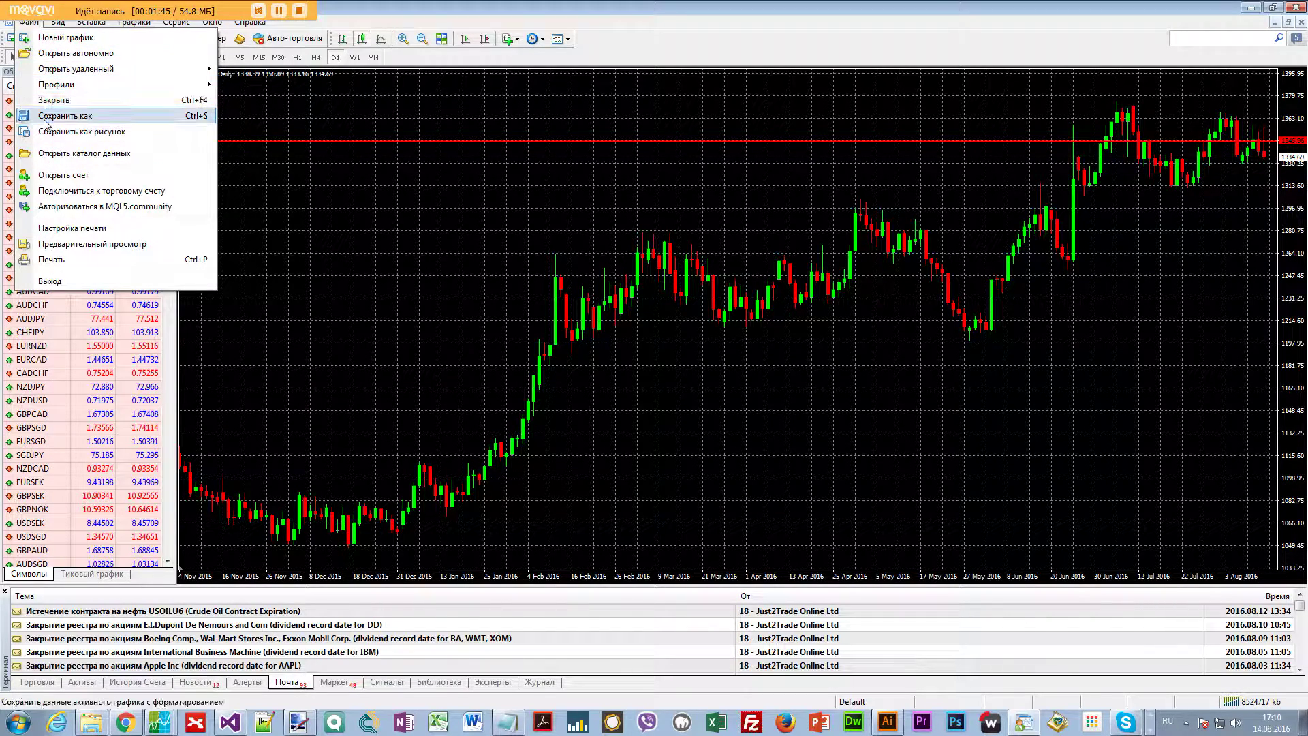
click(66, 161)
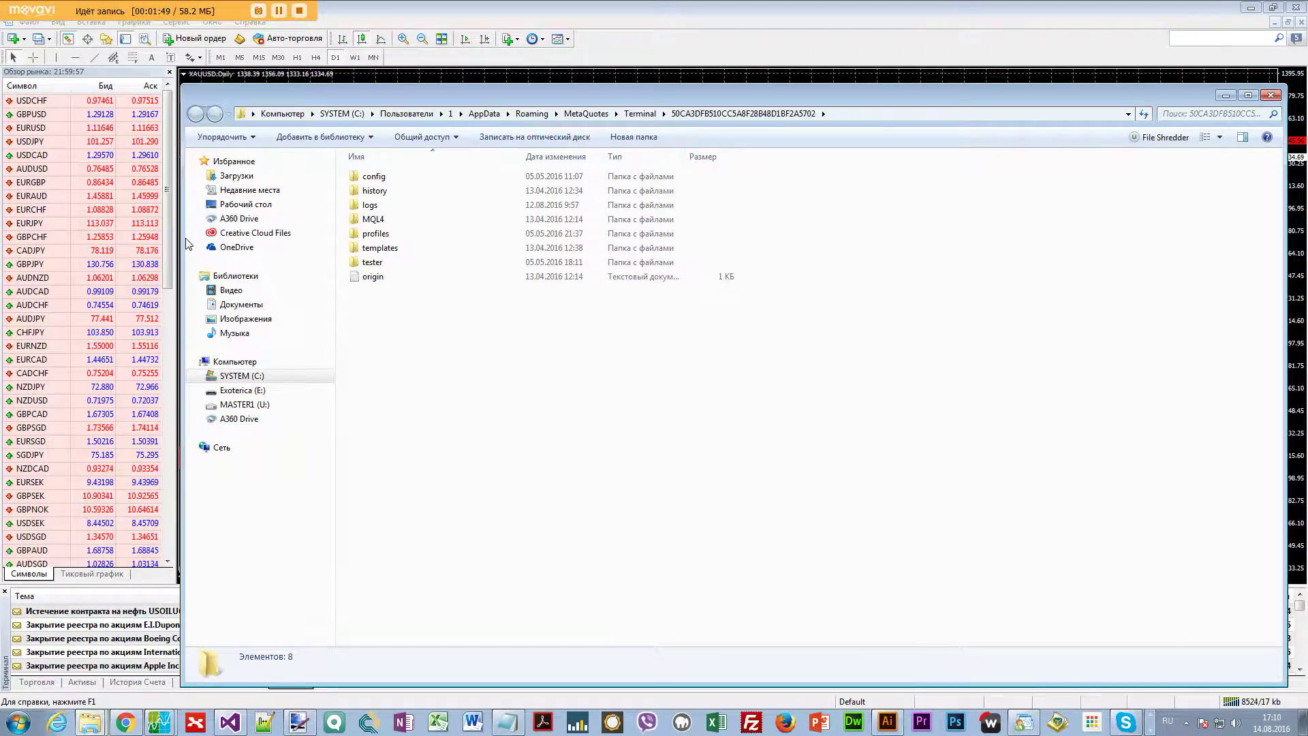
drag(496, 94, 446, 65)
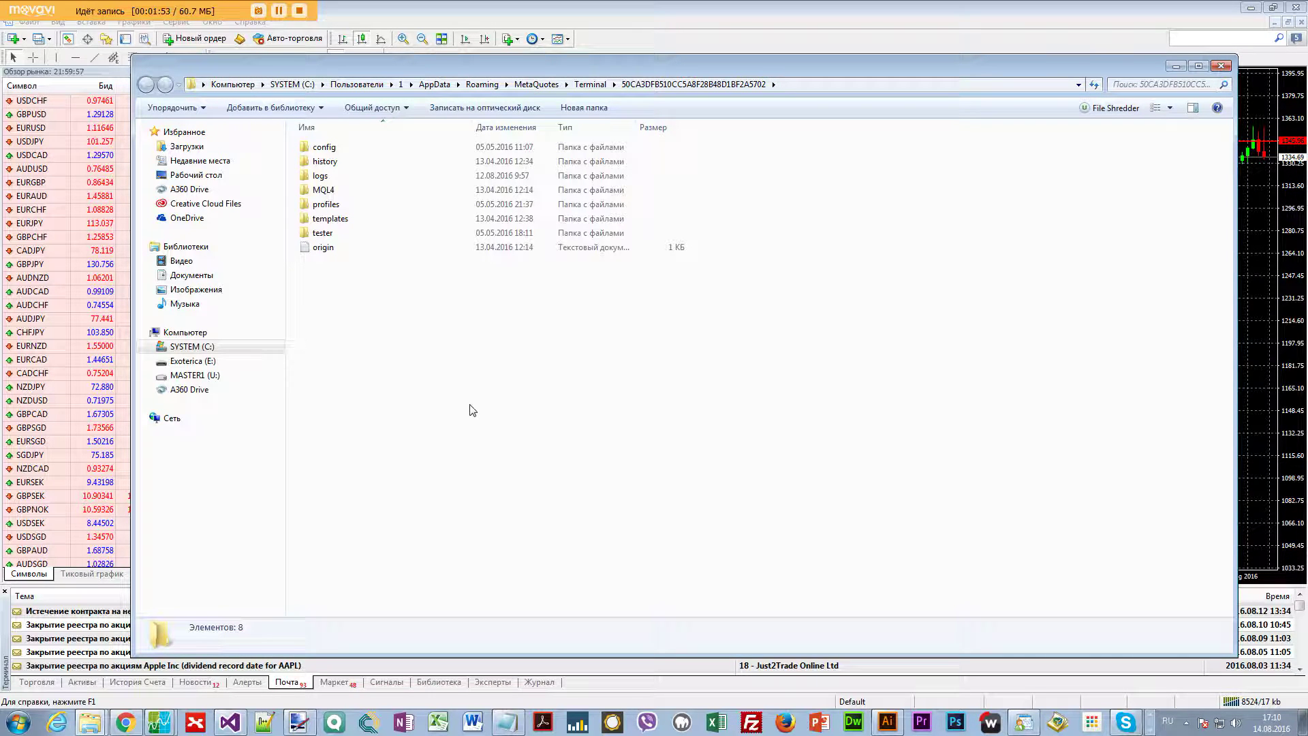
drag(443, 65, 444, 72)
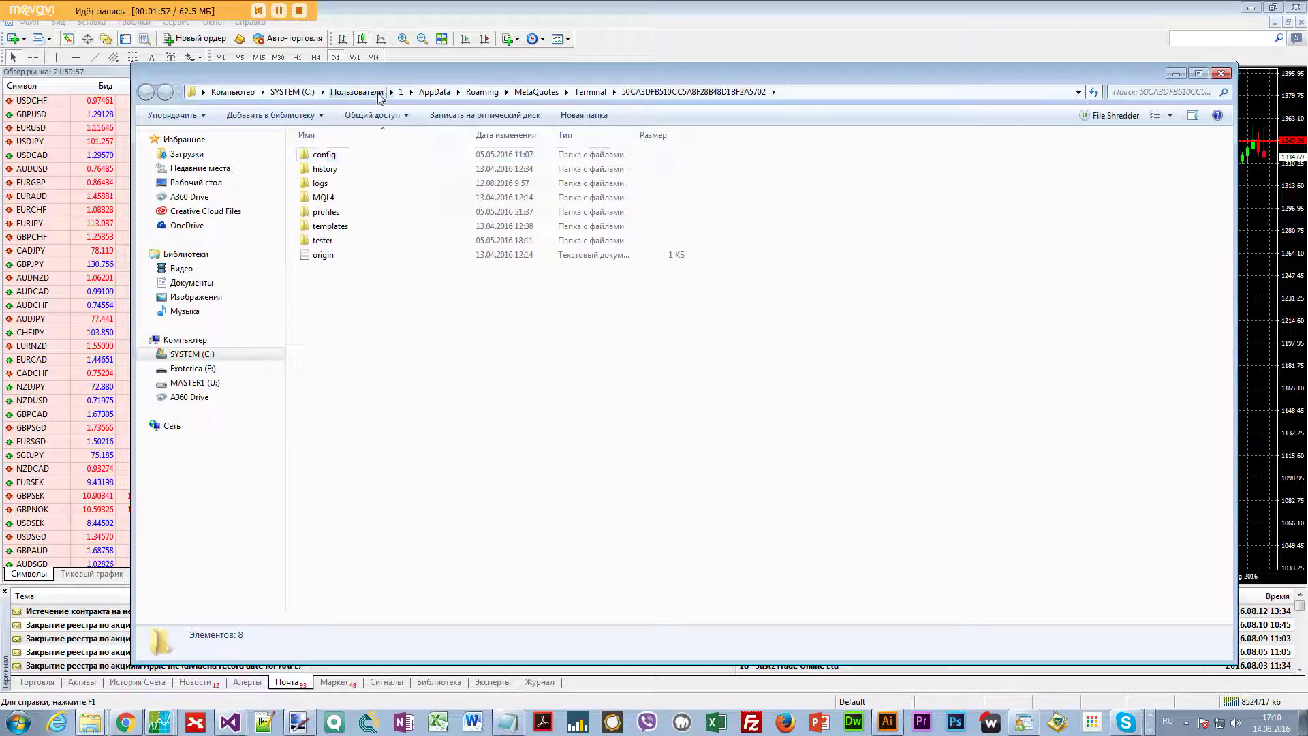
click(1220, 73)
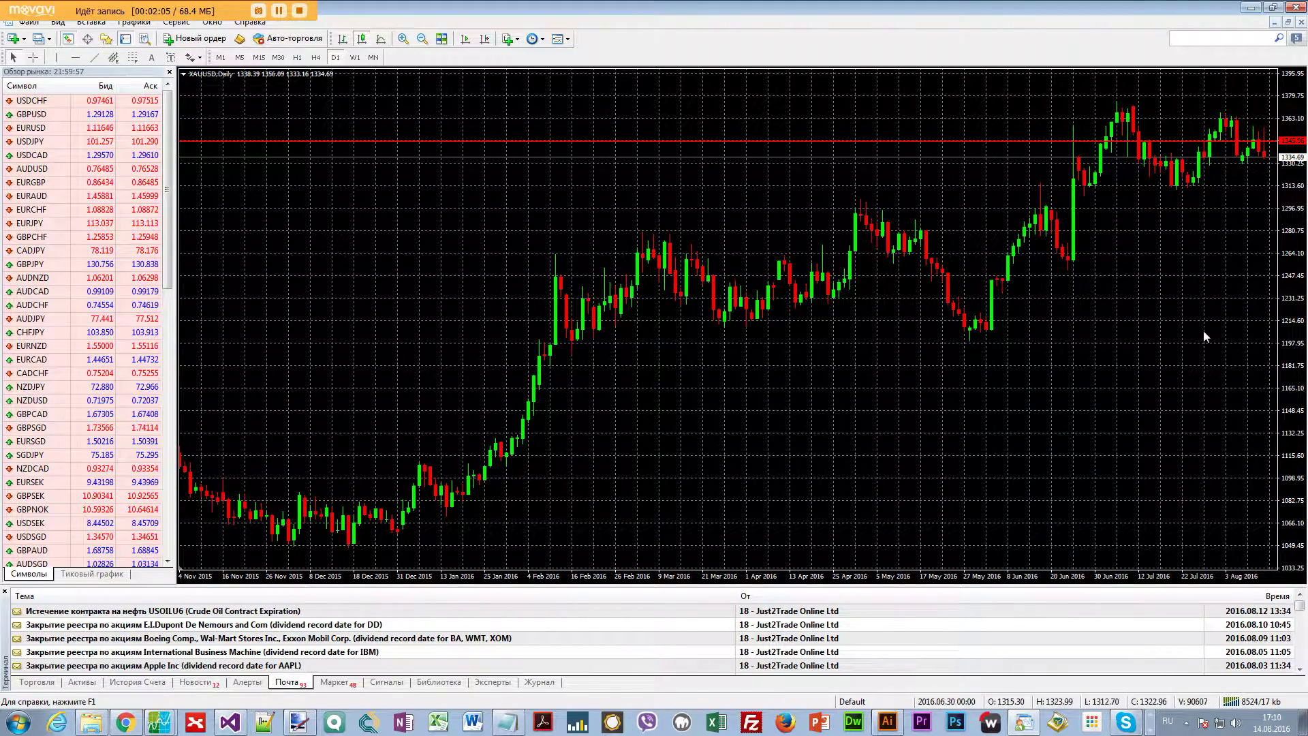
Step: Switch back to Wealth-Lab, view the symbols in the MetaTrader (daily with XAUUSD) dataset, select XAUUSD, and collapse the dataset
mouse_move(1263, 160)
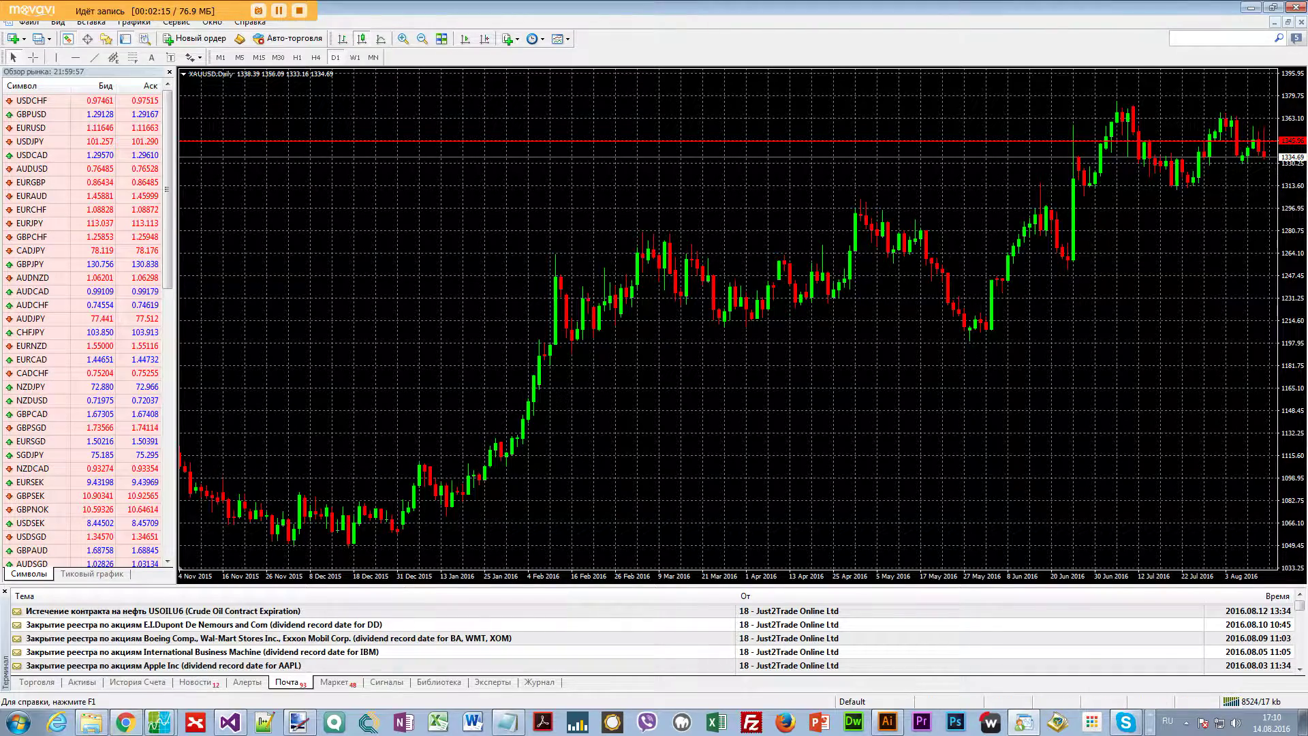
click(158, 722)
click(144, 668)
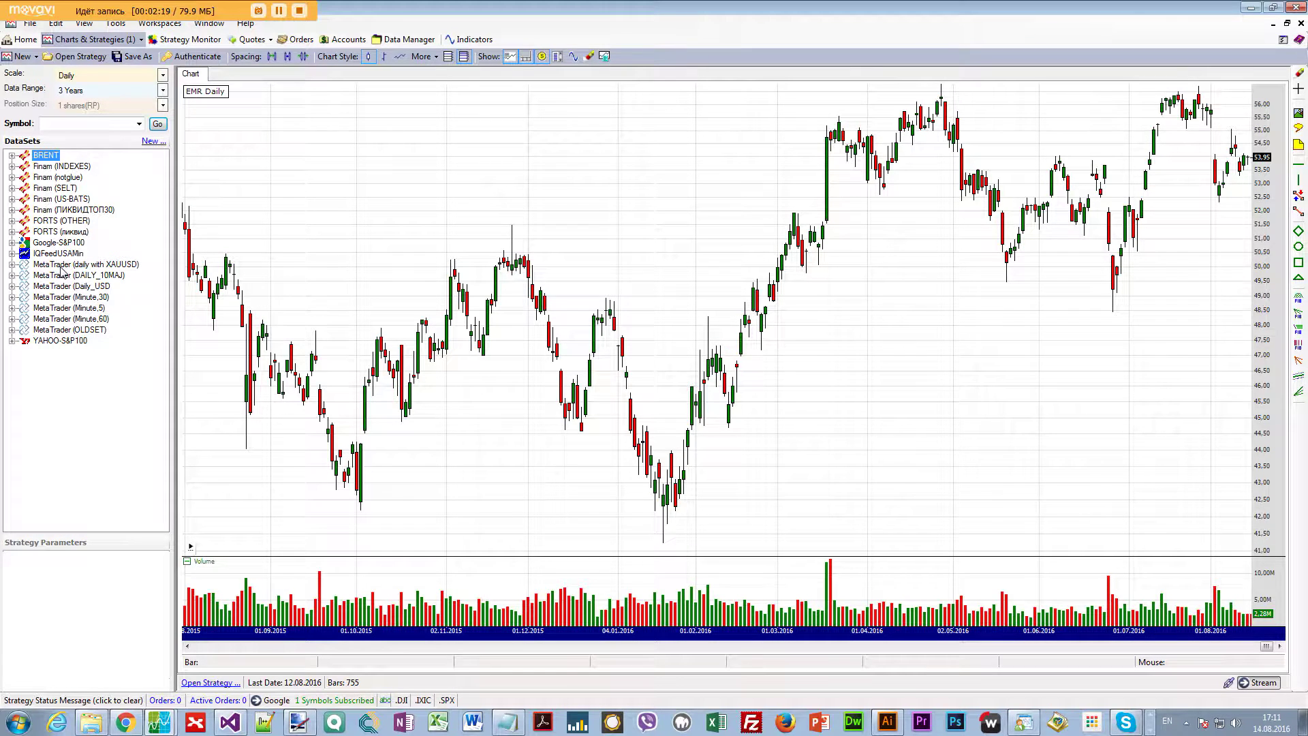
double_click(109, 266)
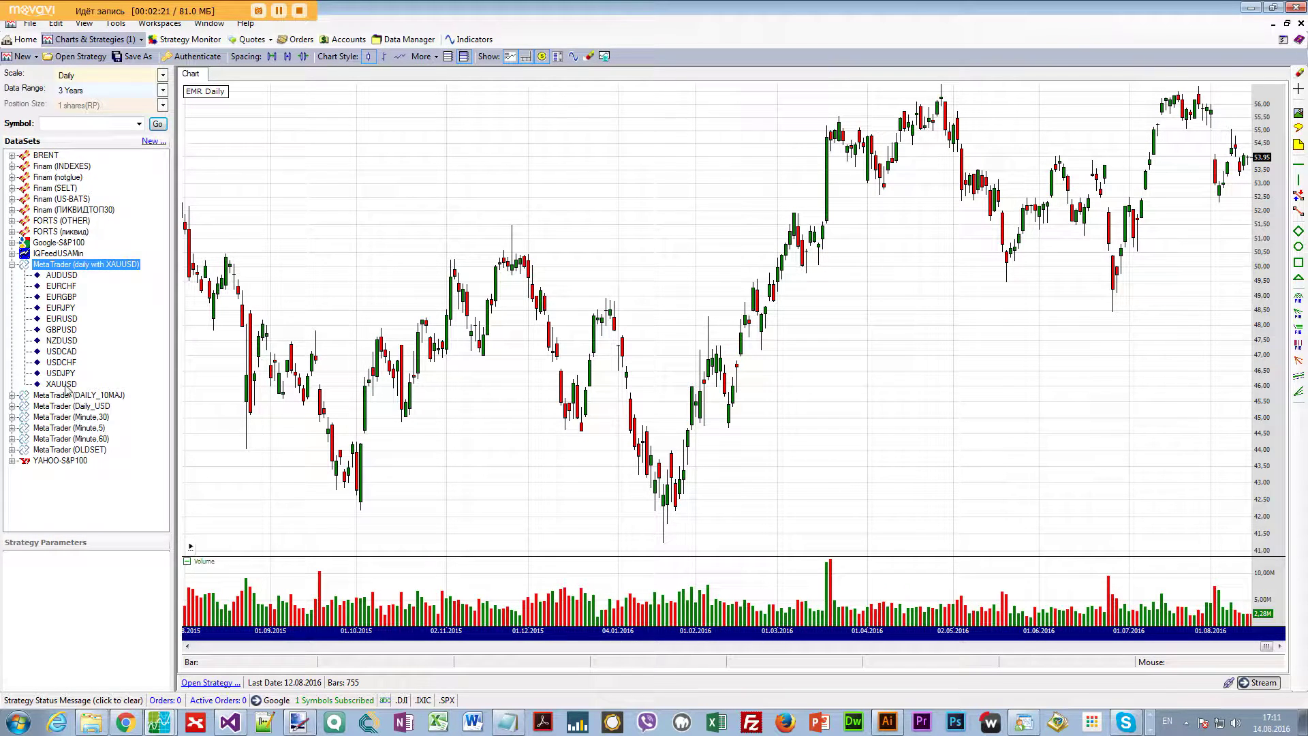
click(62, 383)
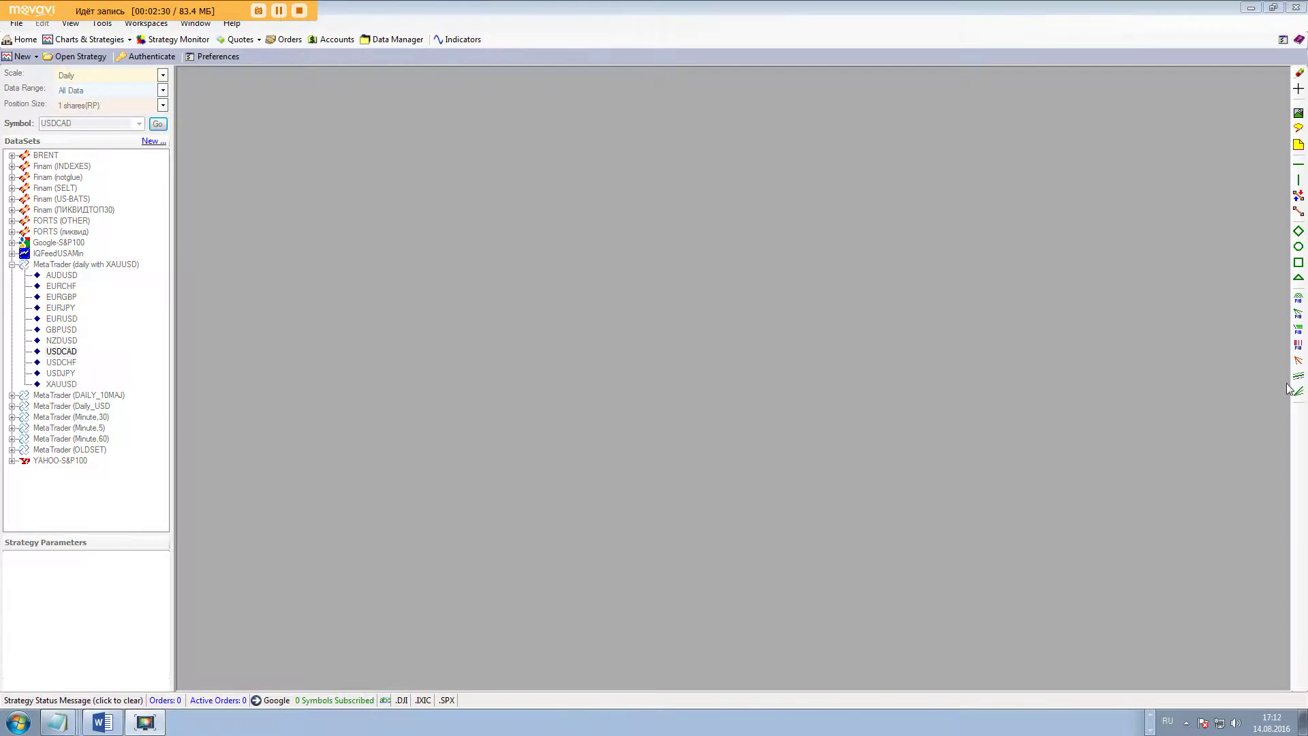
click(11, 264)
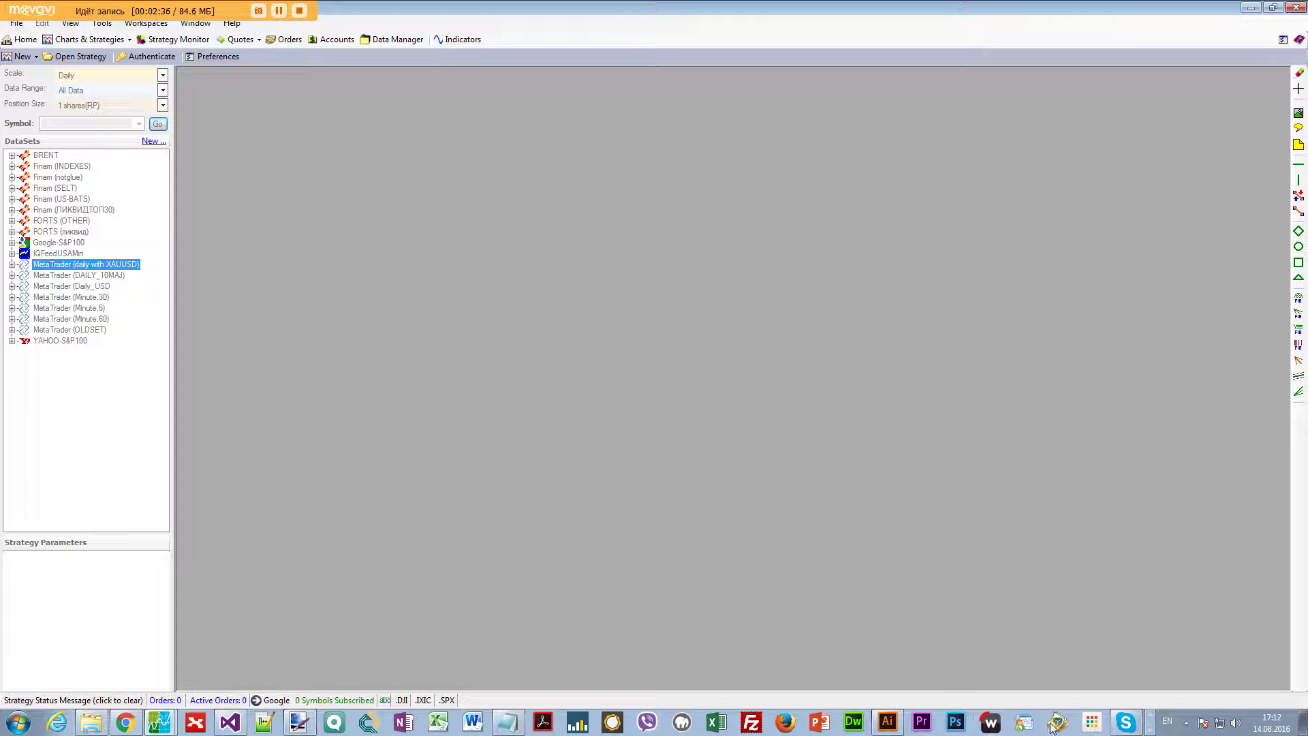
Step: Switch to MetaTrader 4, view the earliest available history on the daily XAUUSD chart, and return to the latest bars
click(1090, 724)
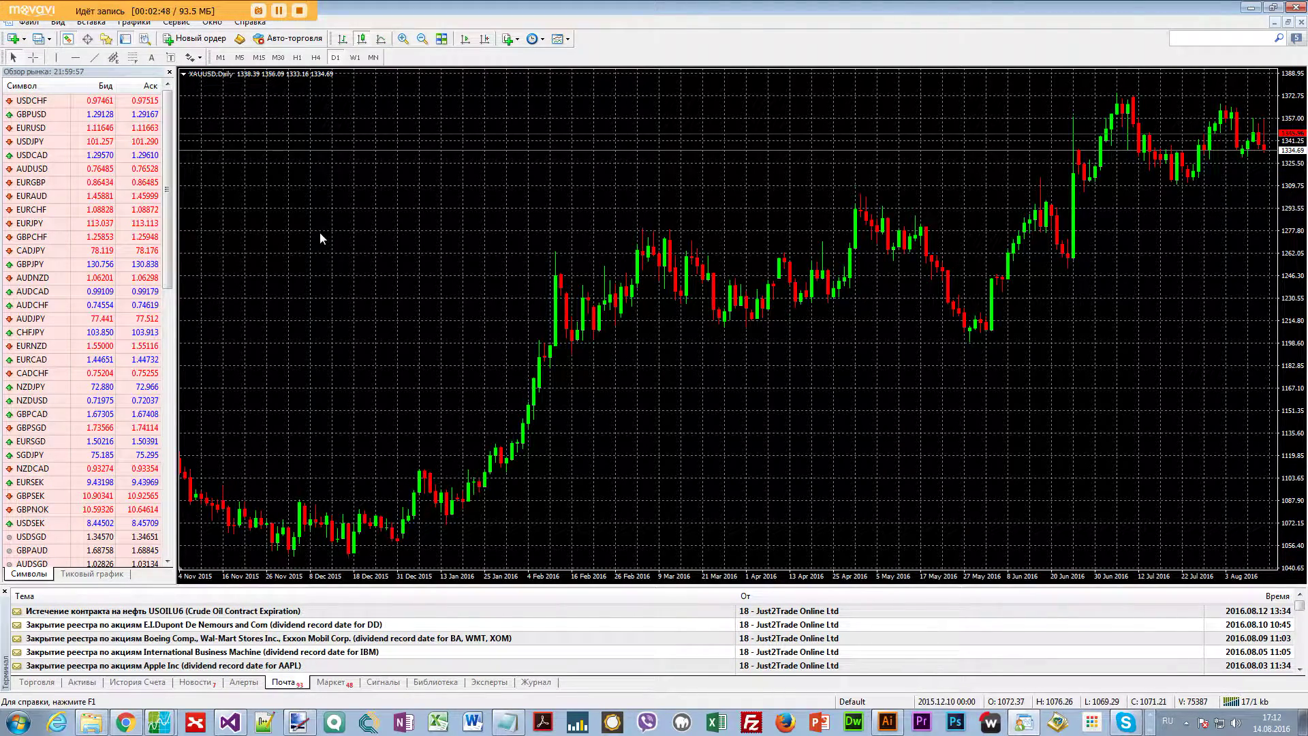
mouse_move(654, 353)
mouse_down()
mouse_move(701, 358)
mouse_move(662, 363)
mouse_up()
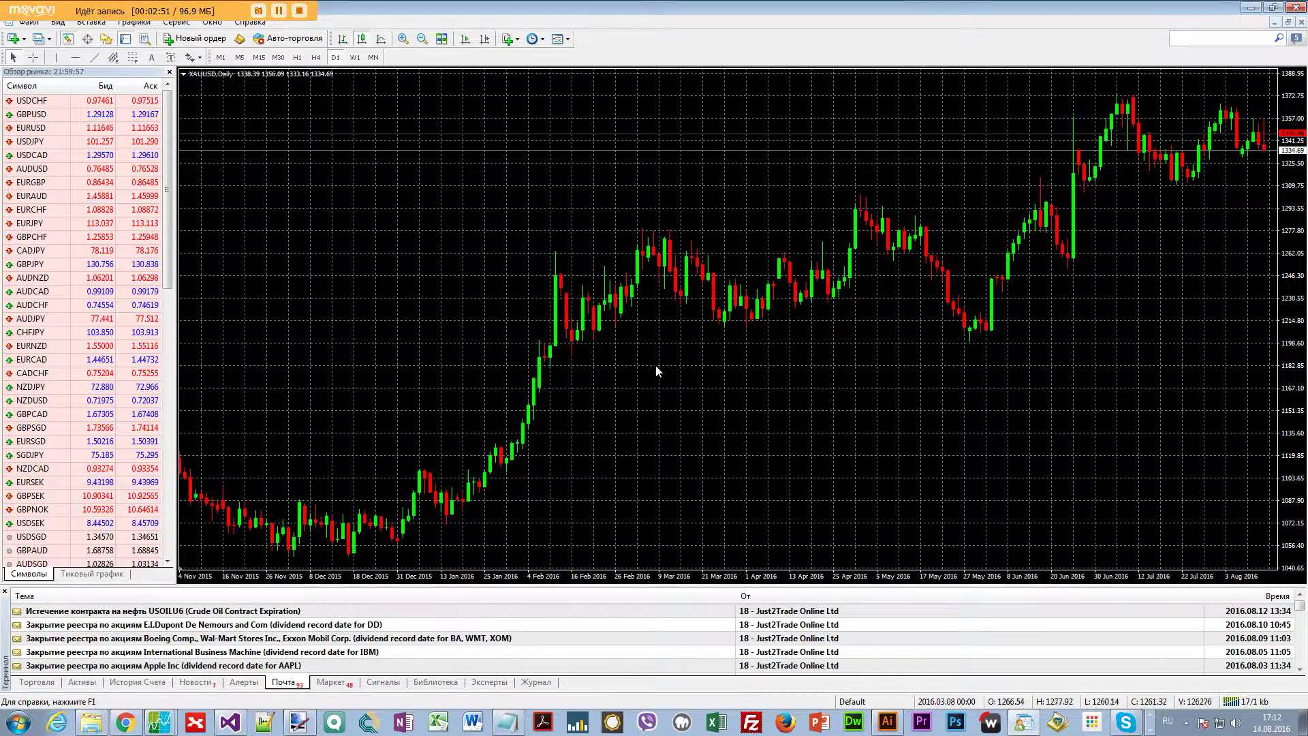
click(483, 41)
click(483, 39)
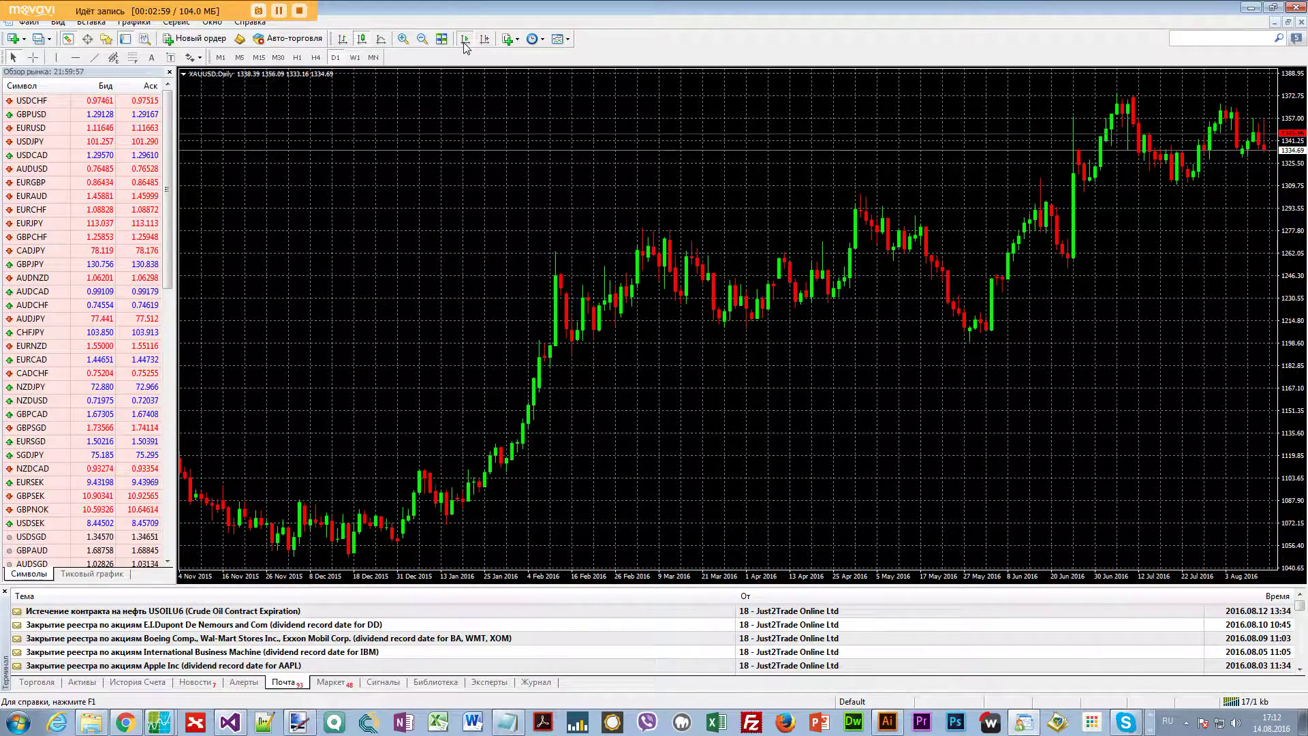
scroll(492, 341, up, 6)
scroll(496, 376, up, 8)
scroll(902, 391, down, 15)
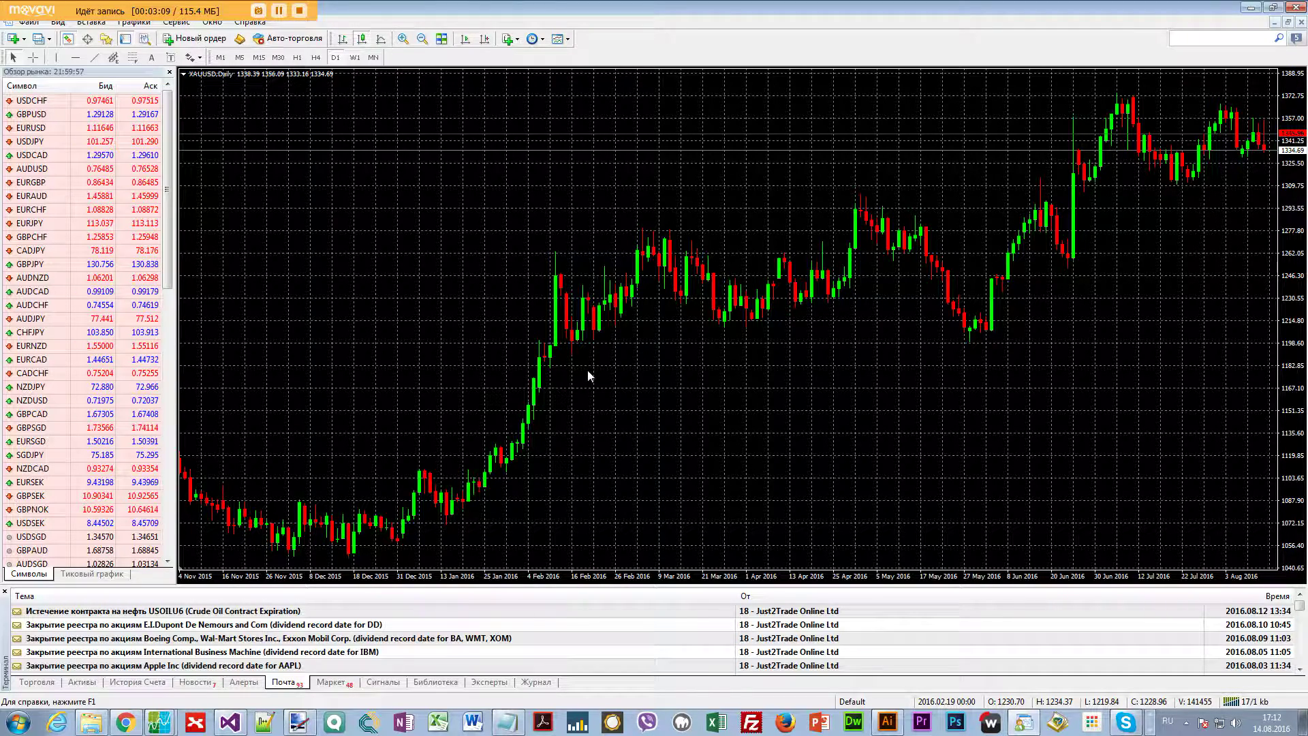
key(Home)
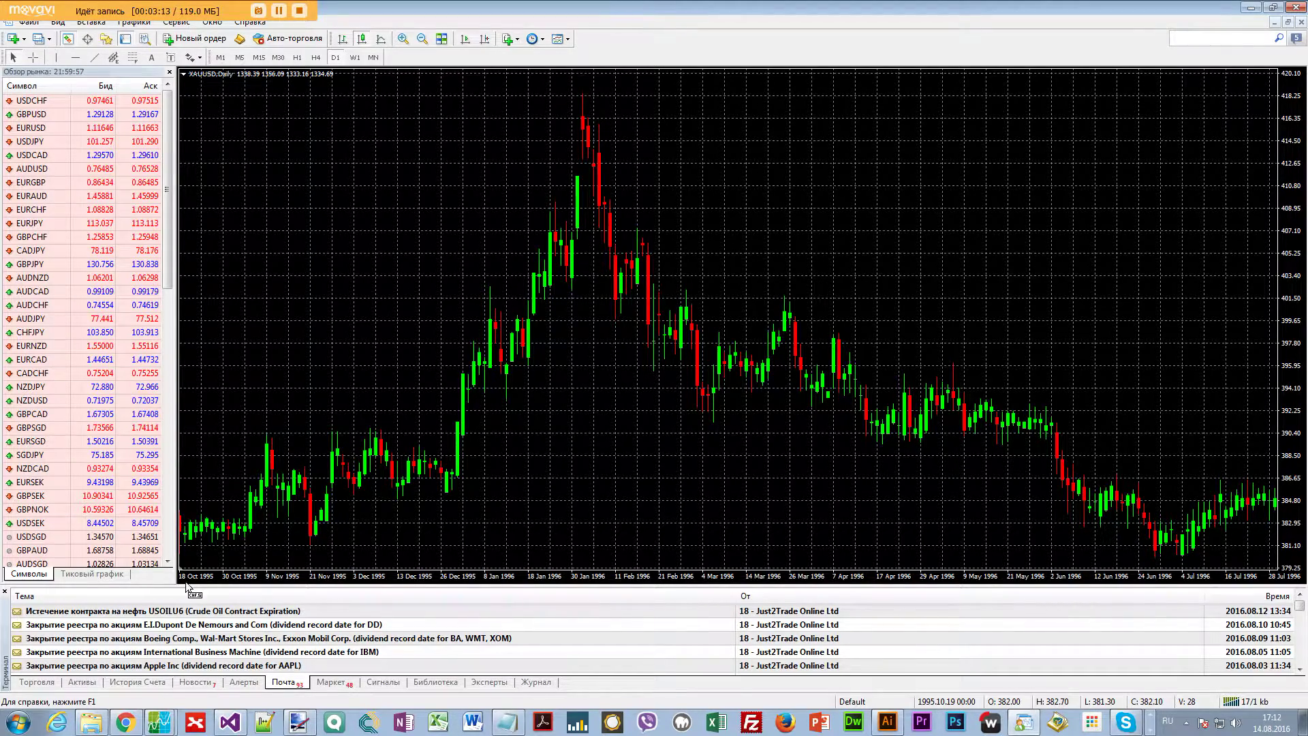
key(End)
key(End)
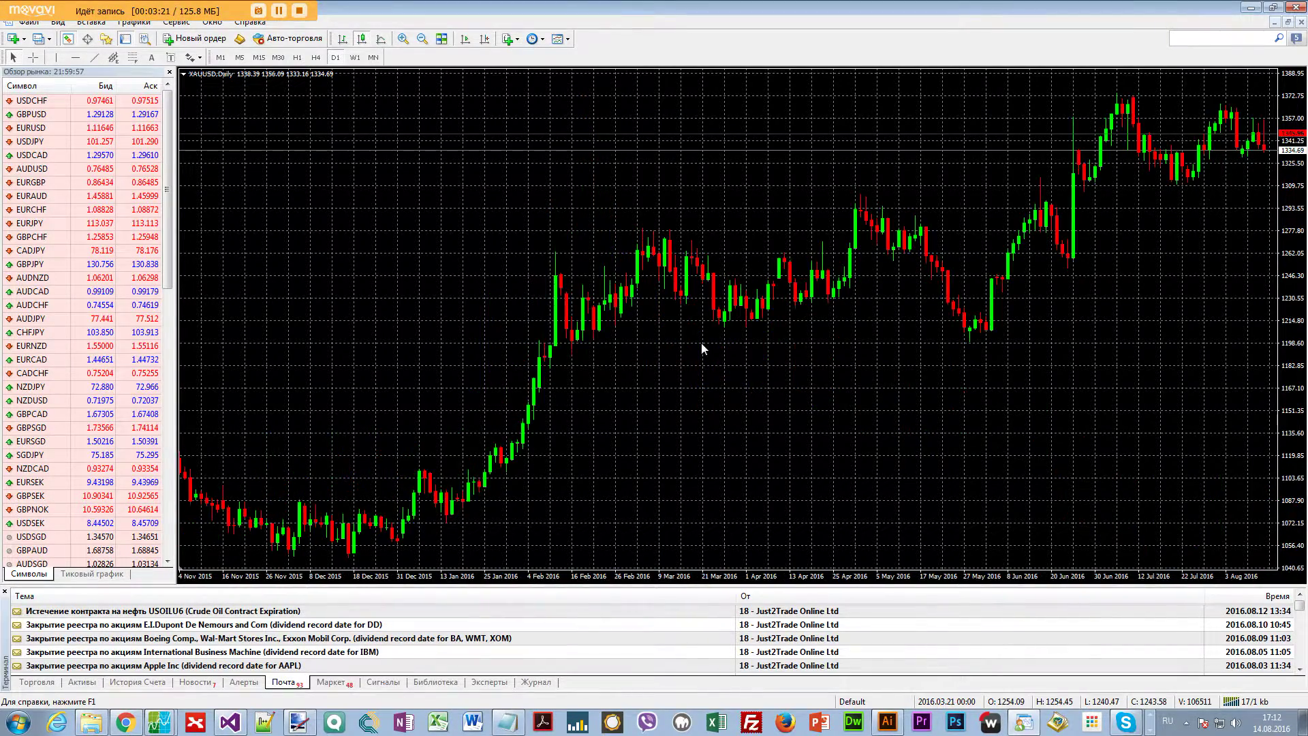
Step: Open the terminal's data folder, check its location in the parent Terminal folder, and open its history subfolder
click(29, 23)
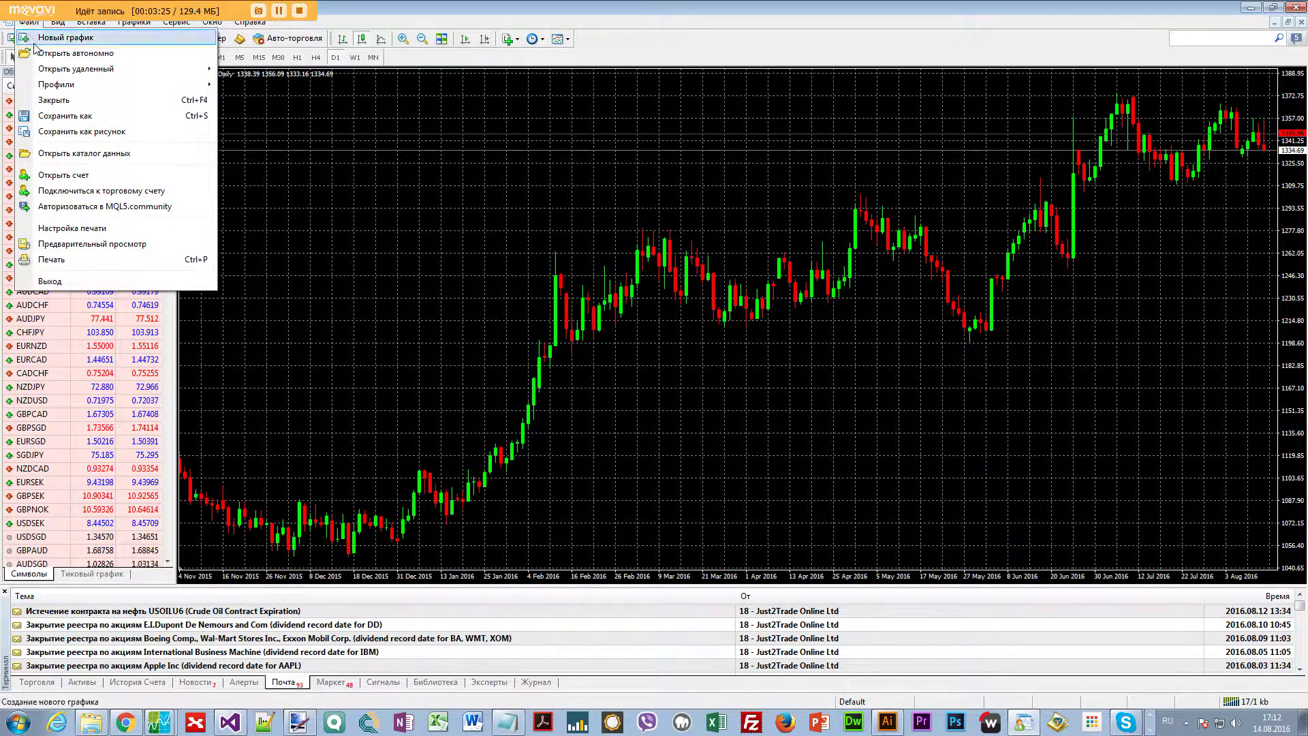
click(84, 152)
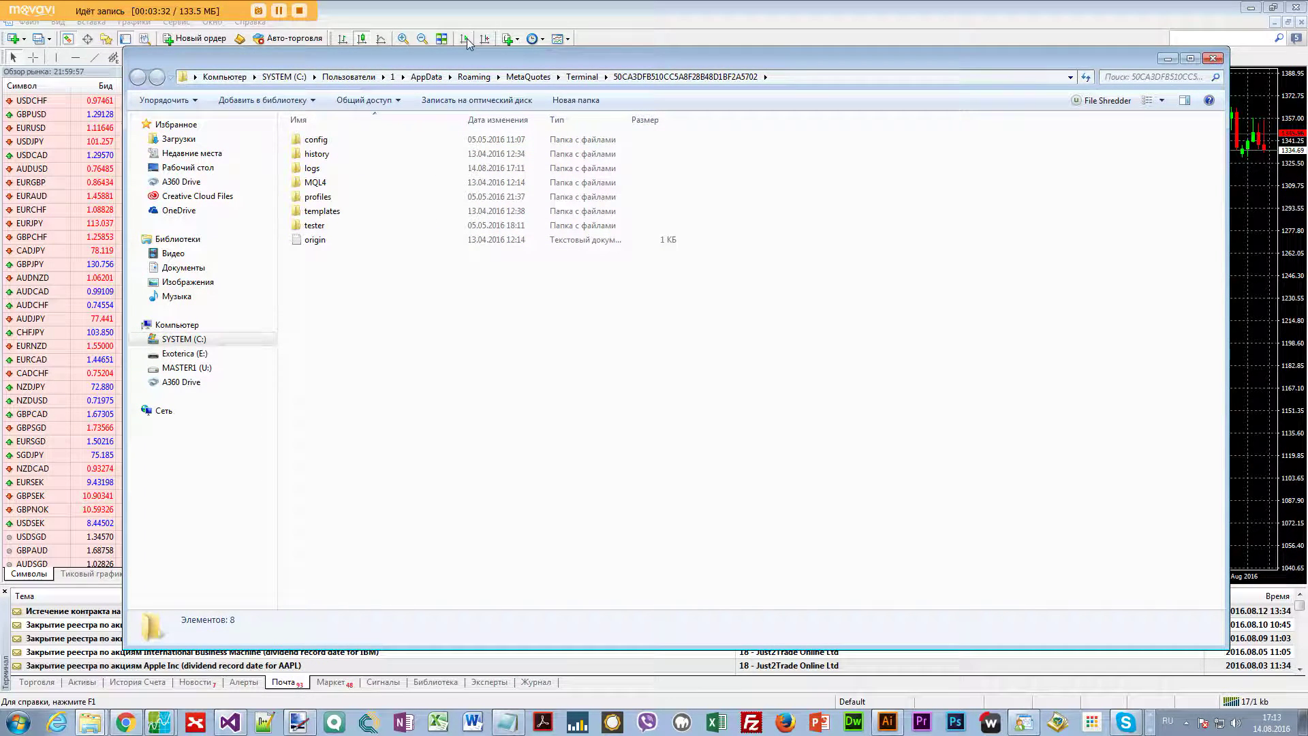
drag(444, 56, 439, 48)
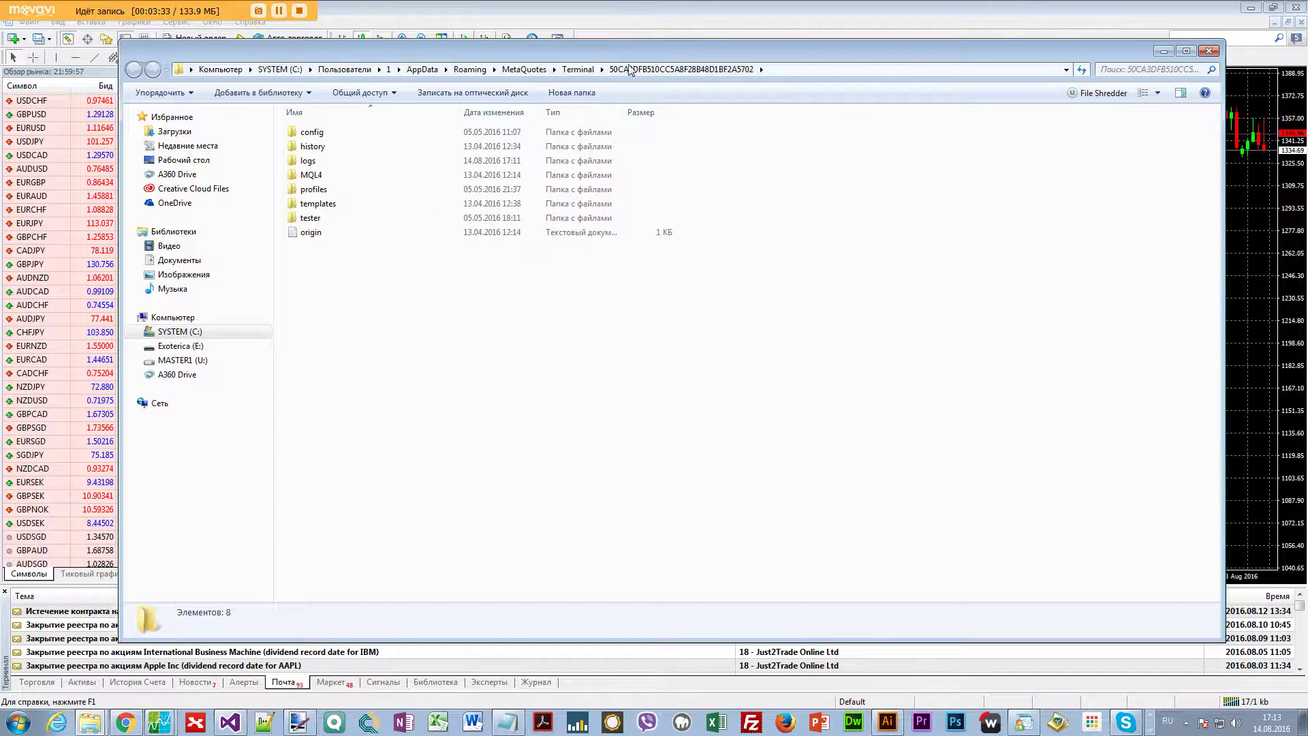
click(578, 70)
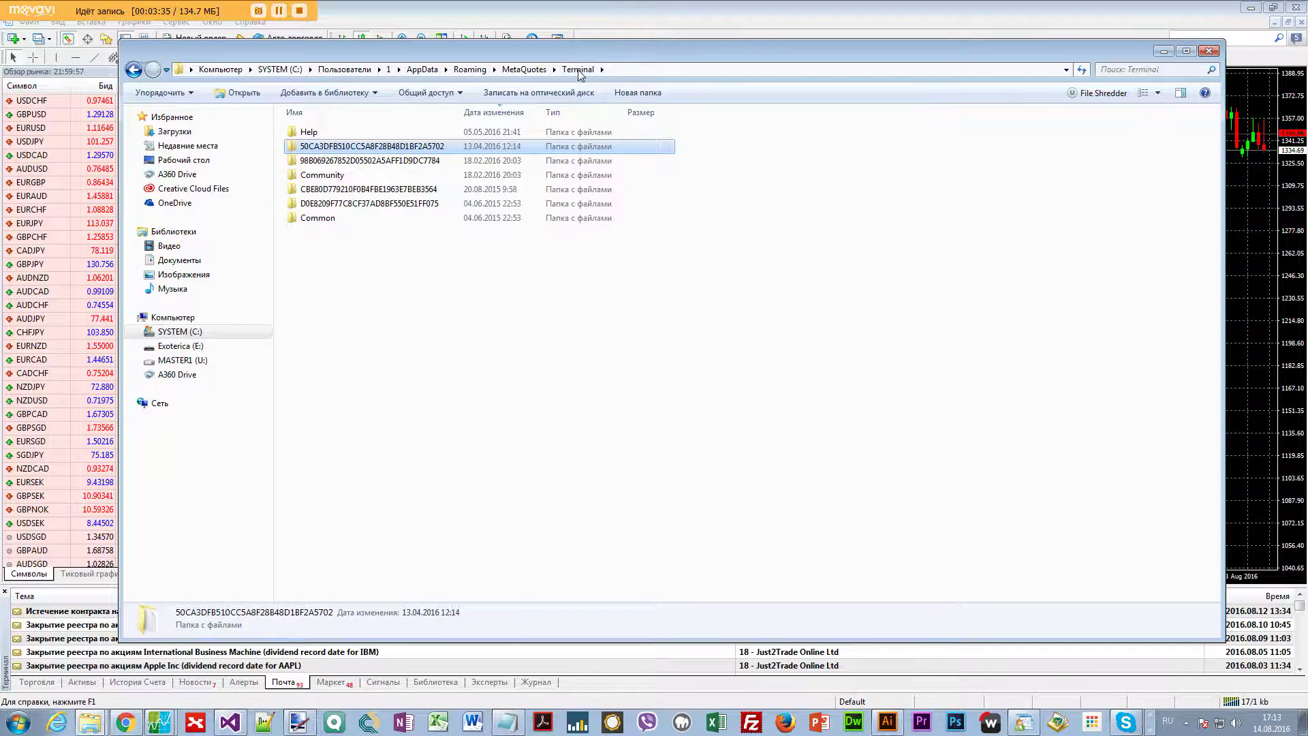
double_click(407, 148)
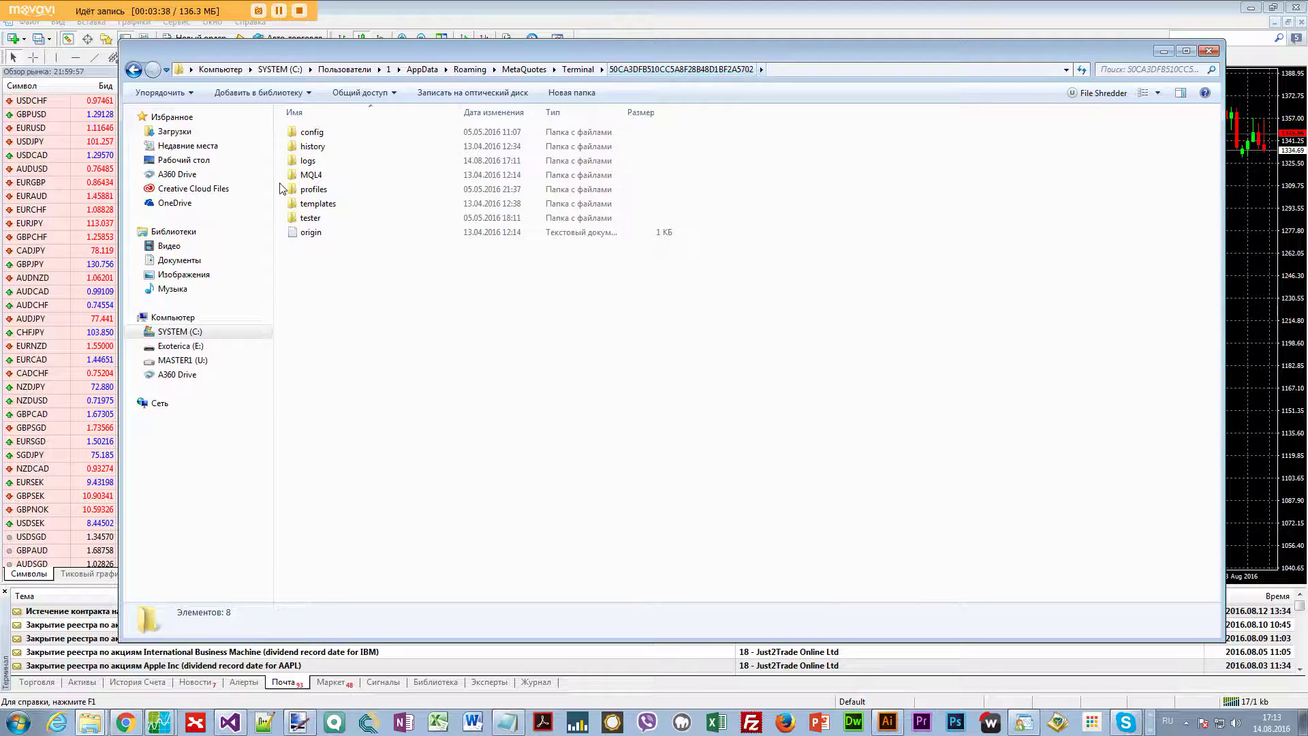
double_click(314, 146)
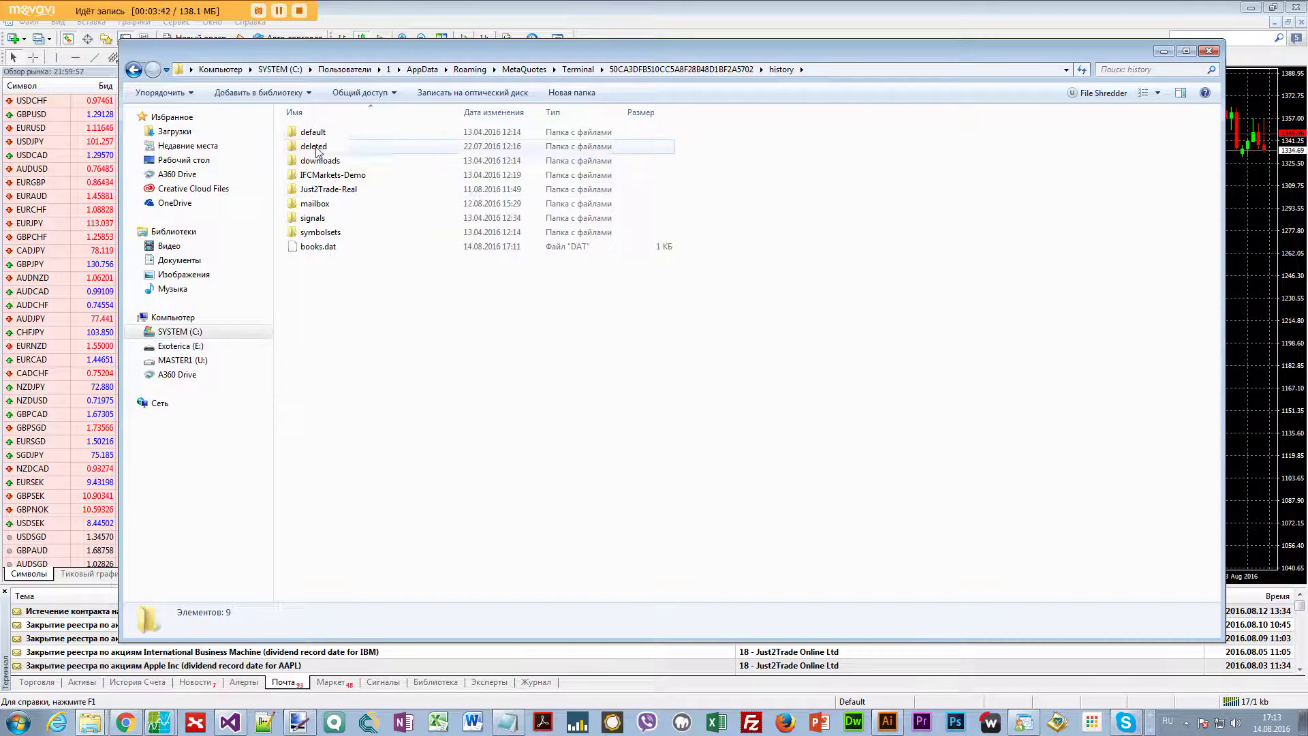
Step: Examine the subfolders of the history folder, comparing the broker server folders IFCMarkets-Demo and Just2Trade-Real
key(Down)
key(Down)
key(Down)
key(Down)
key(Down)
key(Down)
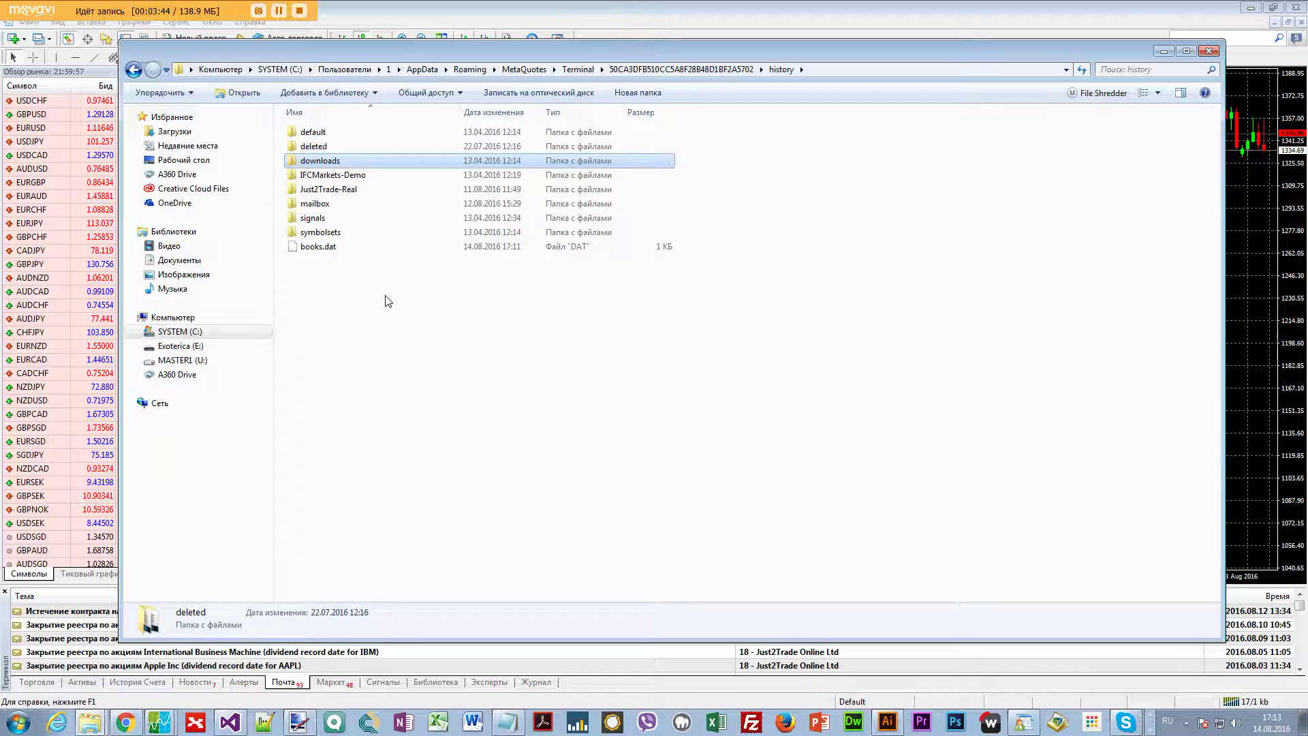
key(Down)
key(Down)
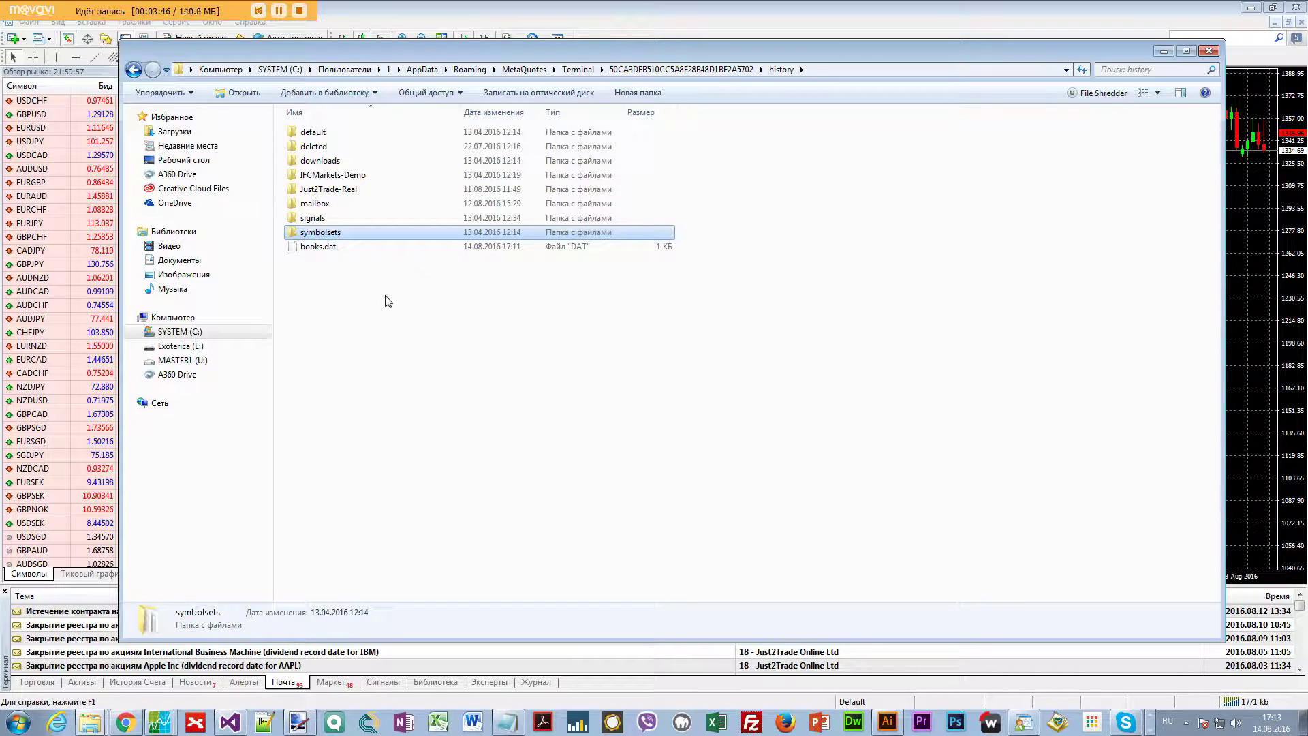
click(354, 193)
click(352, 178)
click(353, 191)
click(351, 179)
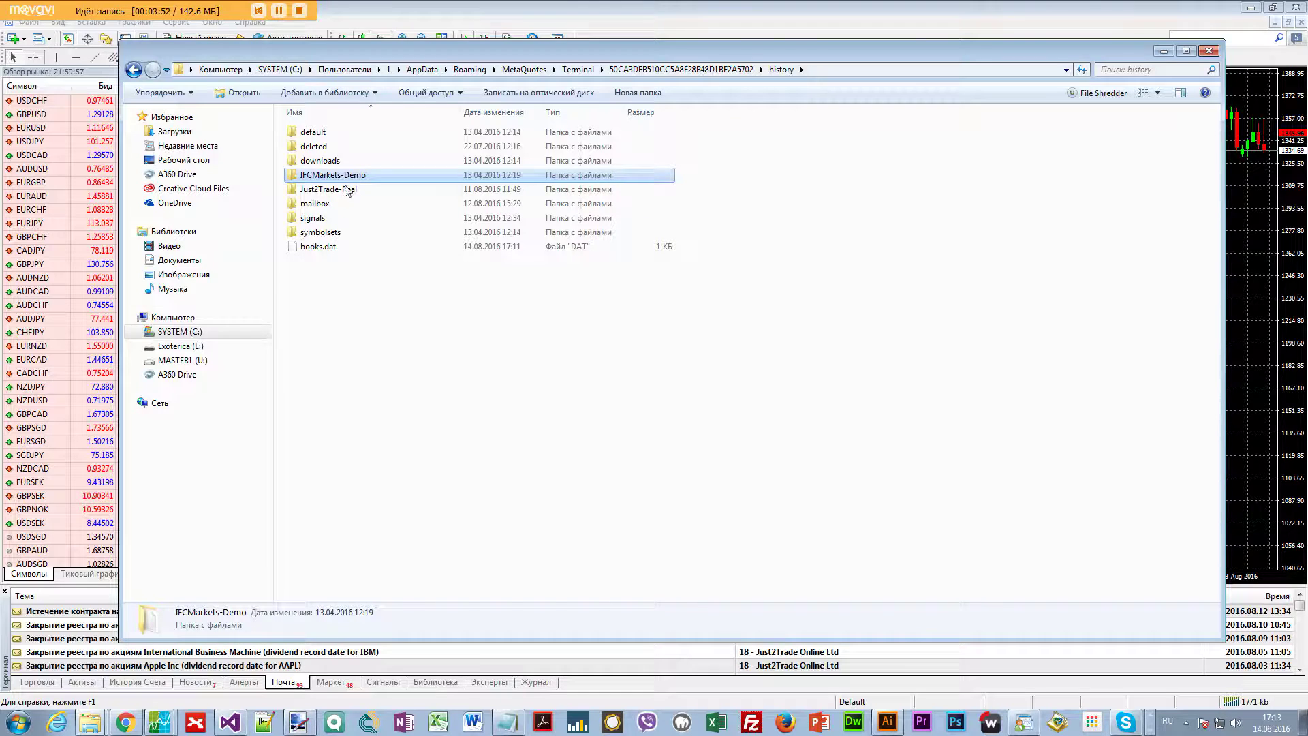
click(341, 194)
click(344, 178)
click(345, 190)
click(346, 179)
click(347, 187)
key(Up)
key(Up)
key(Up)
key(Up)
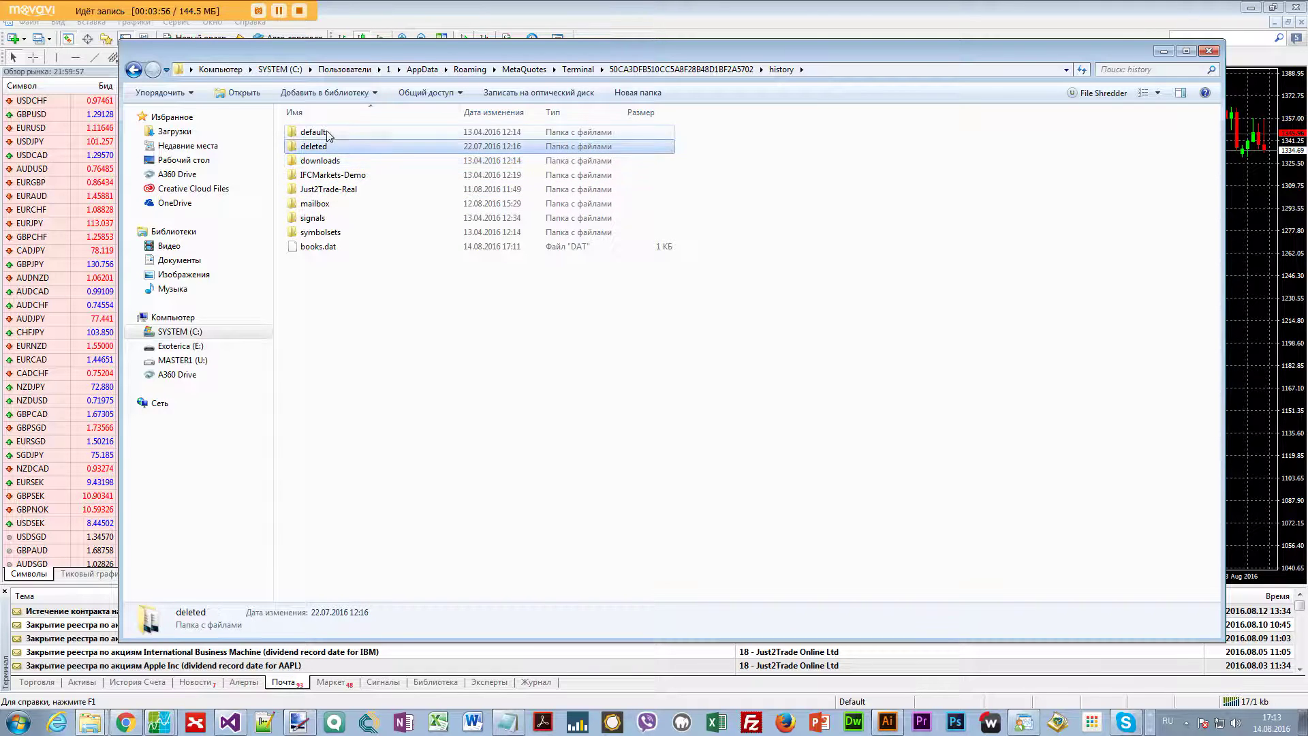
Step: Open the Just2Trade-Real folder and examine the XAUUSD1440.hst, XAUUSD60.hst and XAUUSD5.hst history files
double_click(344, 192)
scroll(378, 355, down, 4)
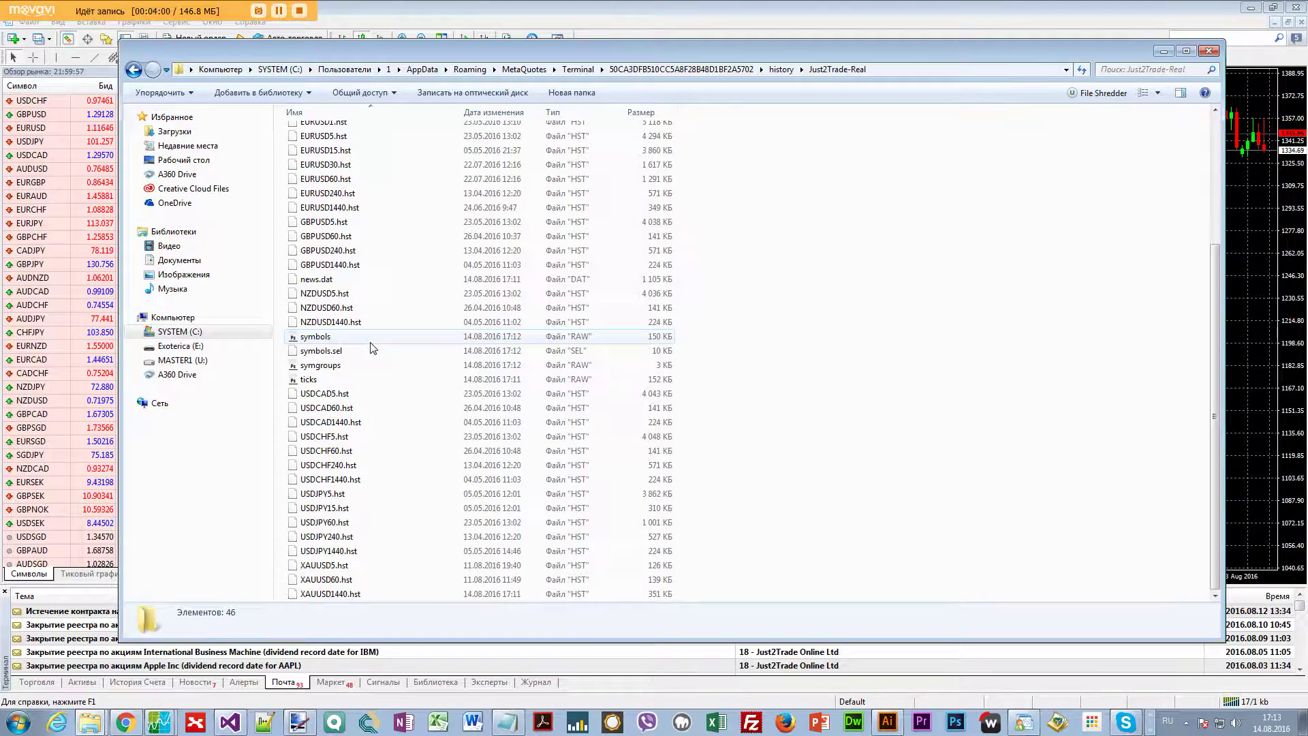
scroll(373, 348, up, 4)
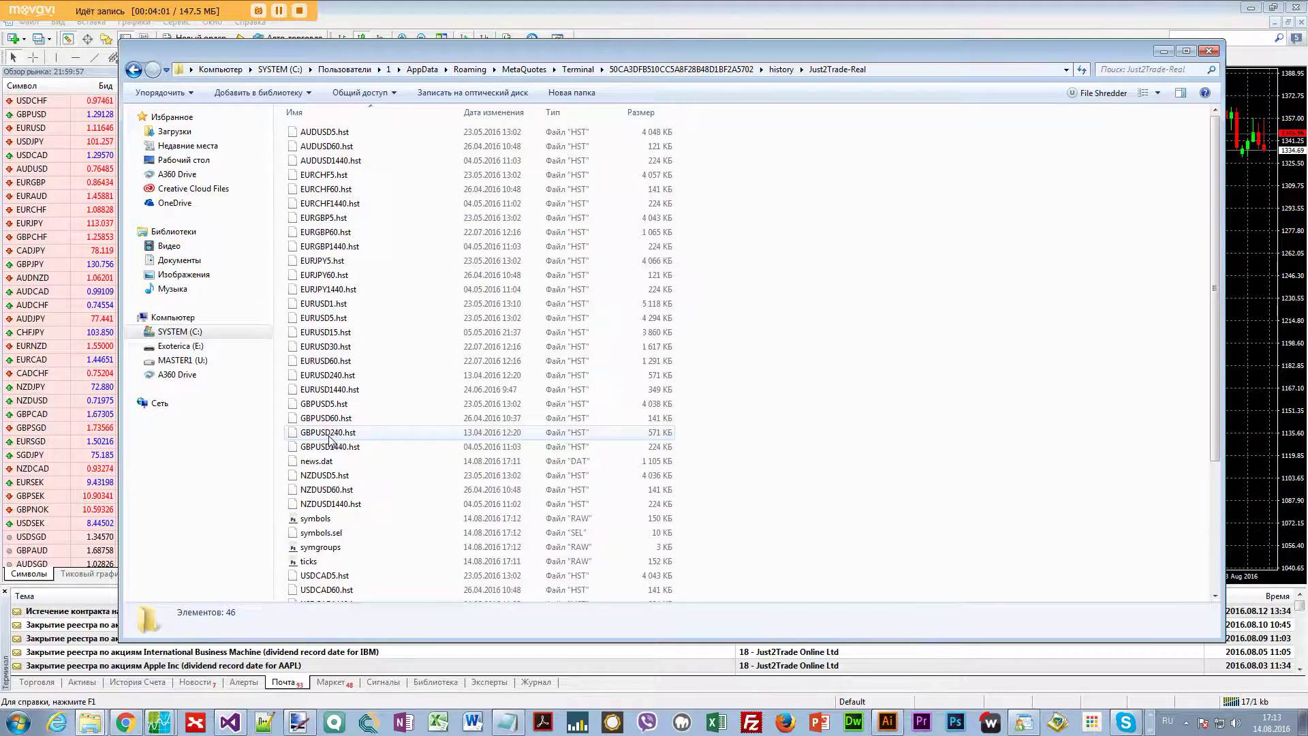
scroll(337, 553, down, 4)
click(341, 595)
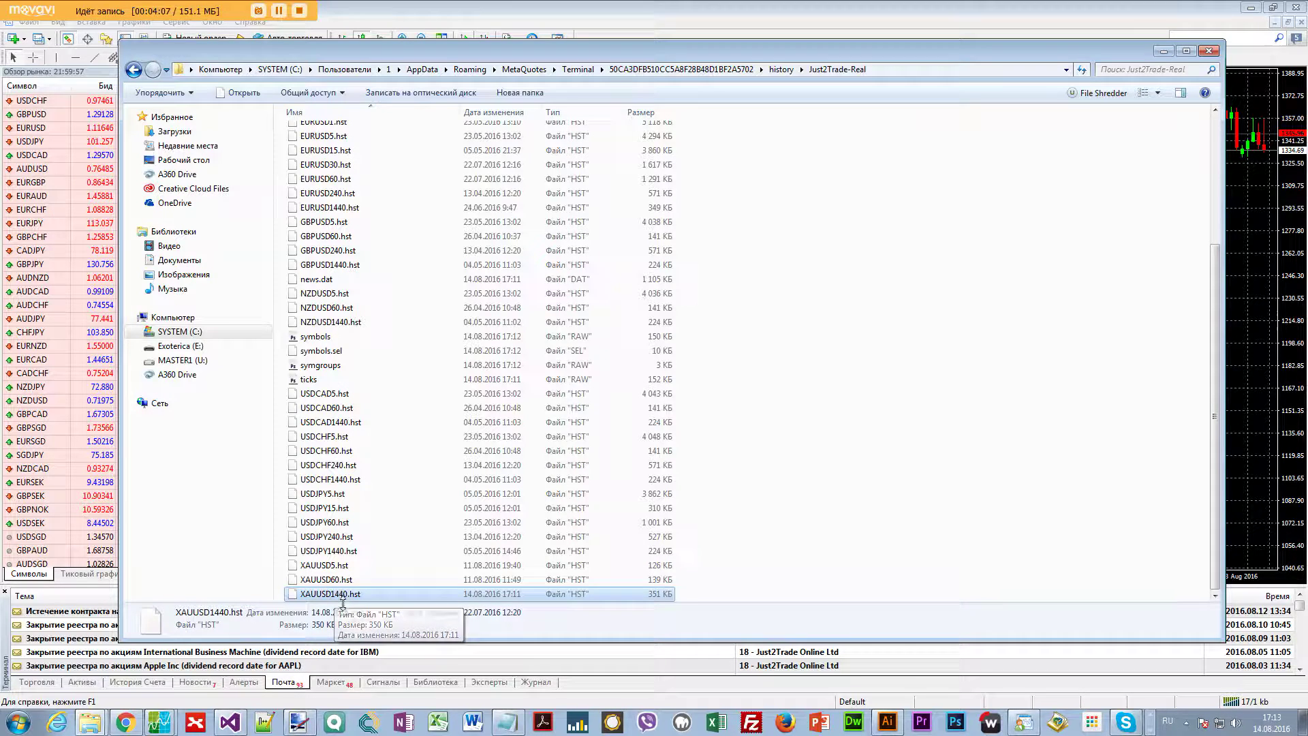
click(332, 580)
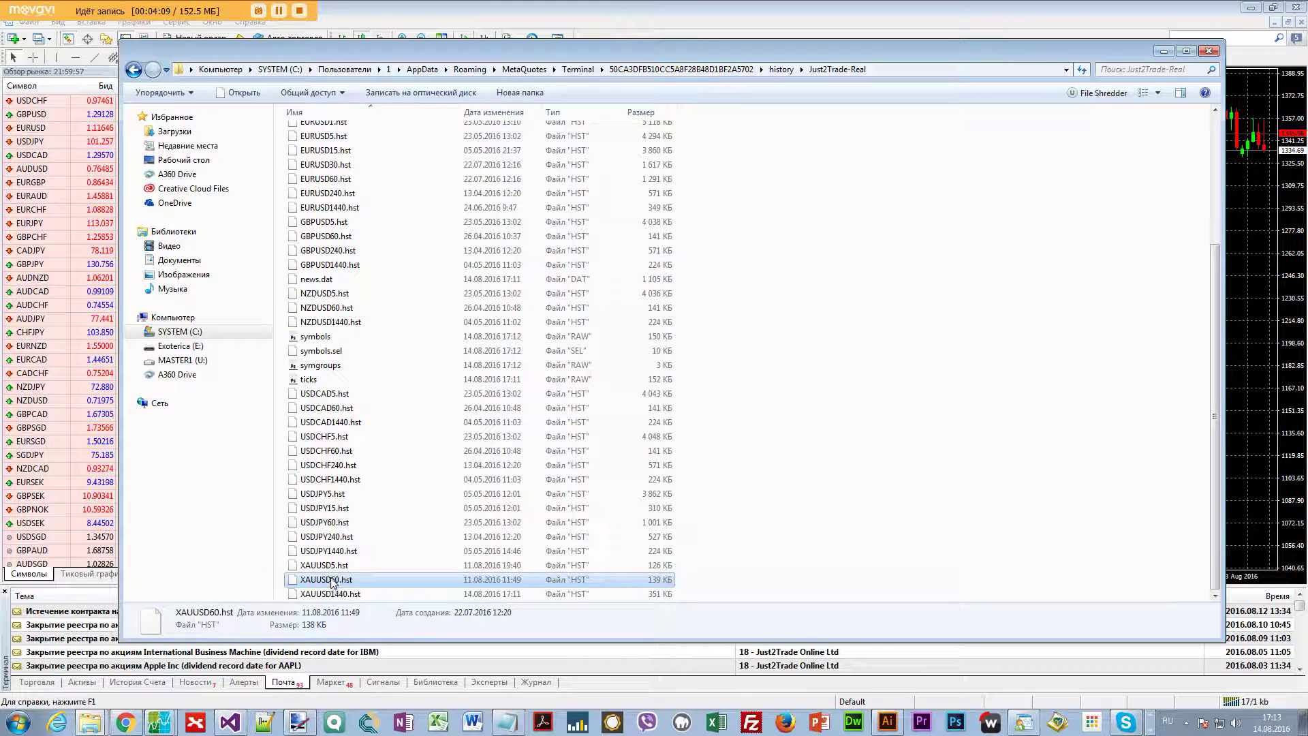
key(Up)
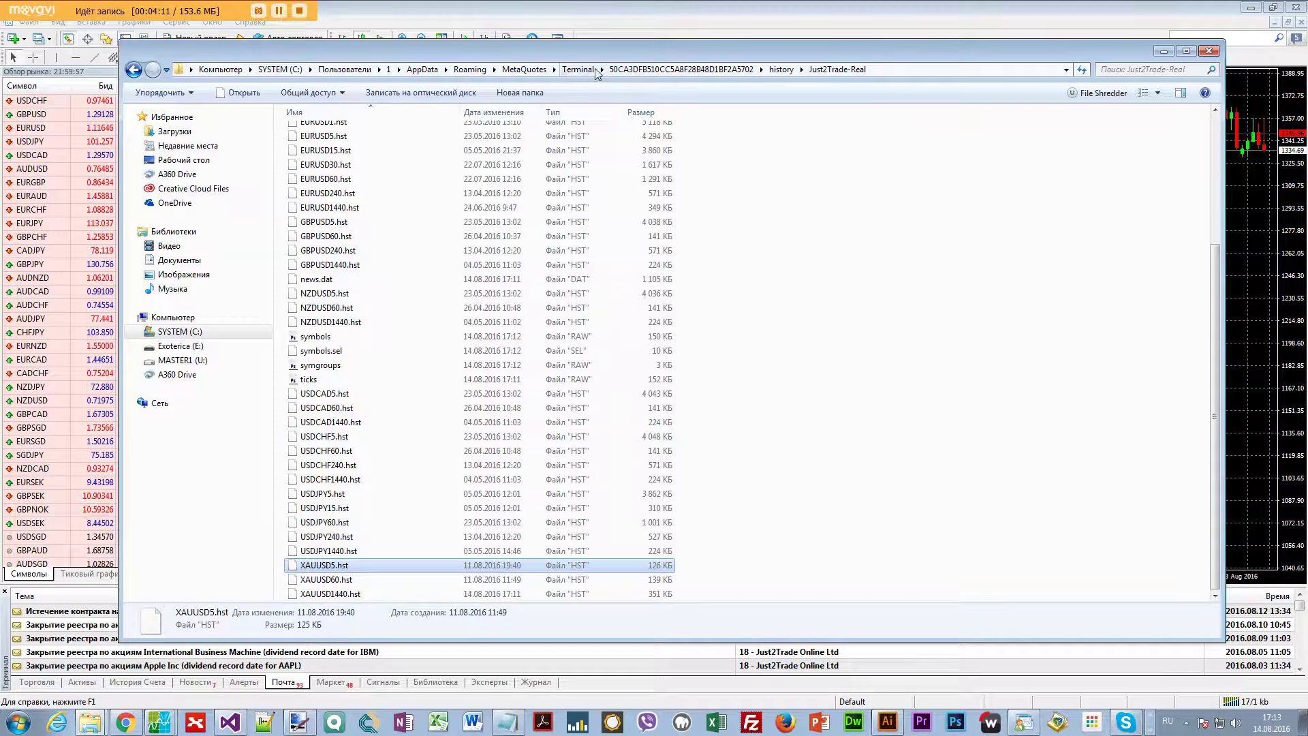
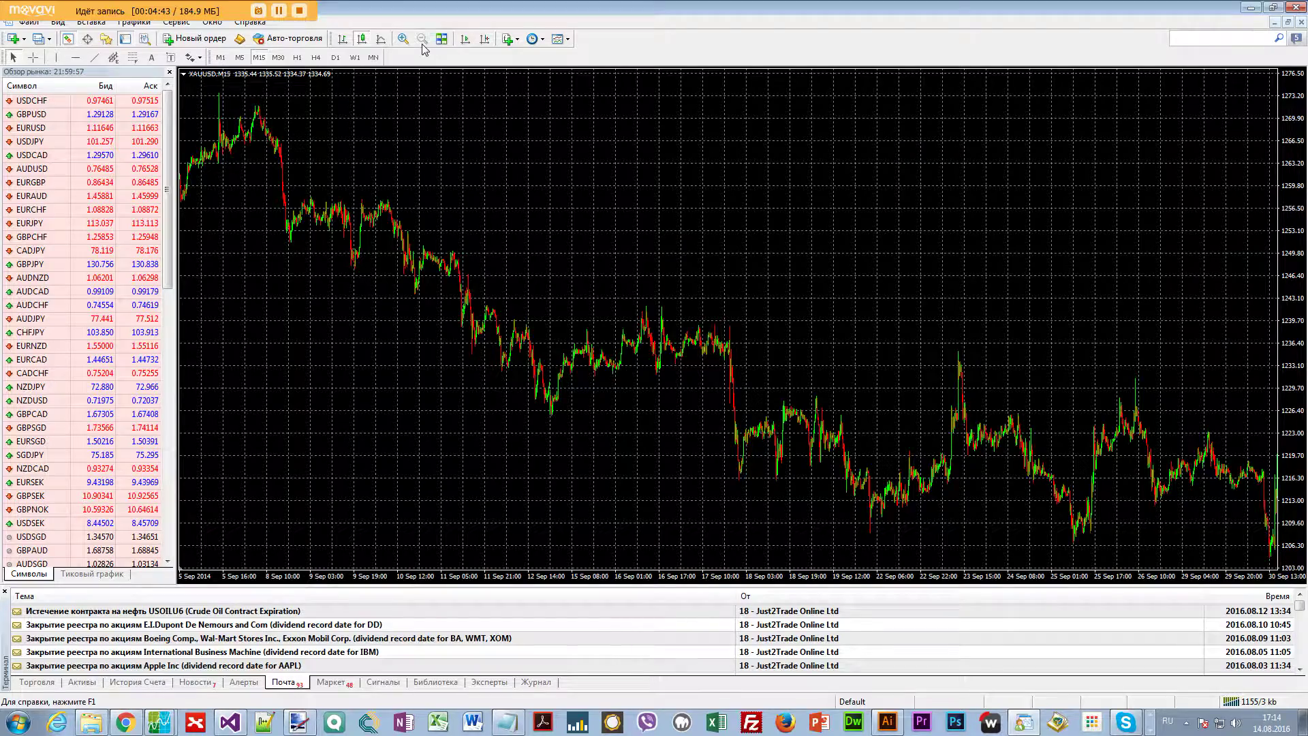
Step: Return the XAUUSD M15 chart to its latest bars and reopen history\Just2Trade-Real from the terminal's data folder to view its files
key(End)
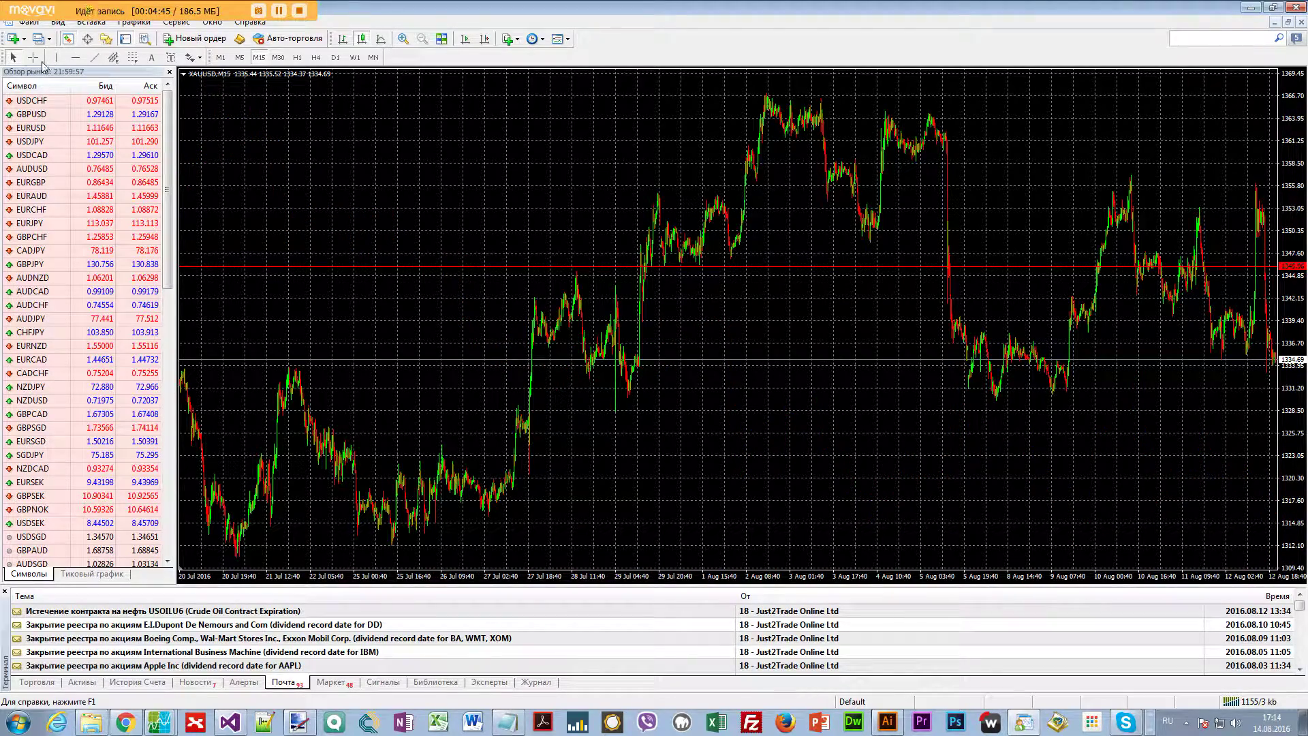
click(29, 21)
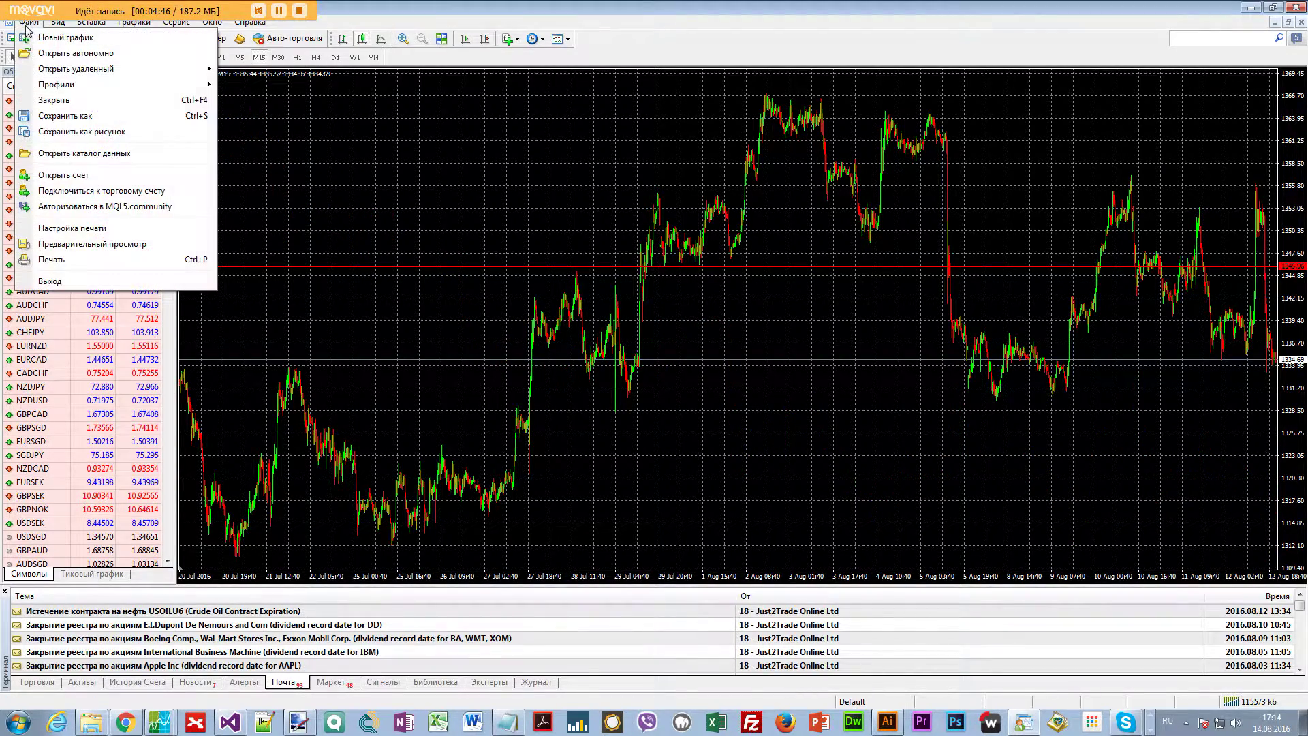
click(84, 154)
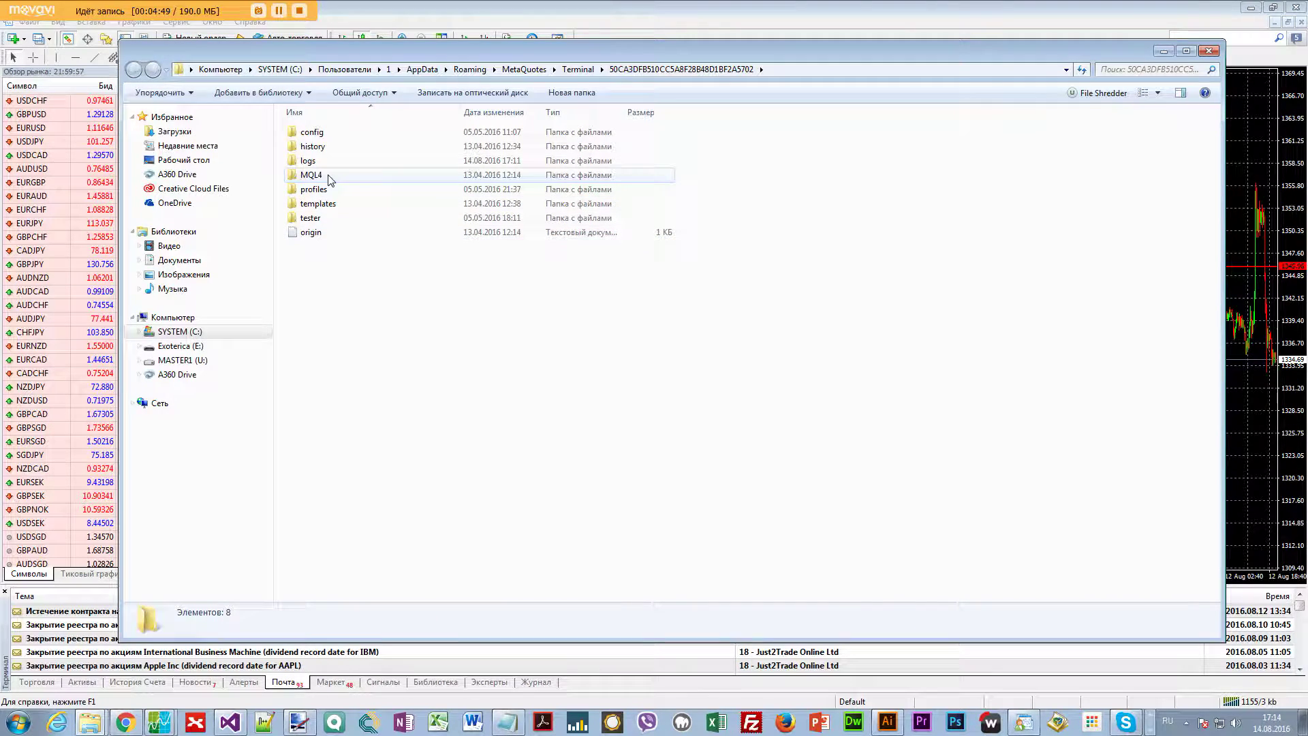
double_click(313, 146)
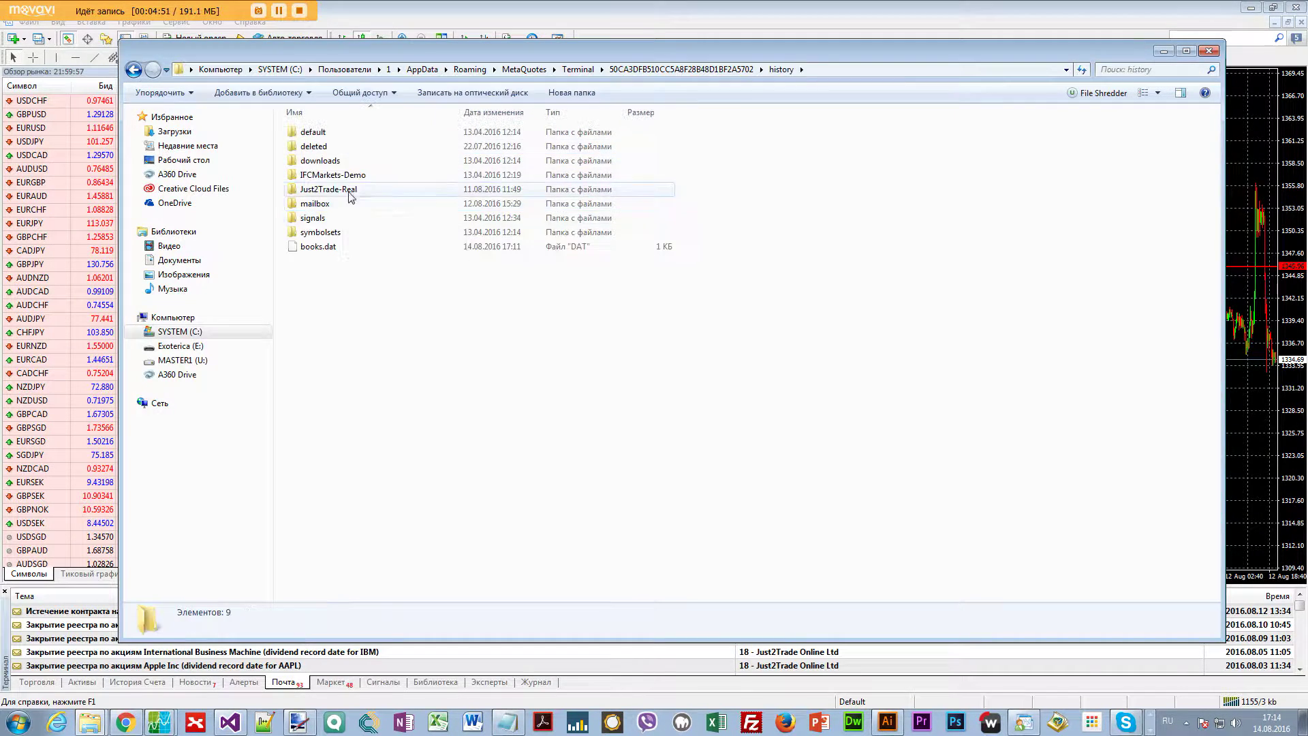
double_click(349, 199)
scroll(361, 366, down, 4)
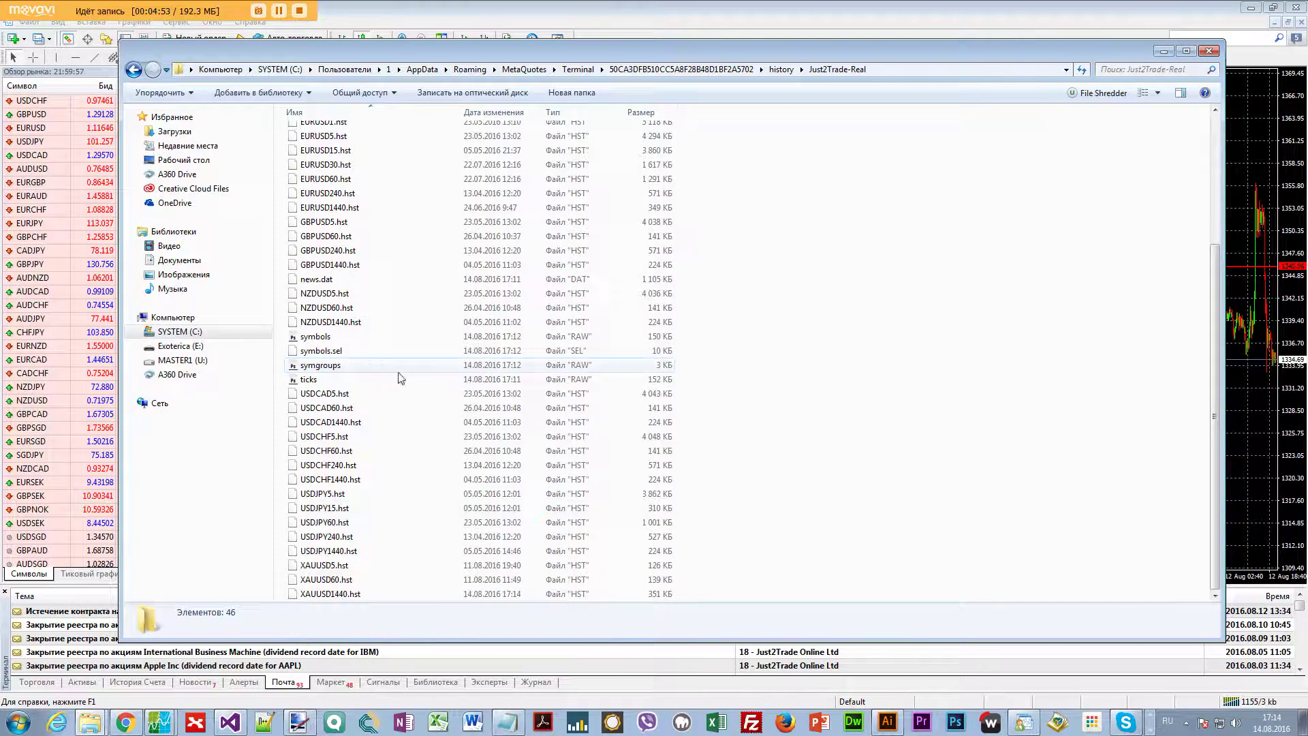
scroll(385, 141, up, 5)
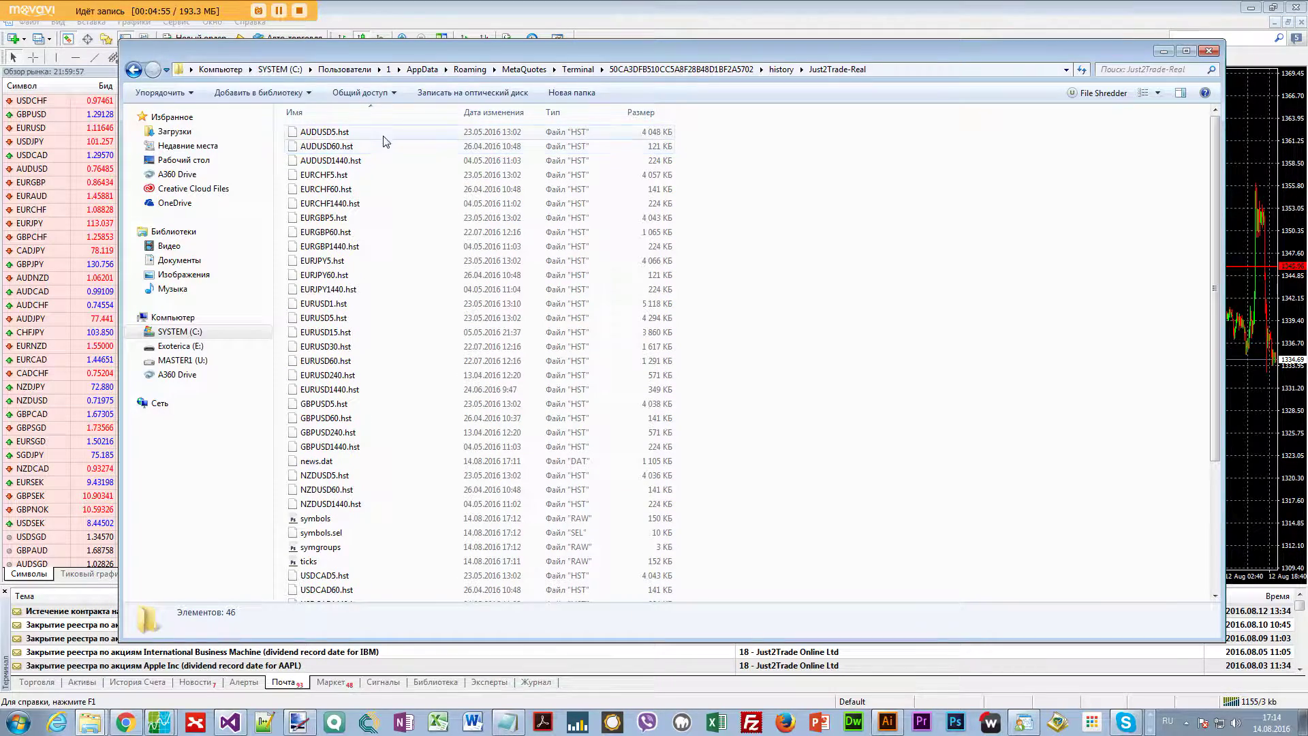
Step: Sort the history files by modification date, oldest first, and compare the dates of XAUUSD60.hst, XAUUSD5.hst and XAUUSD1440.hst
click(476, 116)
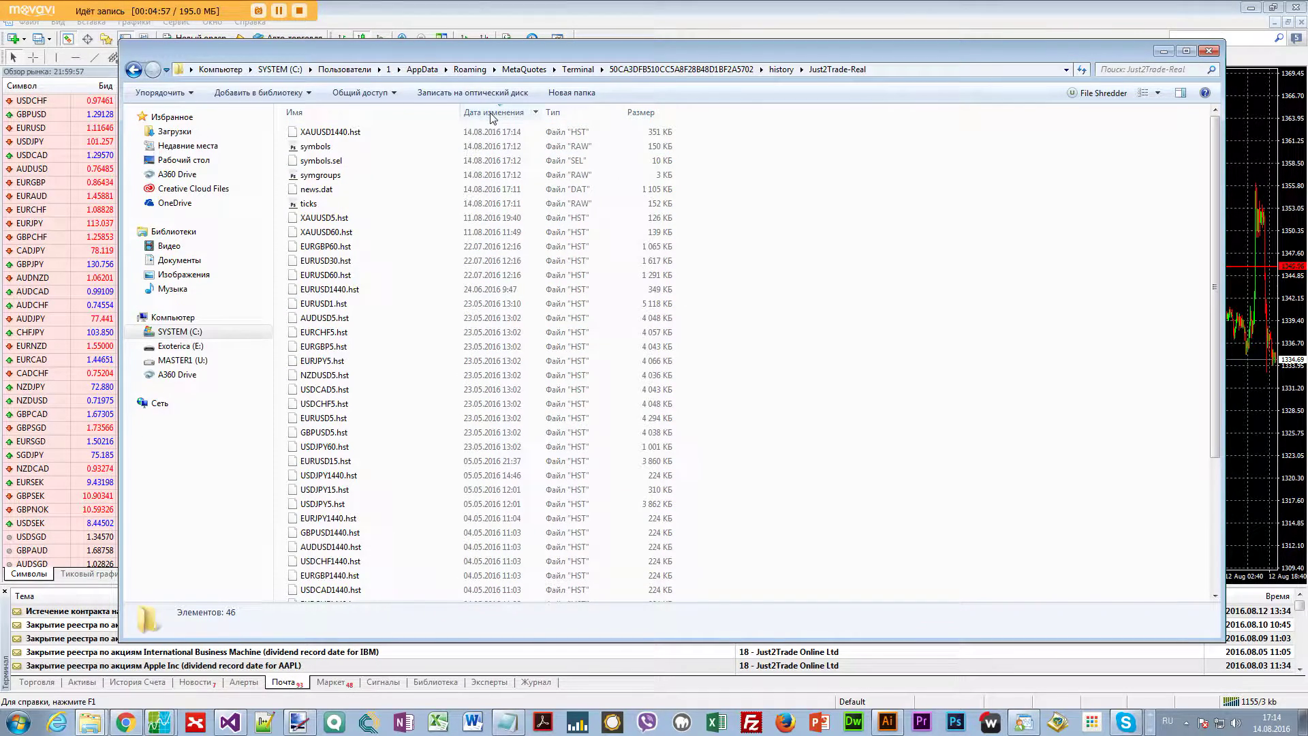
click(490, 115)
scroll(466, 198, down, 4)
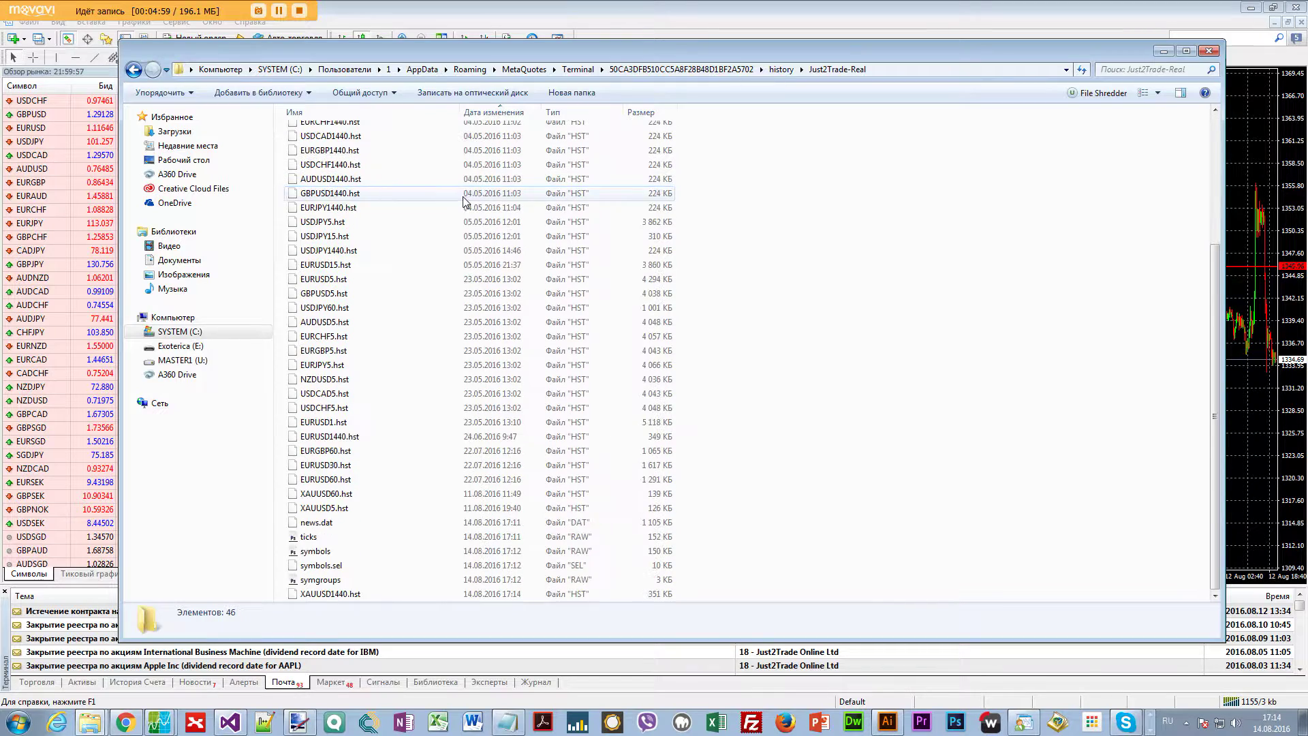
click(337, 508)
click(351, 493)
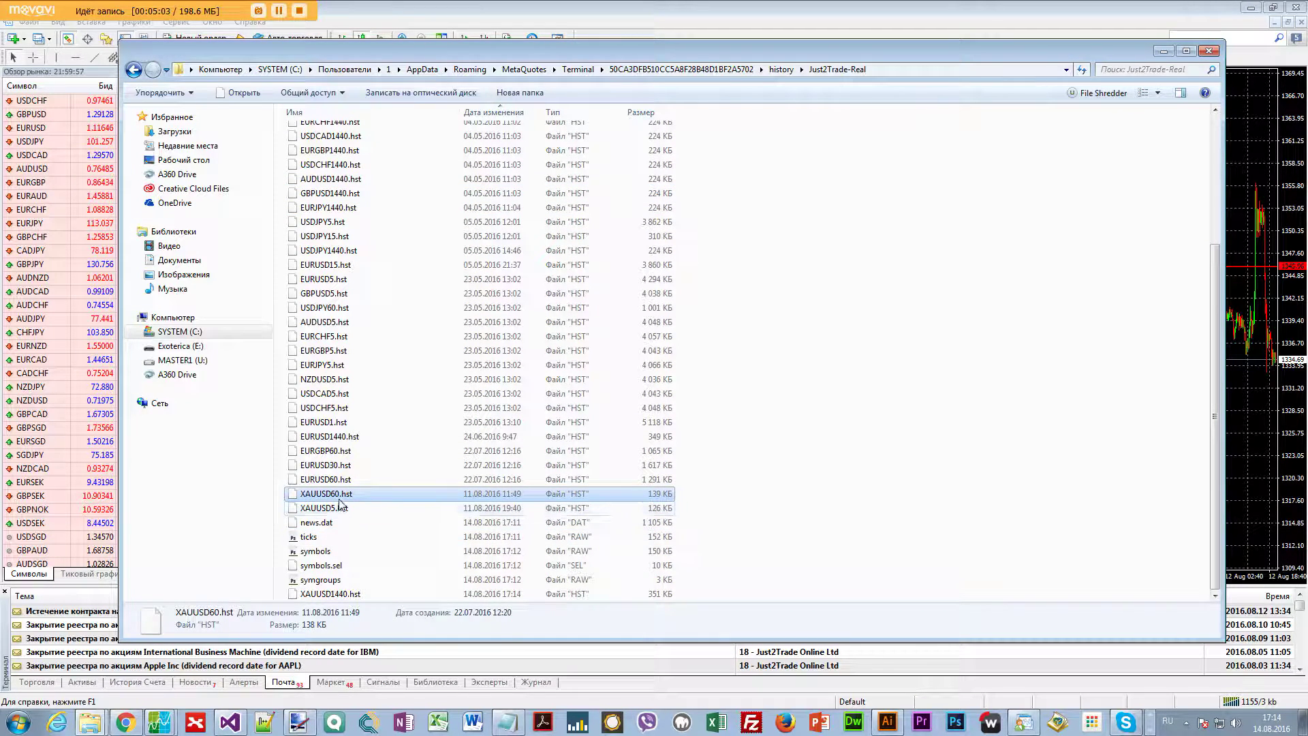
click(344, 507)
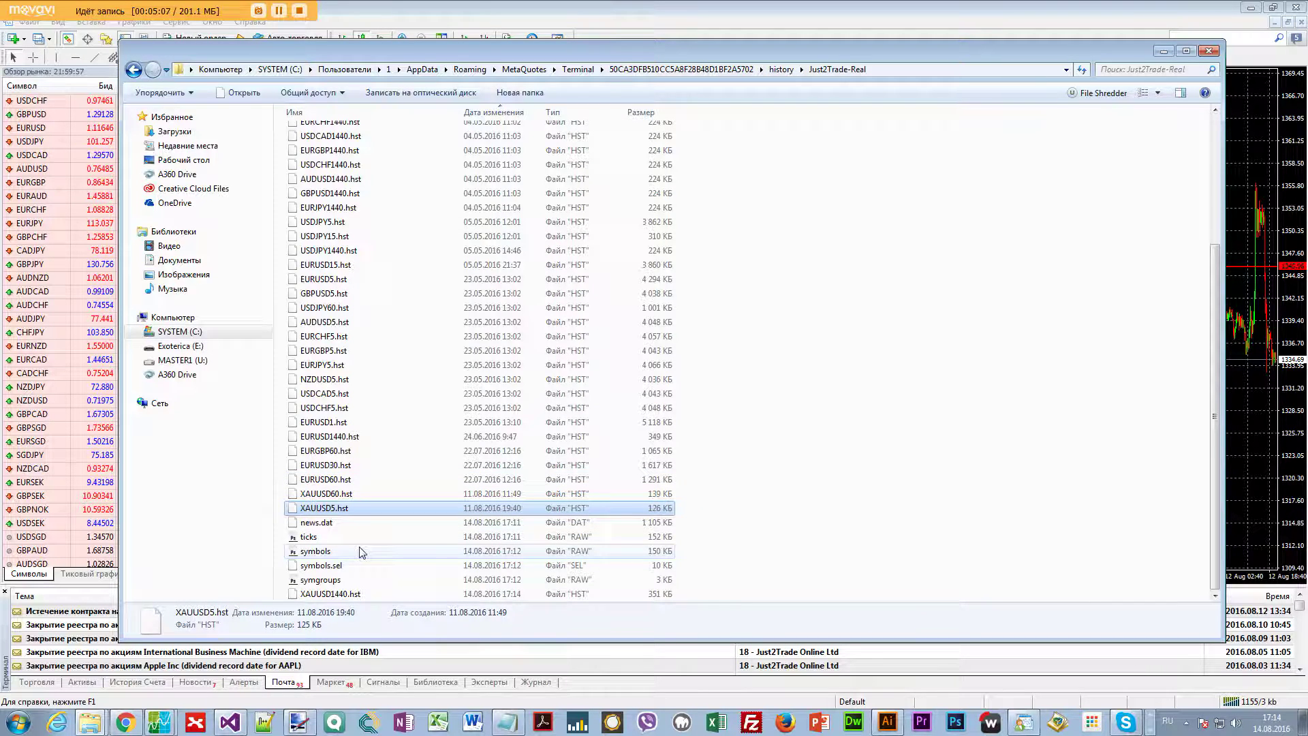
click(326, 594)
click(333, 508)
click(337, 493)
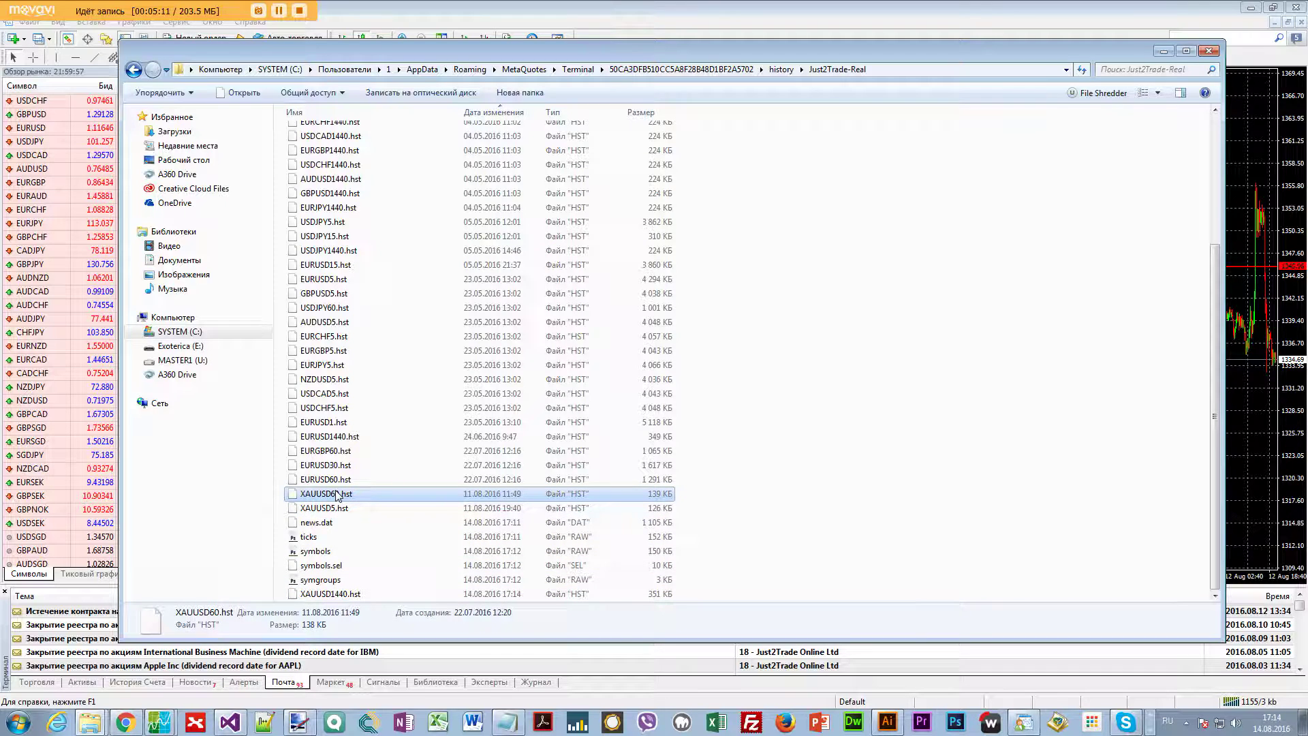
Step: Go up to the history folder, look inside the IFCMarkets-Demo folder, and return to history
click(788, 73)
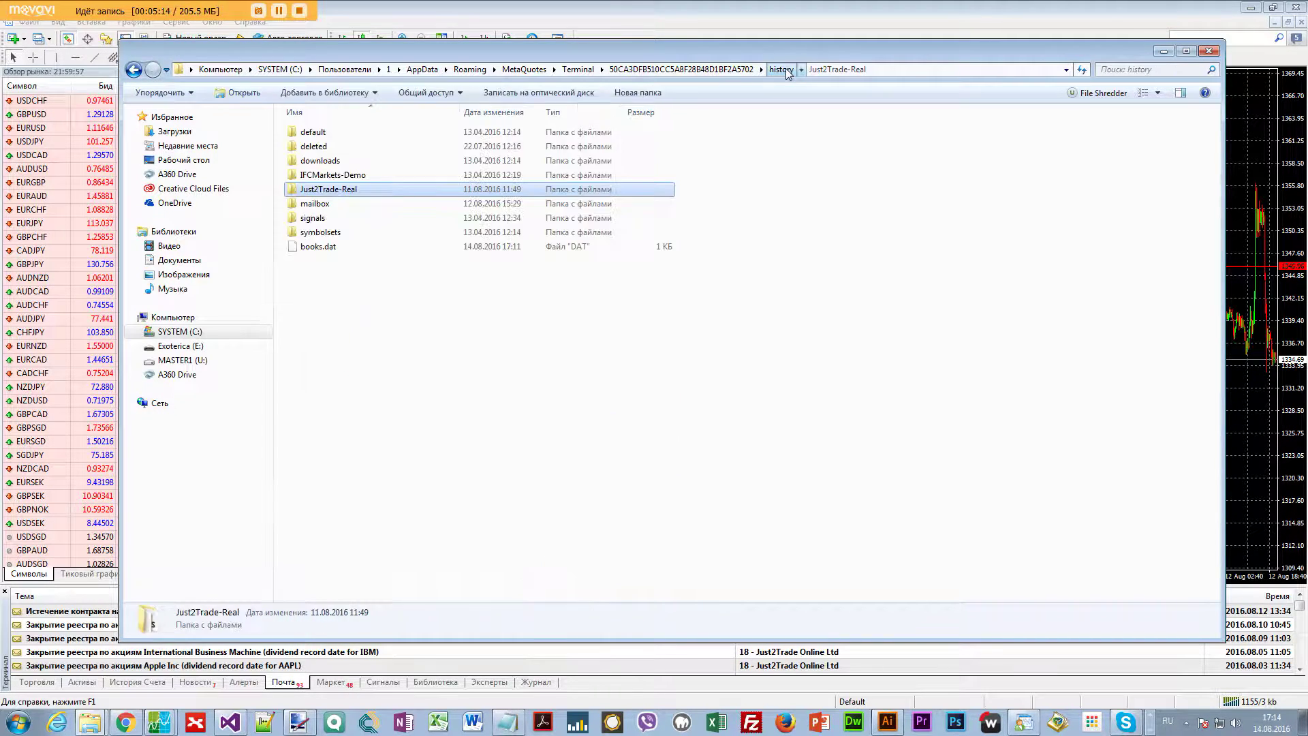
double_click(324, 174)
key(BackSpace)
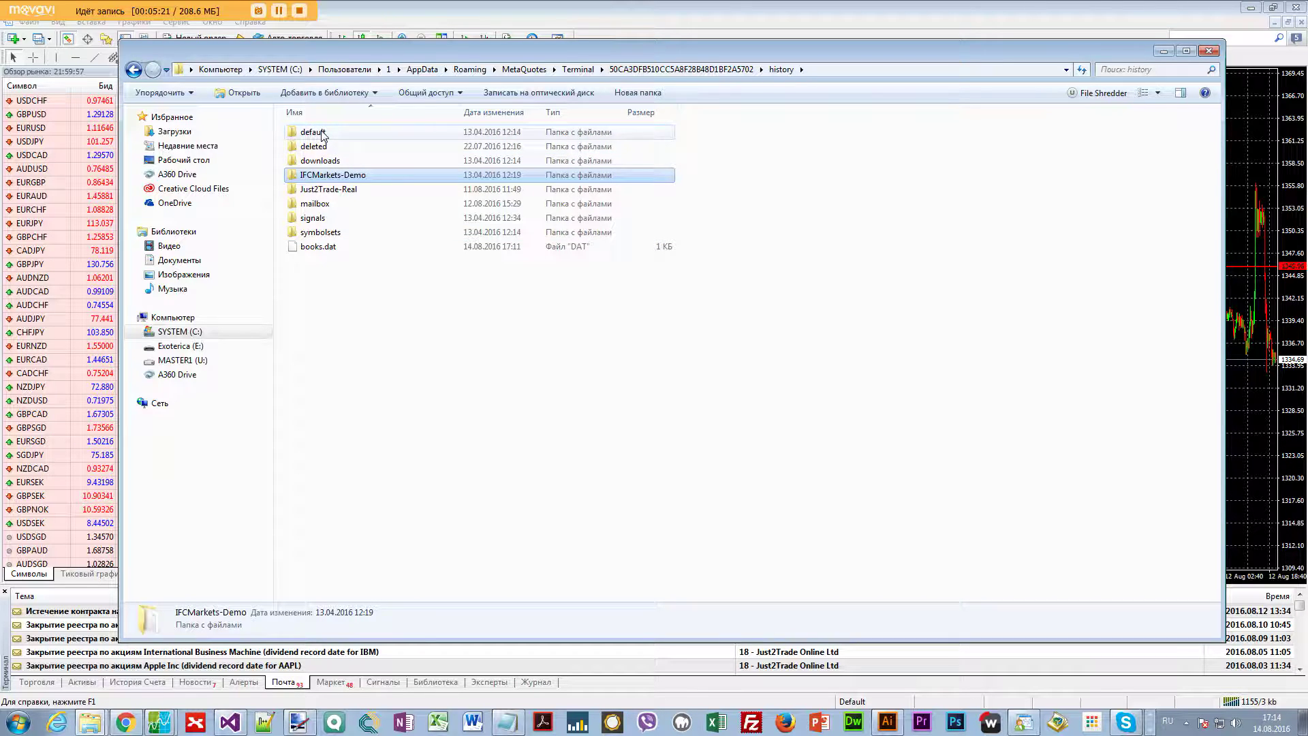
Step: Look inside the symbolsets and Just2Trade-Real folders under history, and close the folder window
double_click(321, 233)
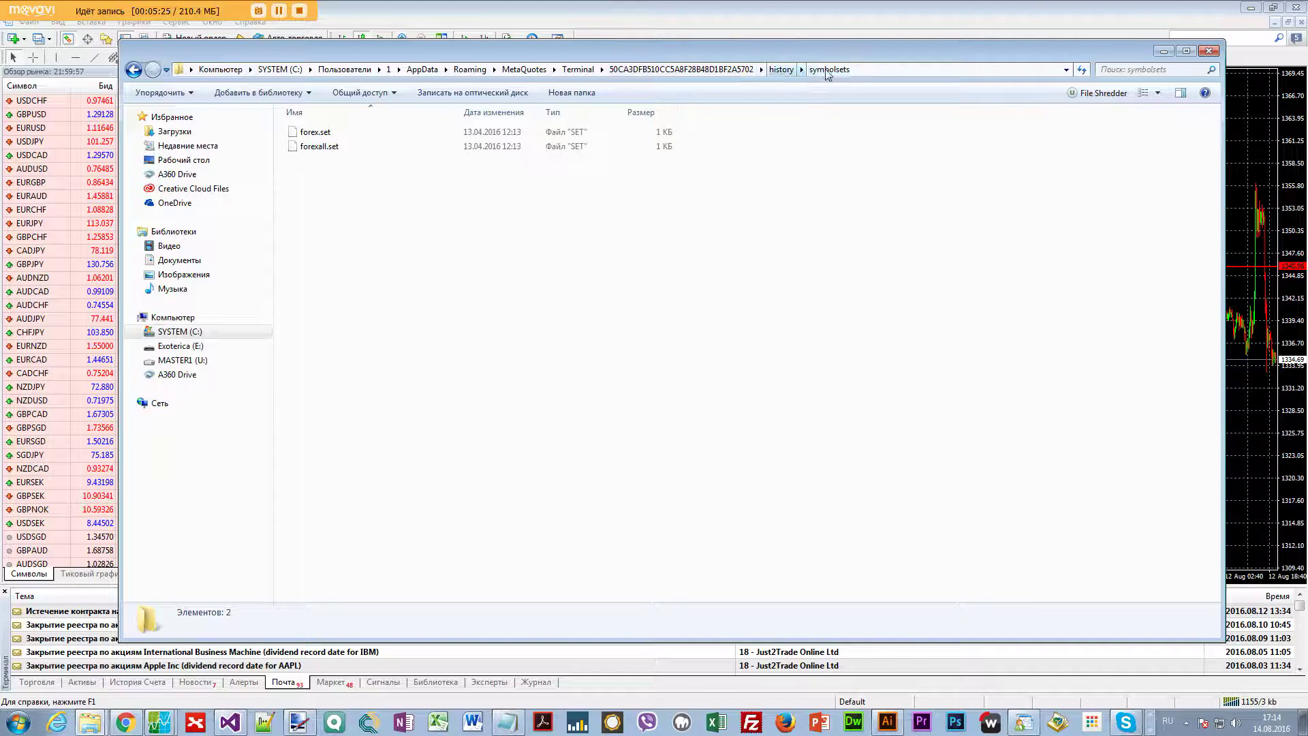
click(781, 69)
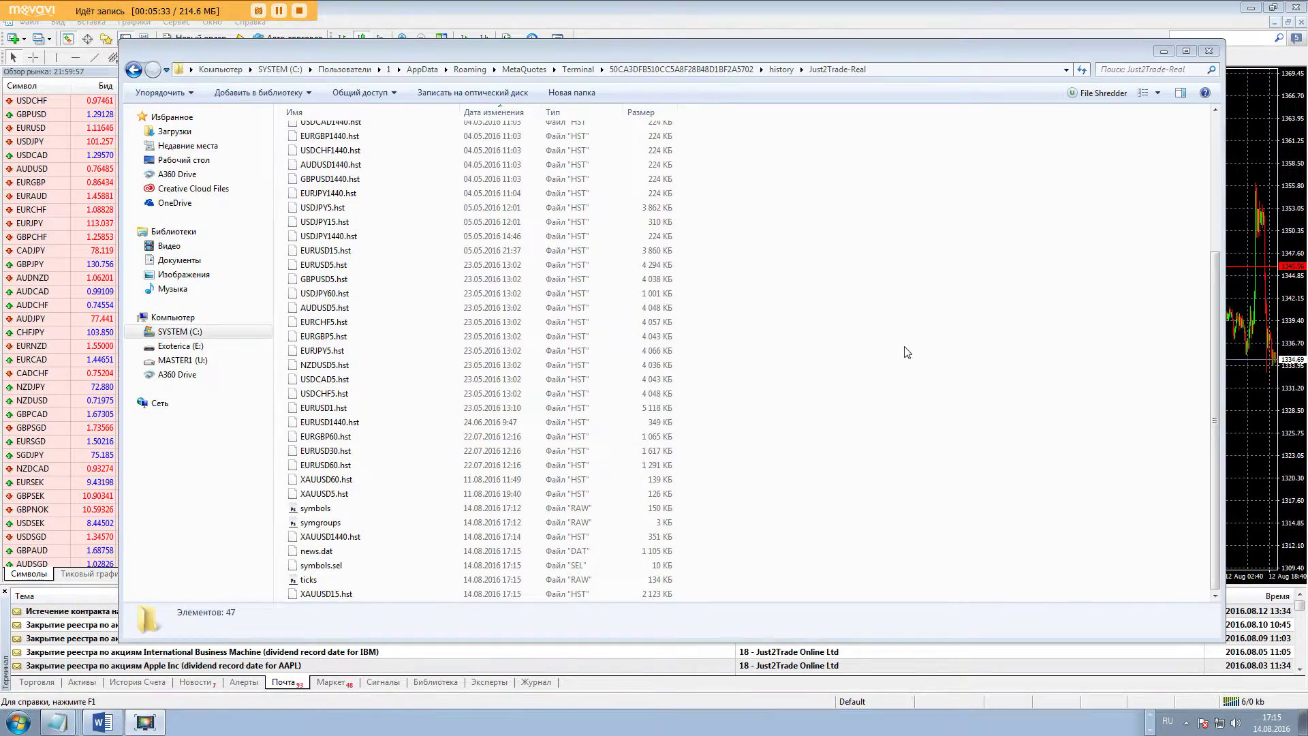
click(1209, 50)
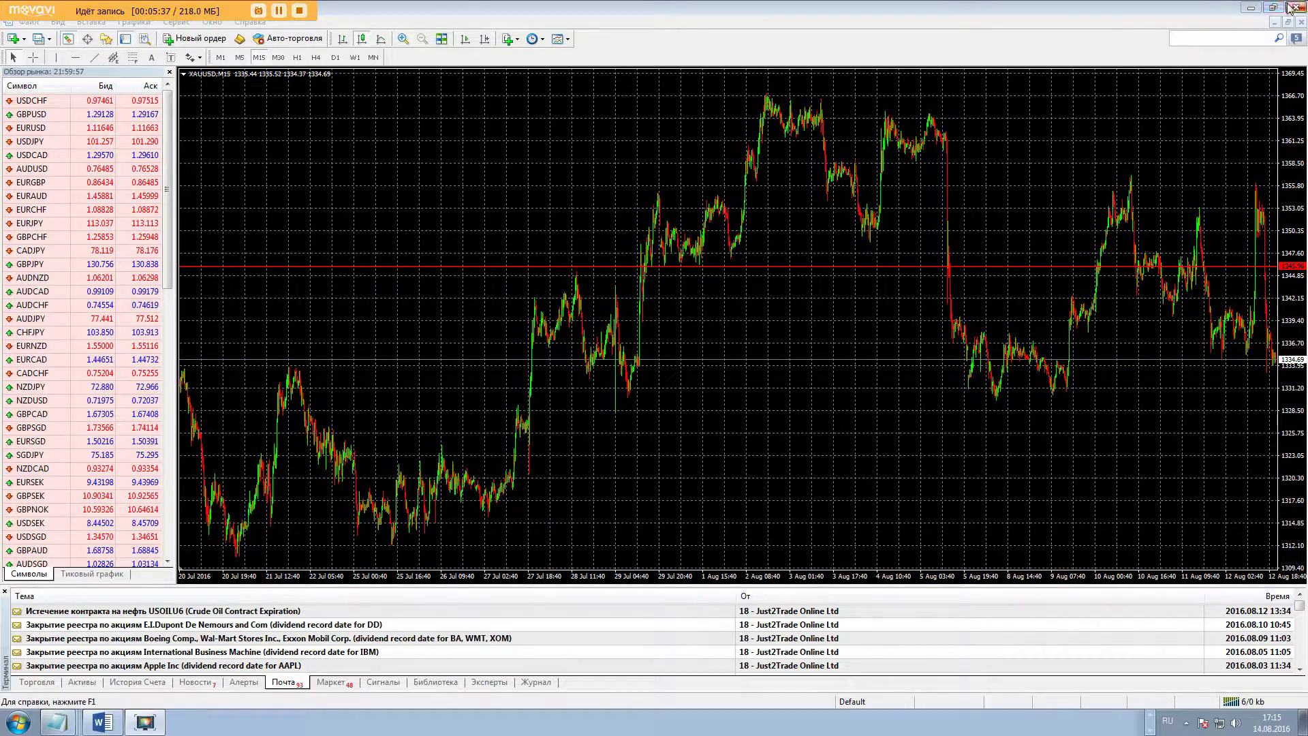
Step: Open history\Just2Trade-Real from the terminal's data folder and examine the details of XAUUSD15.hst
click(26, 24)
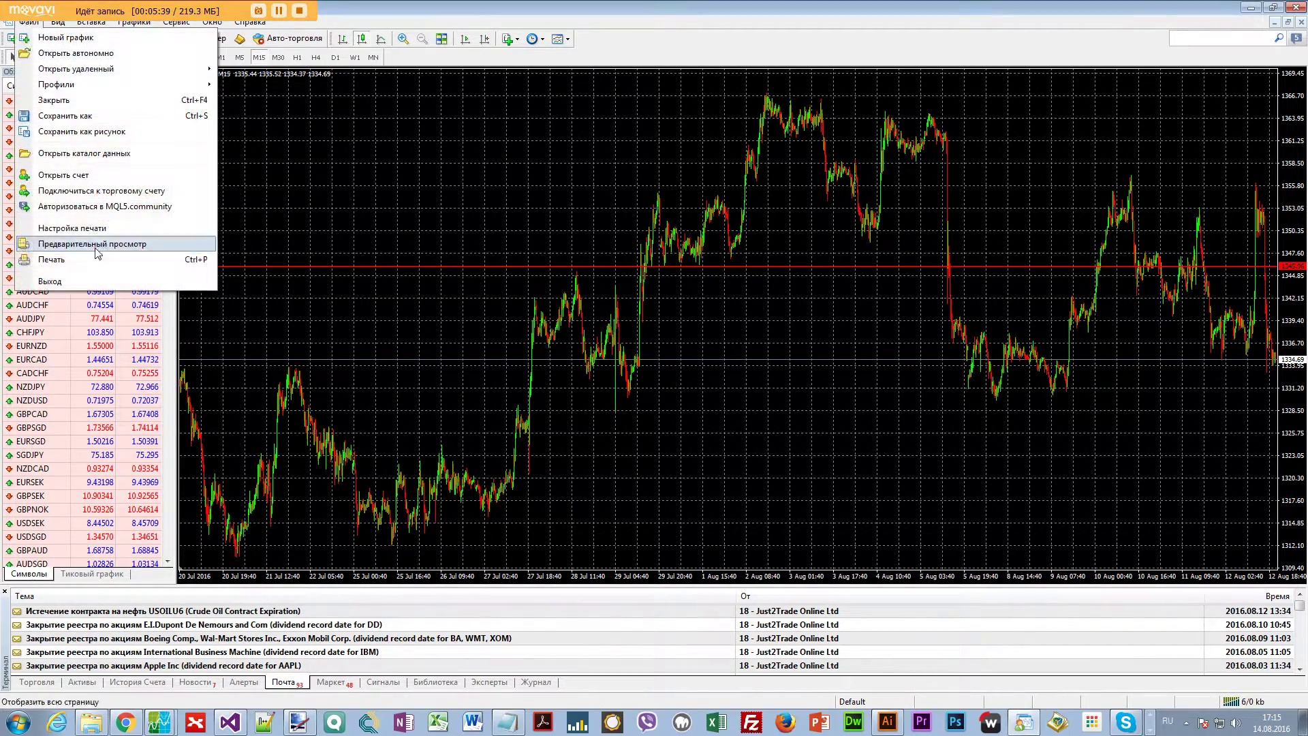
click(96, 170)
double_click(313, 147)
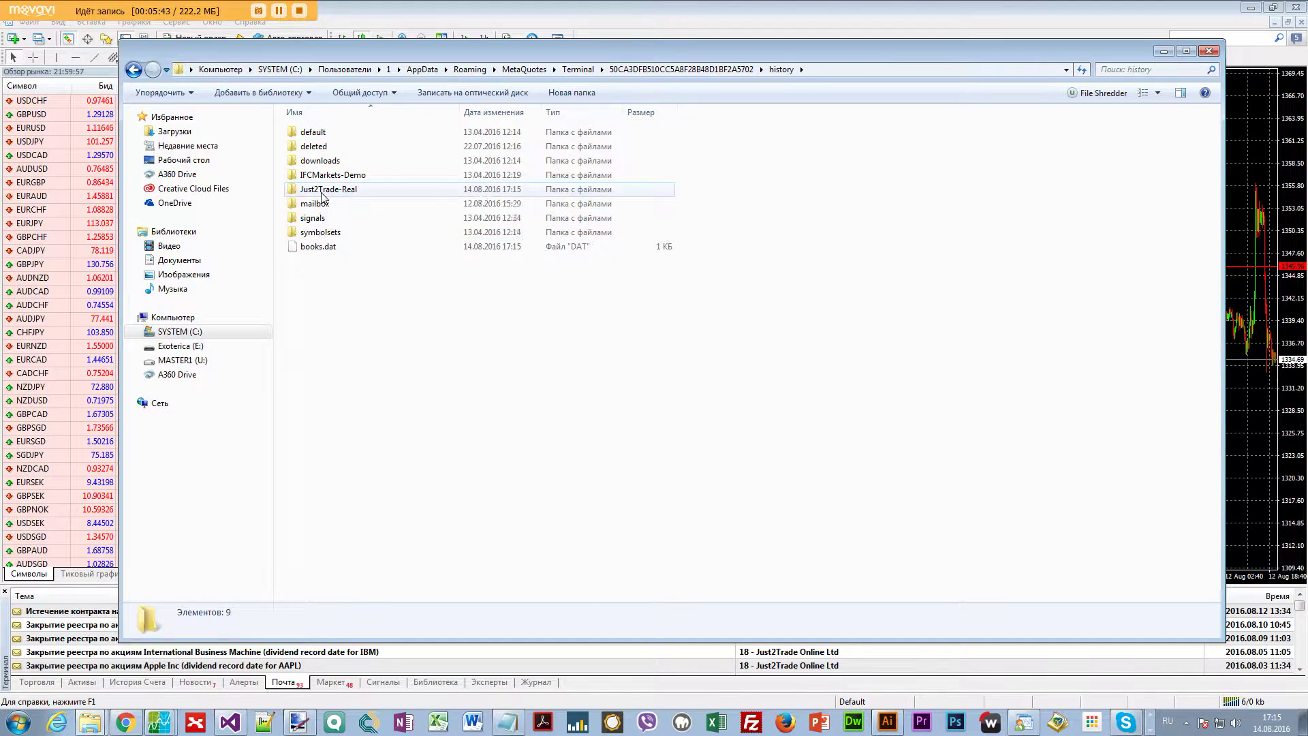
double_click(322, 189)
scroll(334, 429, down, 10)
click(320, 593)
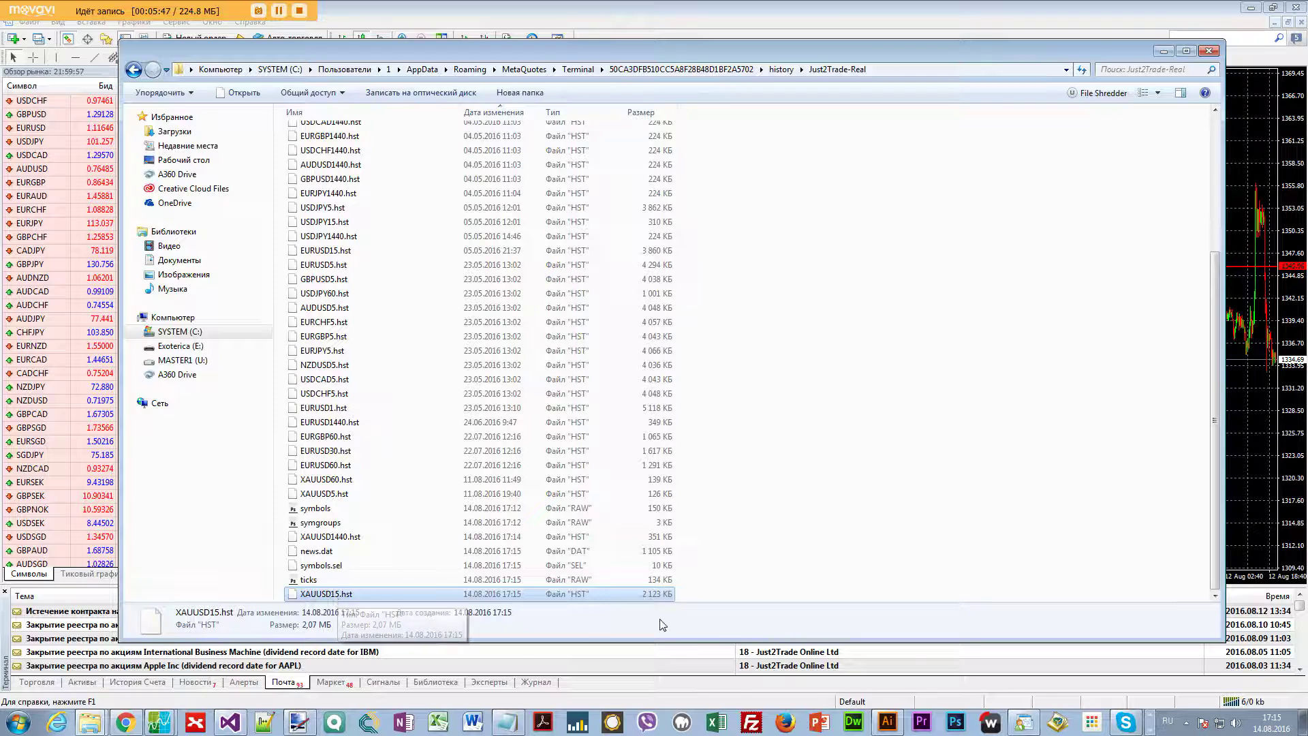
Step: Sort the history files by size, largest first, compare EURUSD60.hst with XAUUSD15.hst, and close the folder window
click(634, 114)
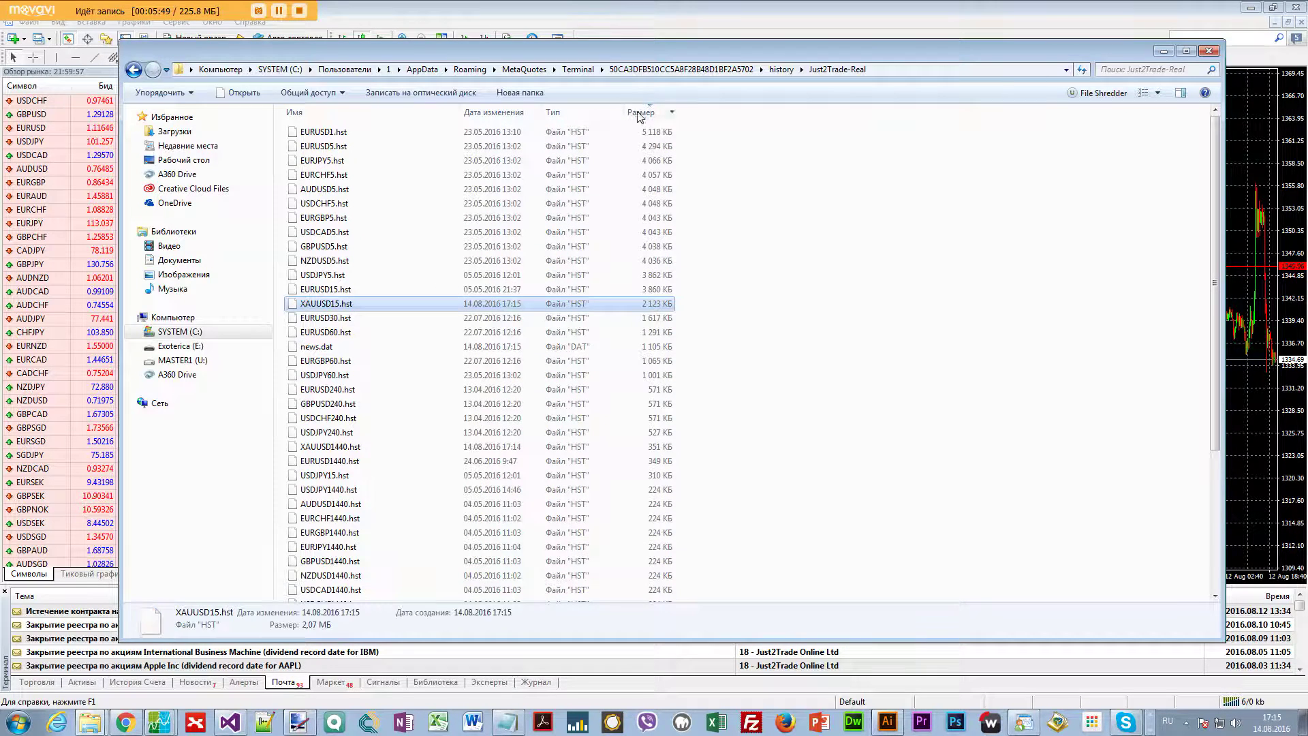
click(322, 332)
click(316, 304)
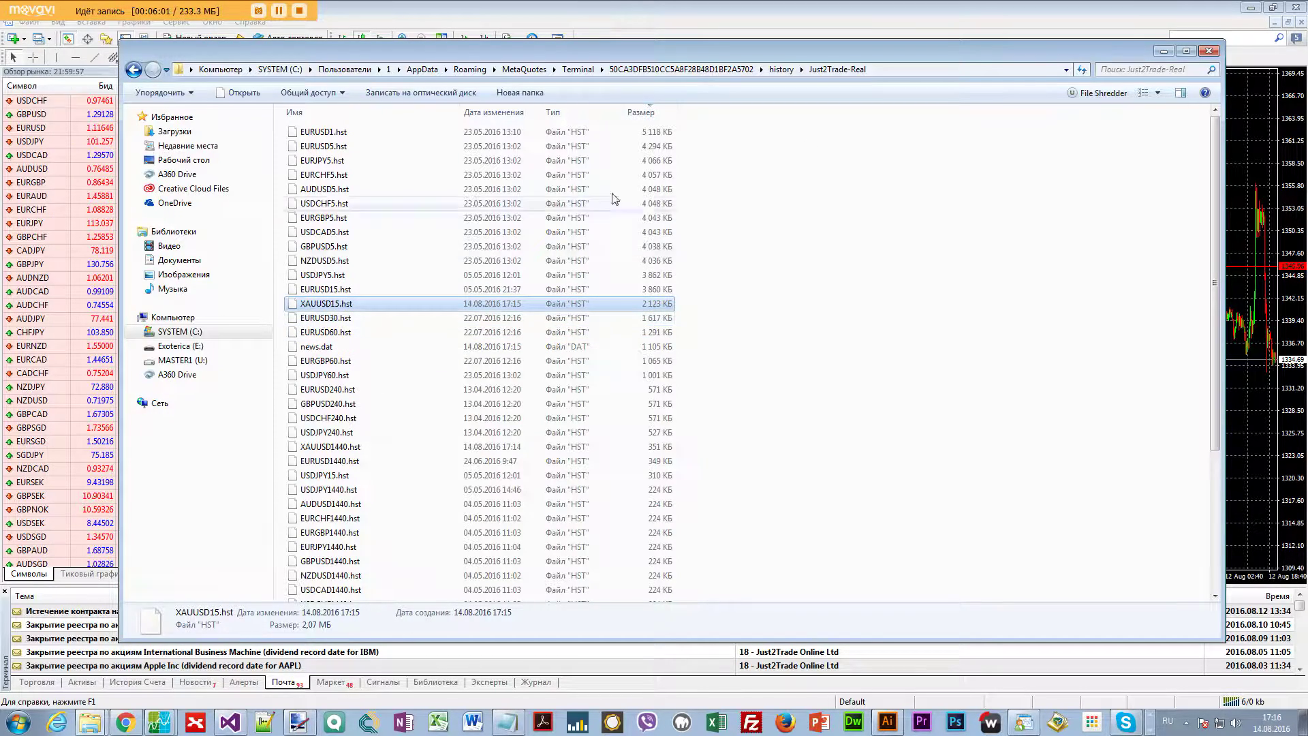
click(1208, 52)
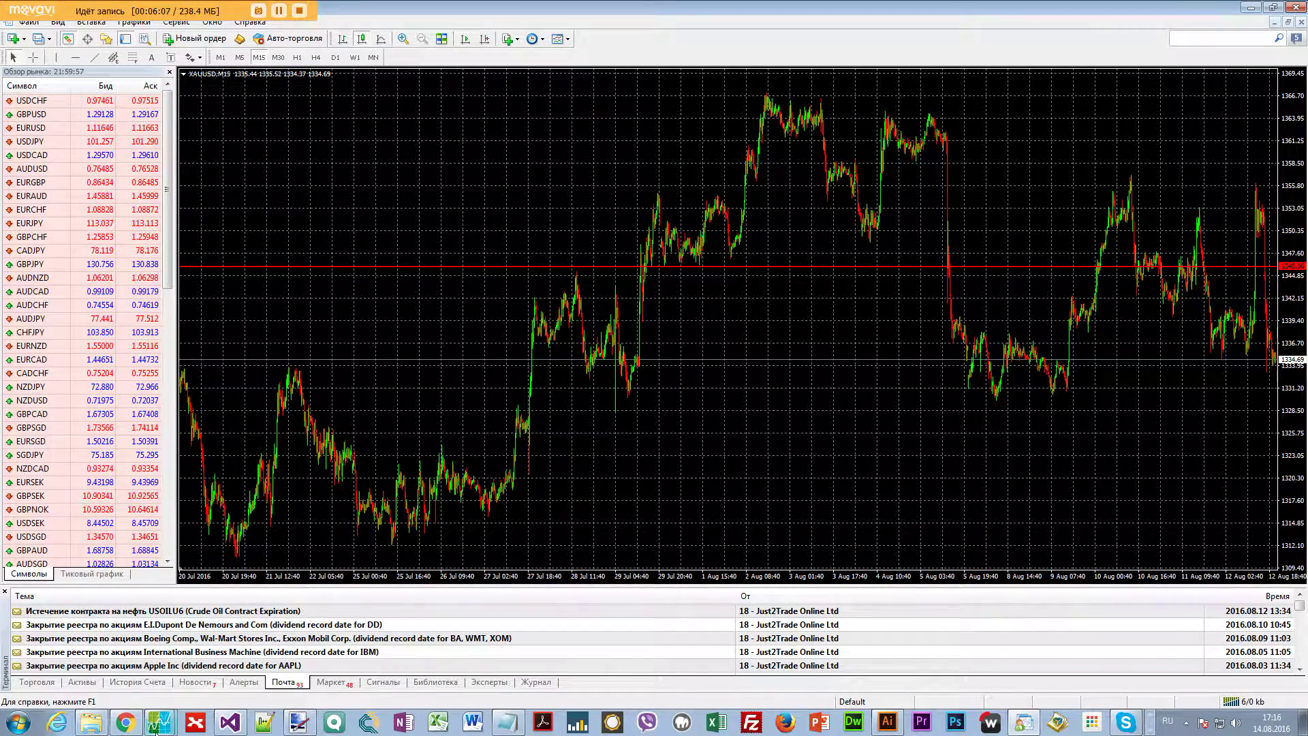
Step: Close the MetaTrader terminal and switch to Wealth-Lab Developer
click(109, 668)
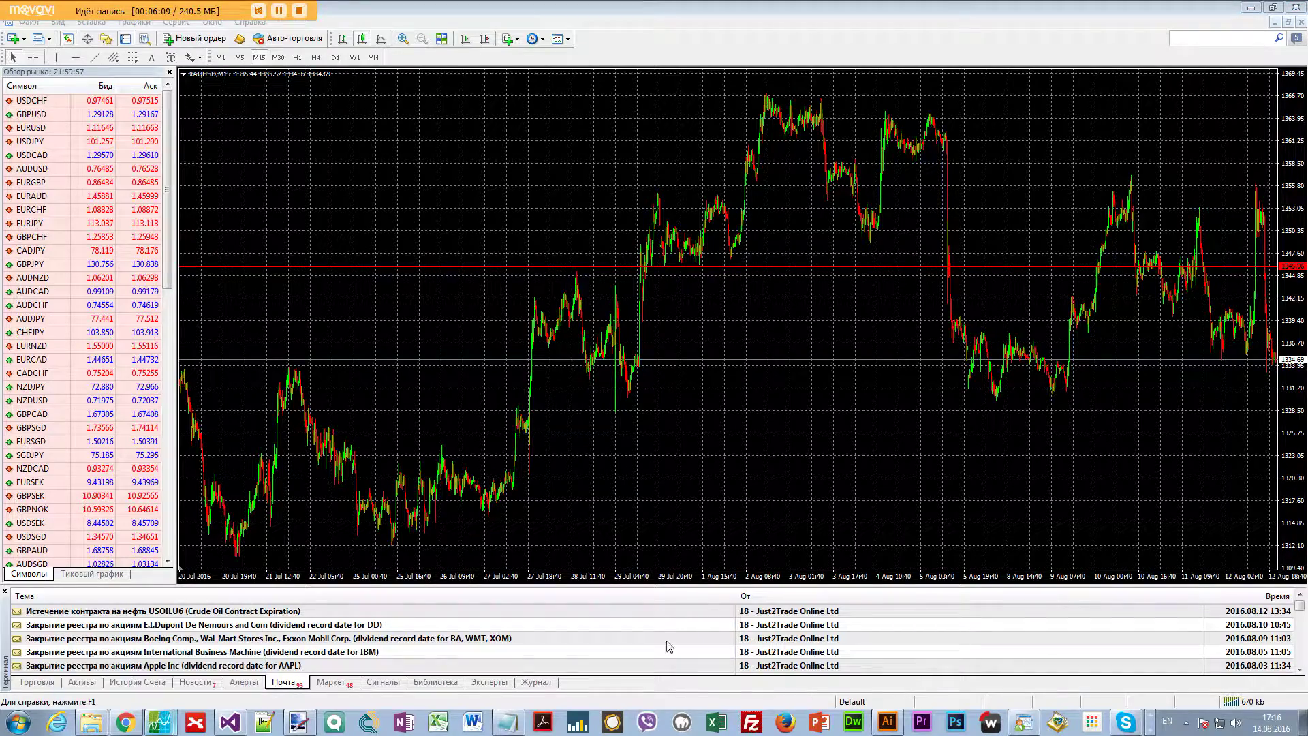
click(1294, 9)
mouse_move(159, 721)
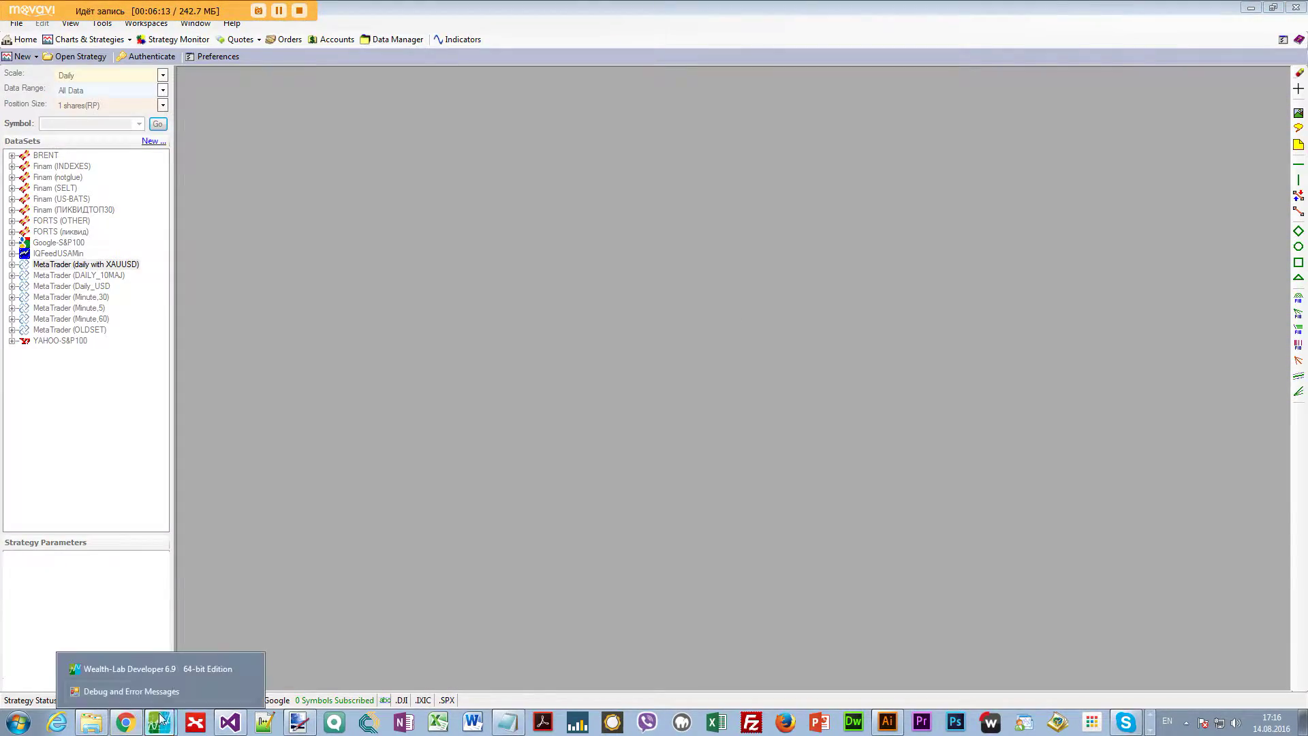
click(174, 673)
right_click(70, 409)
right_click(43, 417)
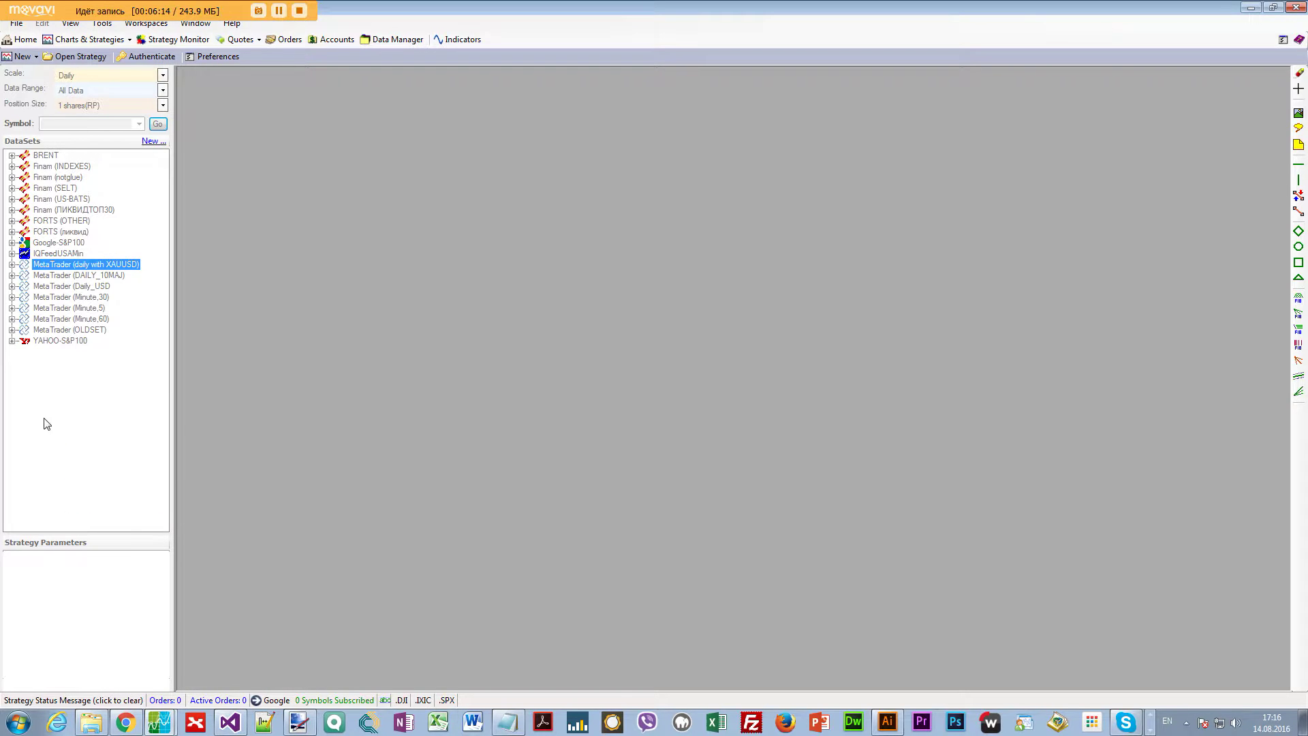
click(102, 505)
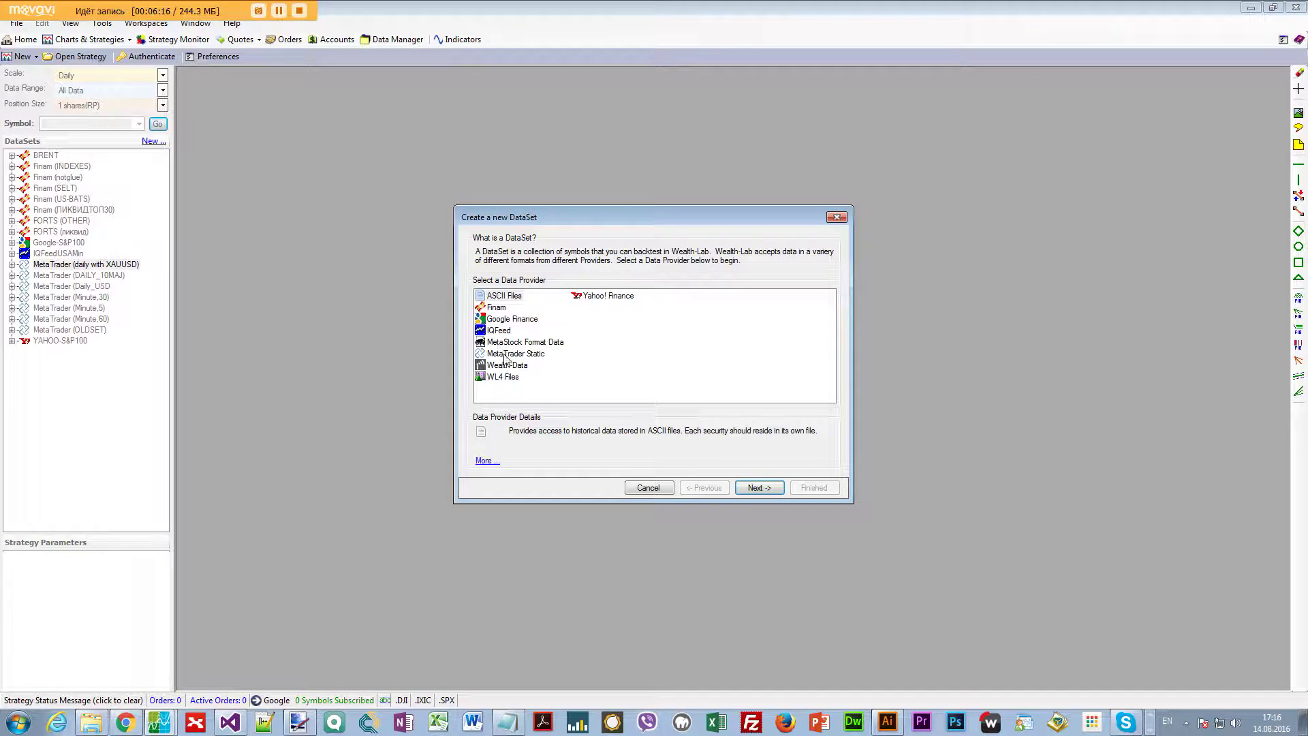
click(515, 354)
click(759, 488)
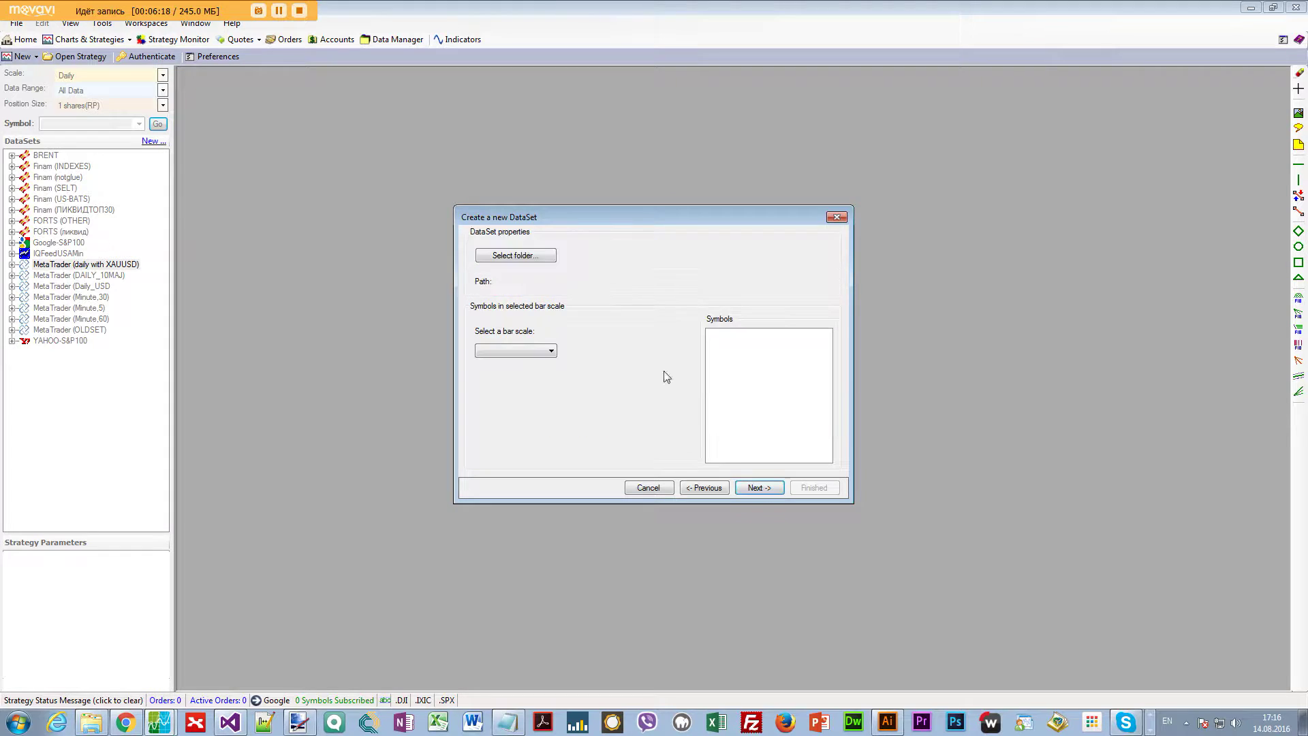
click(514, 256)
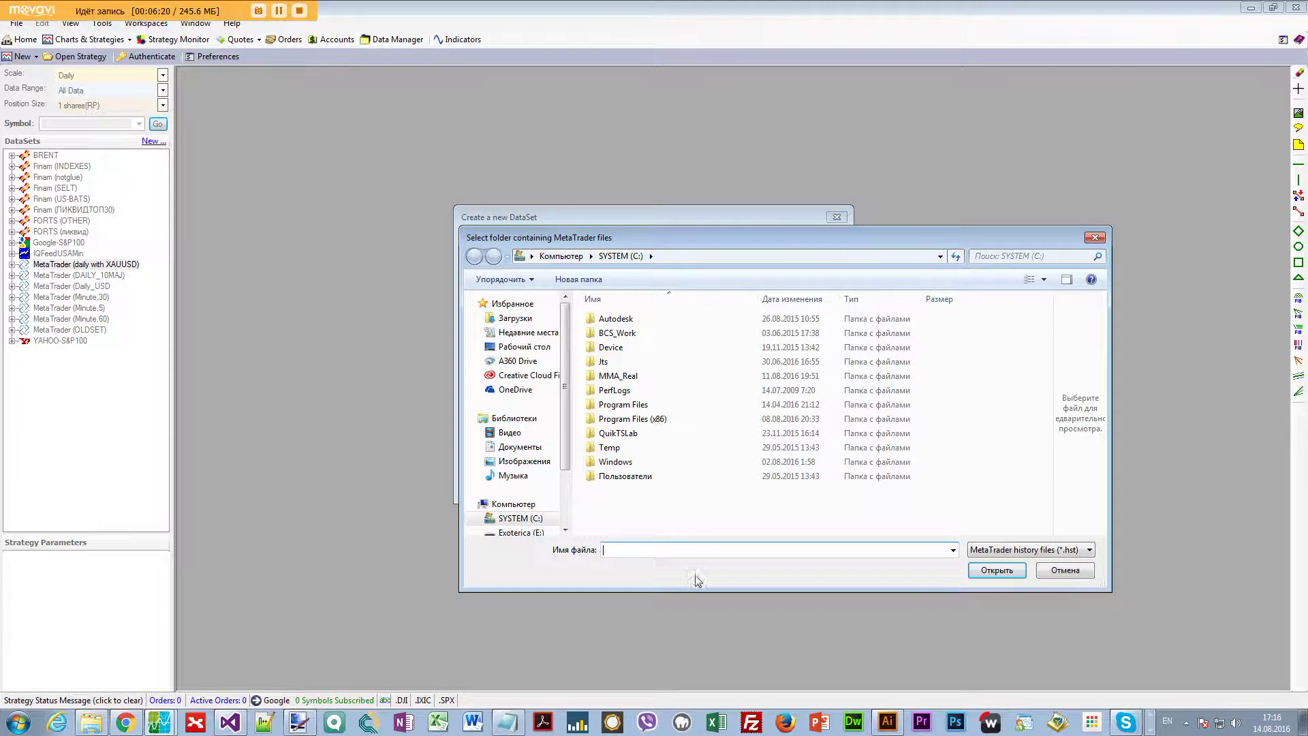
click(1095, 238)
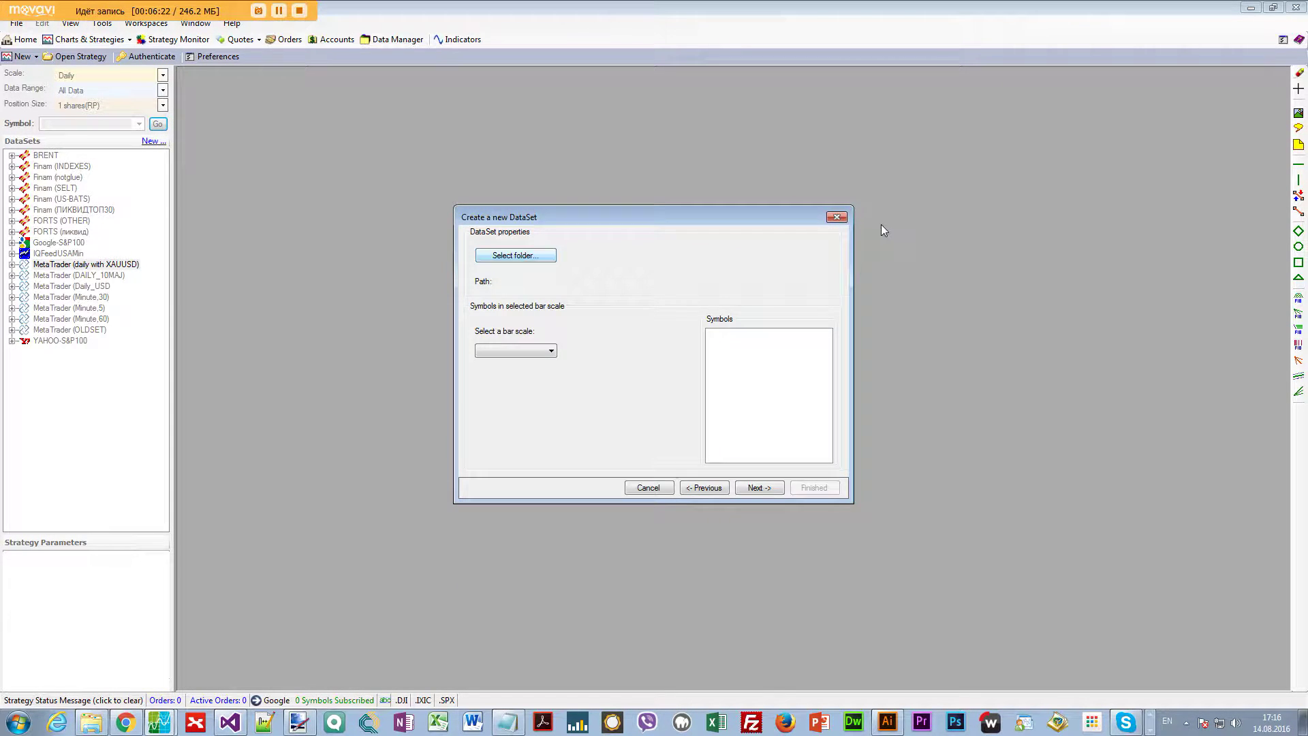
click(836, 217)
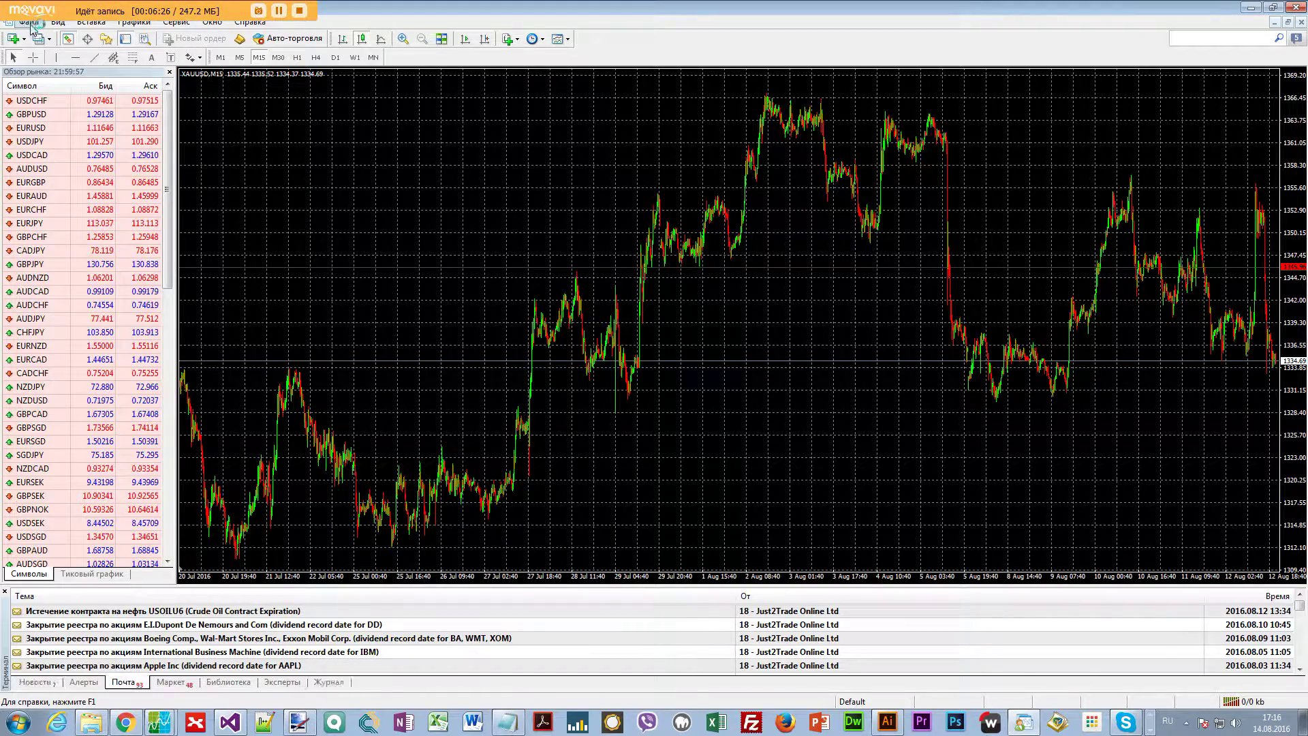
Step: Open history\Just2Trade-Real from the MetaTrader terminal's data folder and copy the folder's full path
click(30, 25)
click(82, 167)
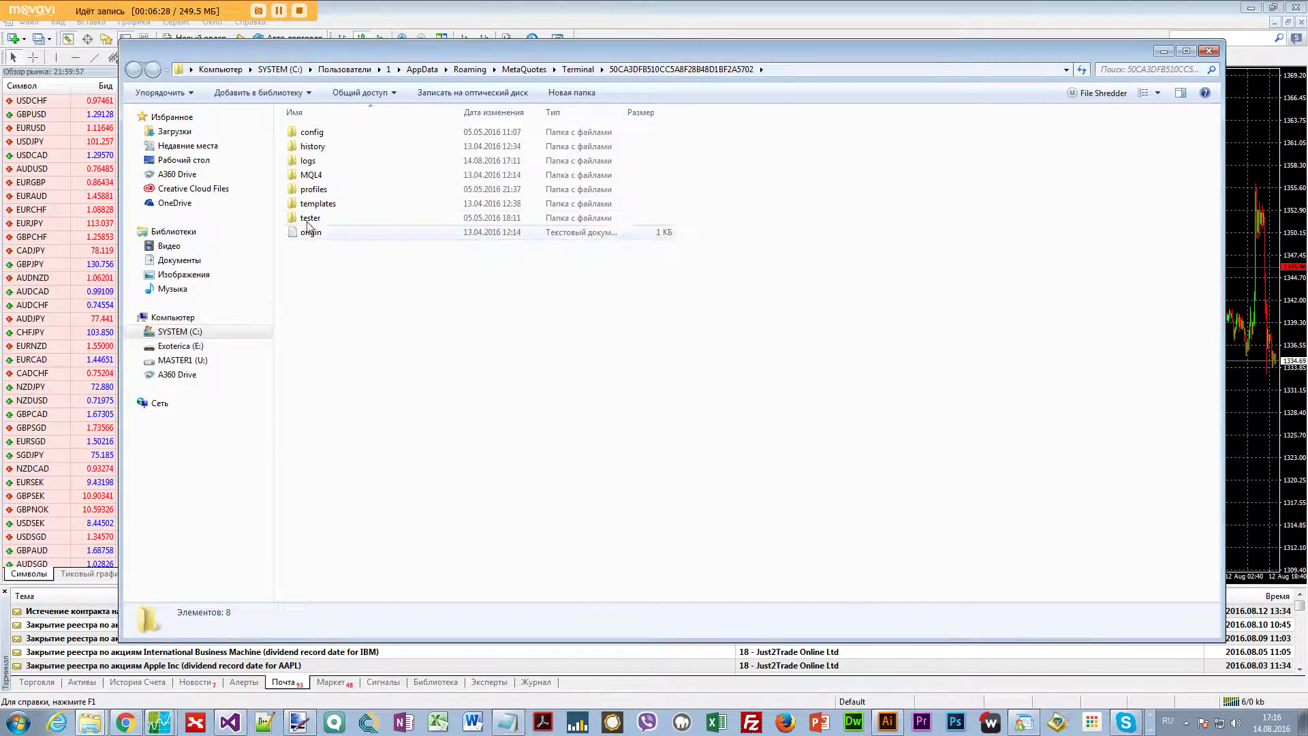
double_click(312, 146)
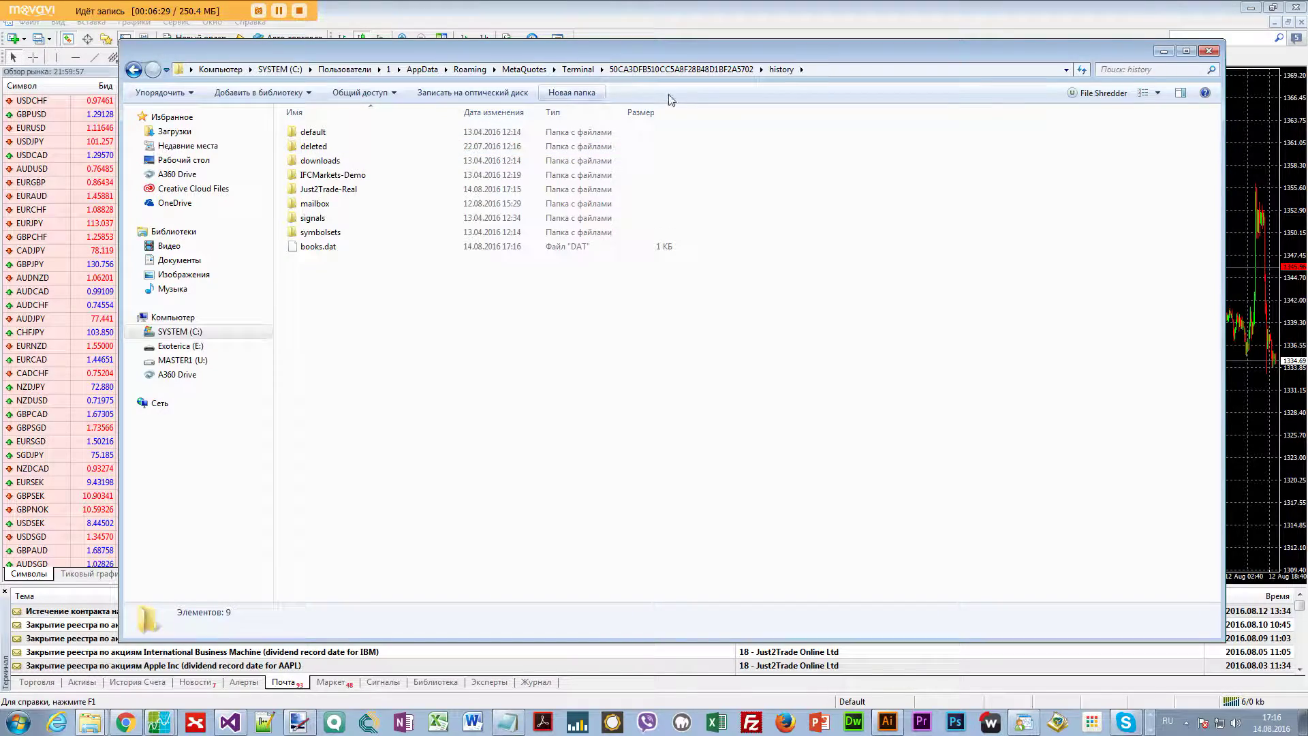
double_click(327, 189)
click(919, 70)
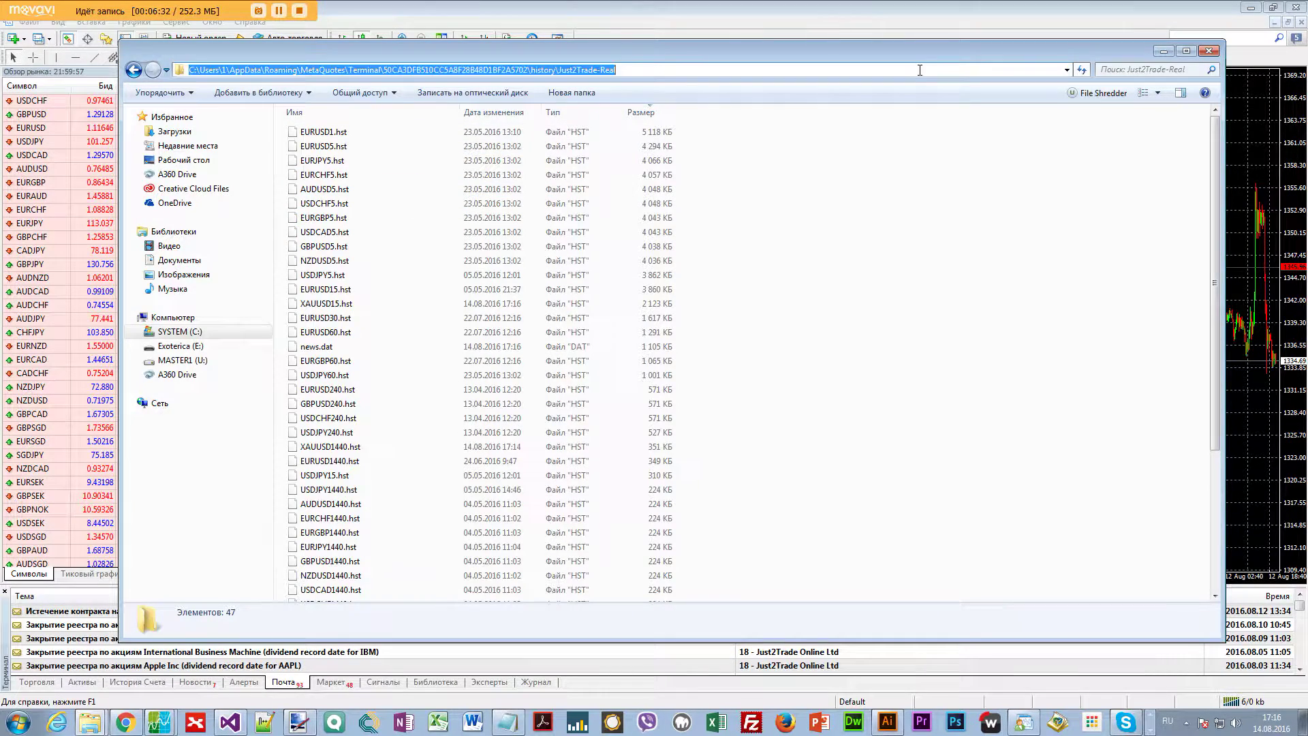
Step: Switch to Wealth-Lab Developer and start creating a new DataSet with the MetaTrader Static provider
click(159, 722)
click(148, 673)
right_click(61, 443)
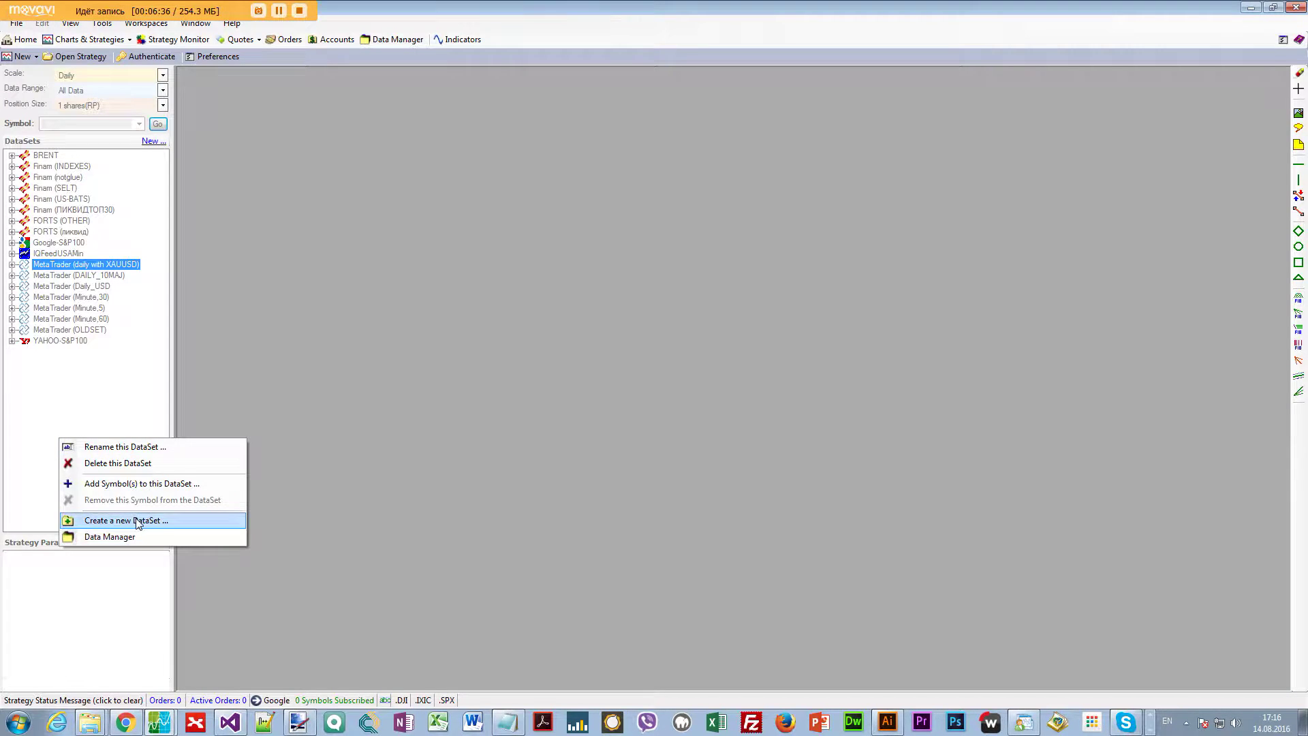
click(139, 520)
click(512, 354)
click(759, 488)
Step: Set the DataSet's source folder by going to the copied history\Just2Trade-Real path and opening EURCHF5.hst there
click(536, 256)
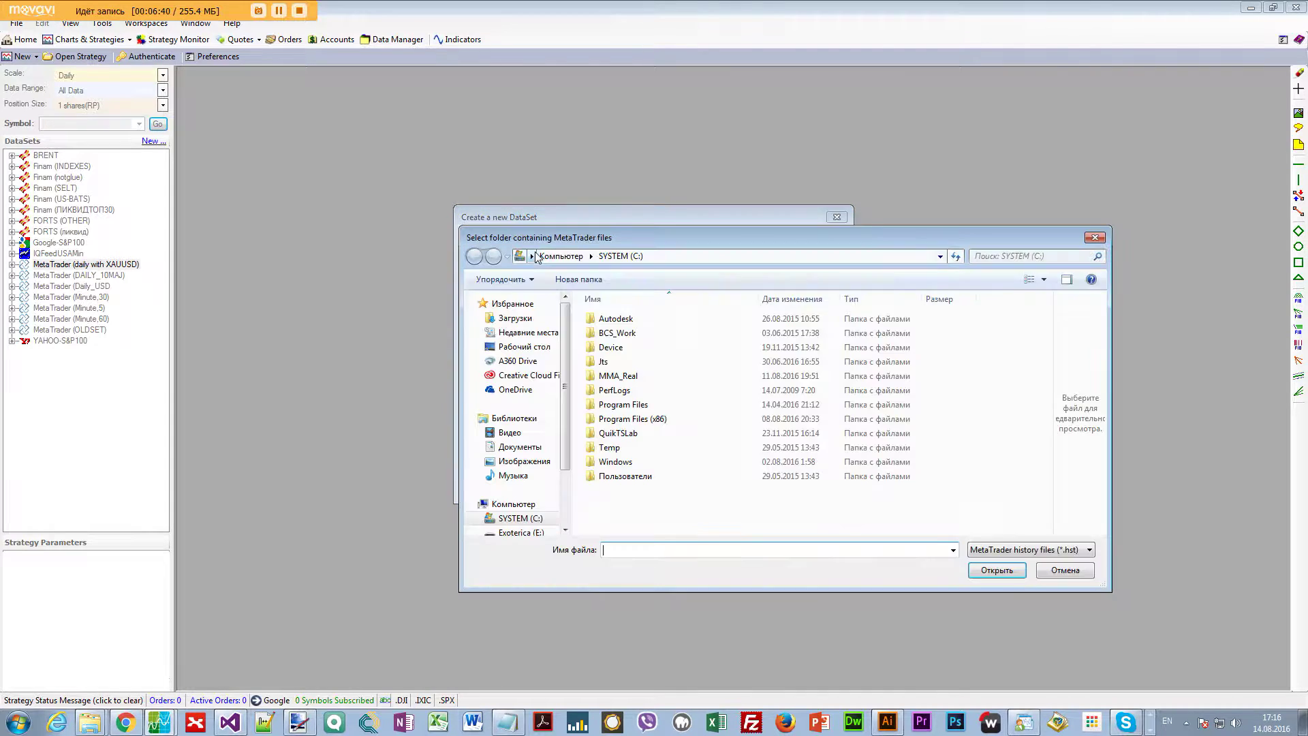
click(762, 256)
text(C:\Users\1\AppData\Roaming\MetaQuotes\Terminal\50CA3DFB510CCA8F28B48D1BF2A5702\history\Just2Trade-Real)
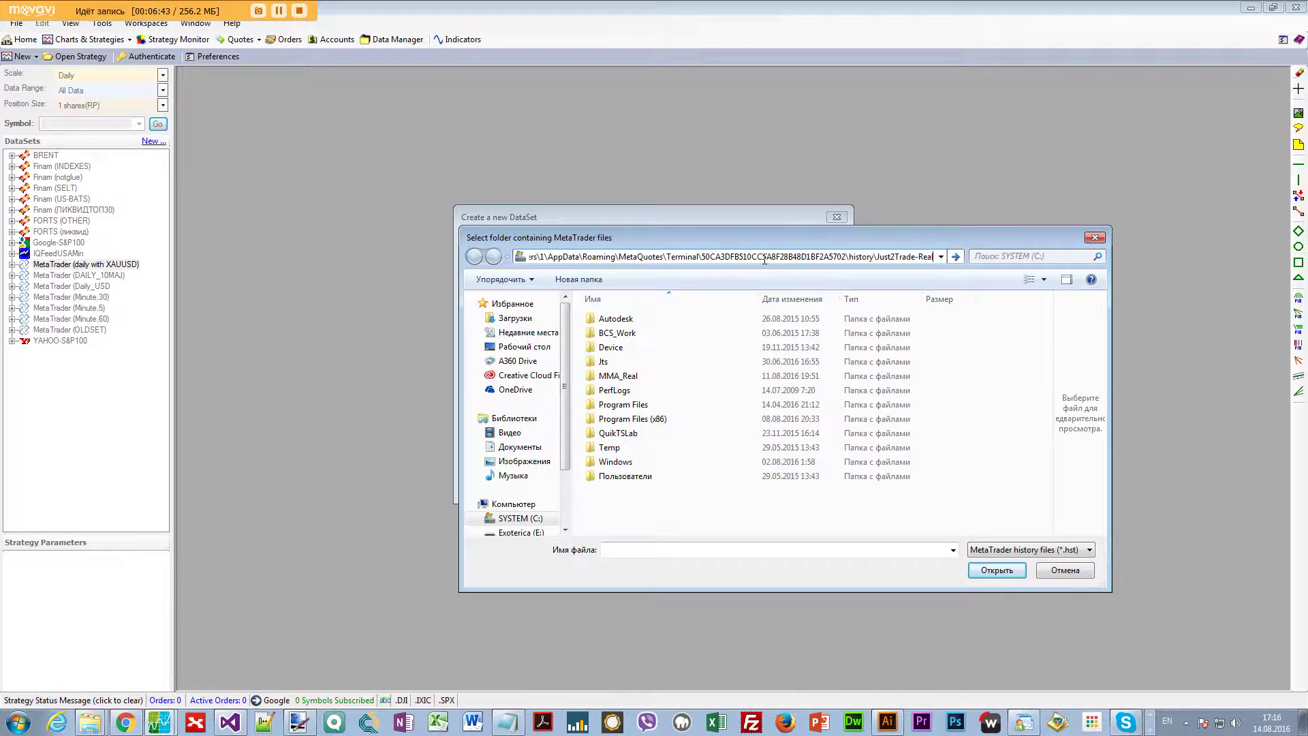
click(998, 570)
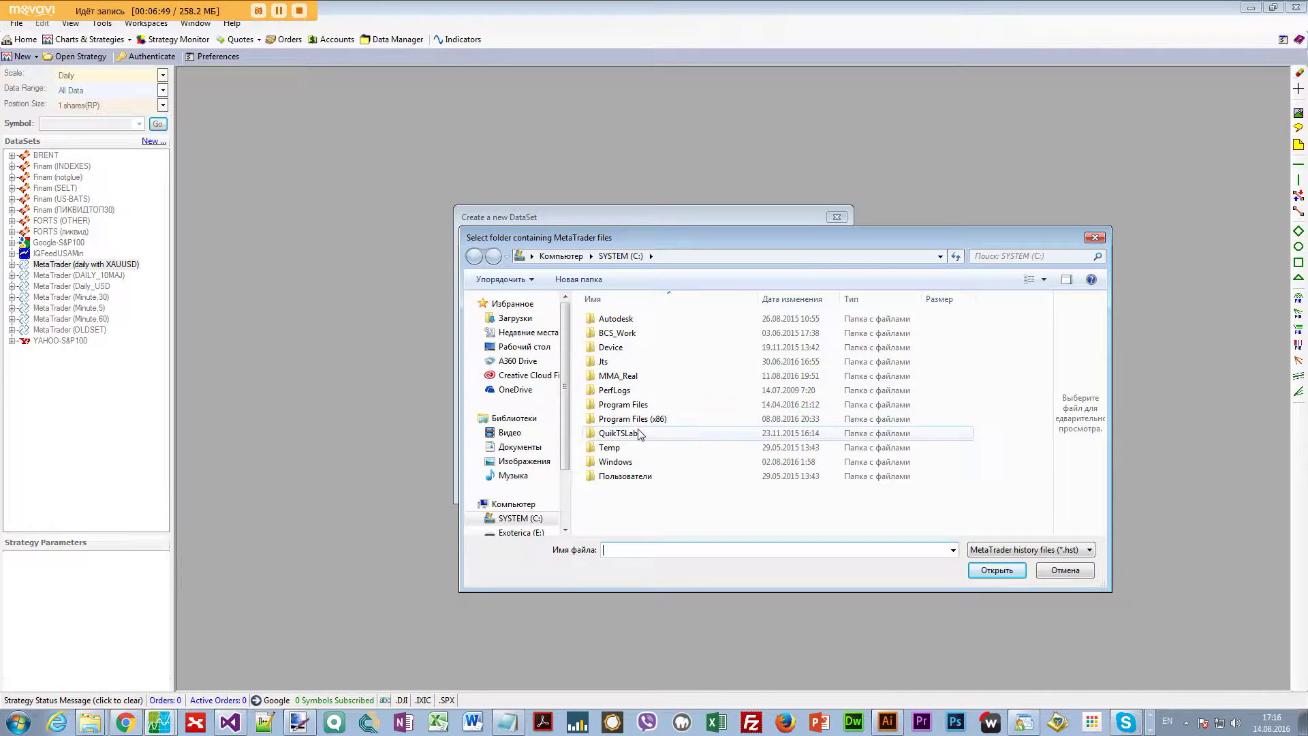
click(700, 258)
key(ctrl+v)
key(Return)
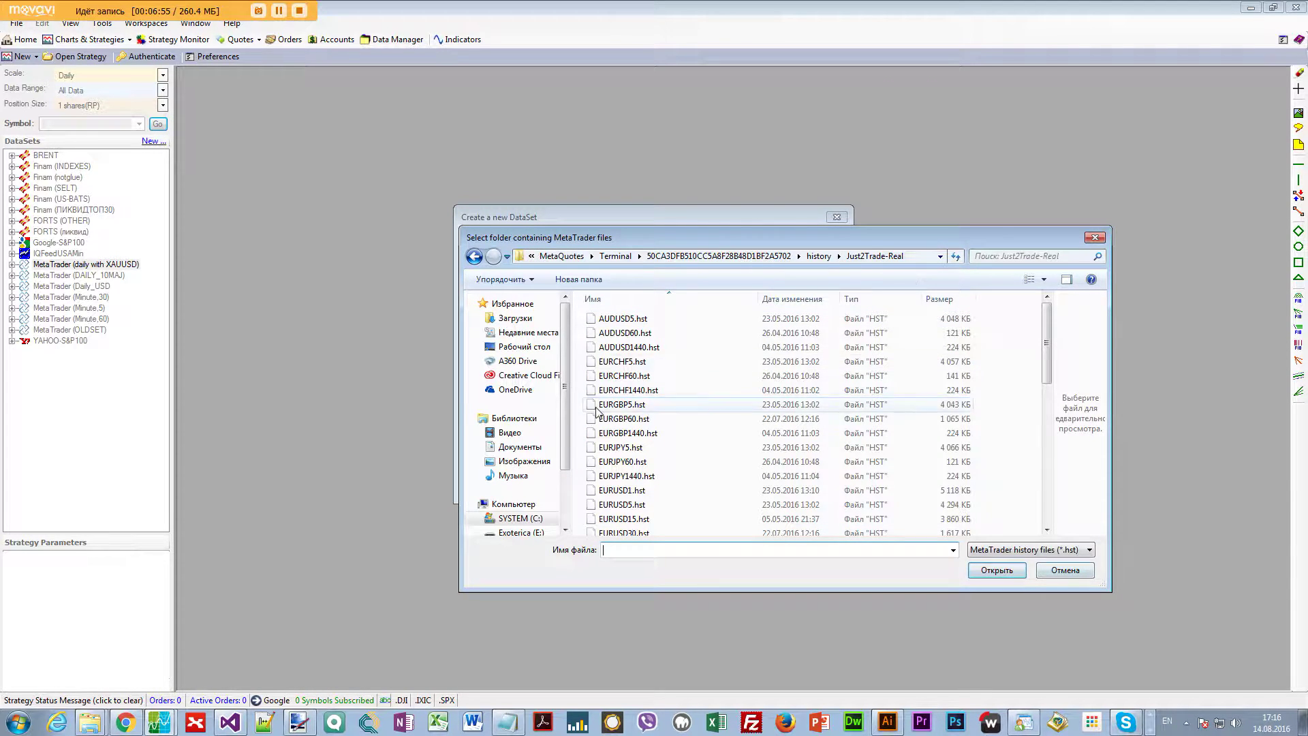
click(624, 362)
click(997, 570)
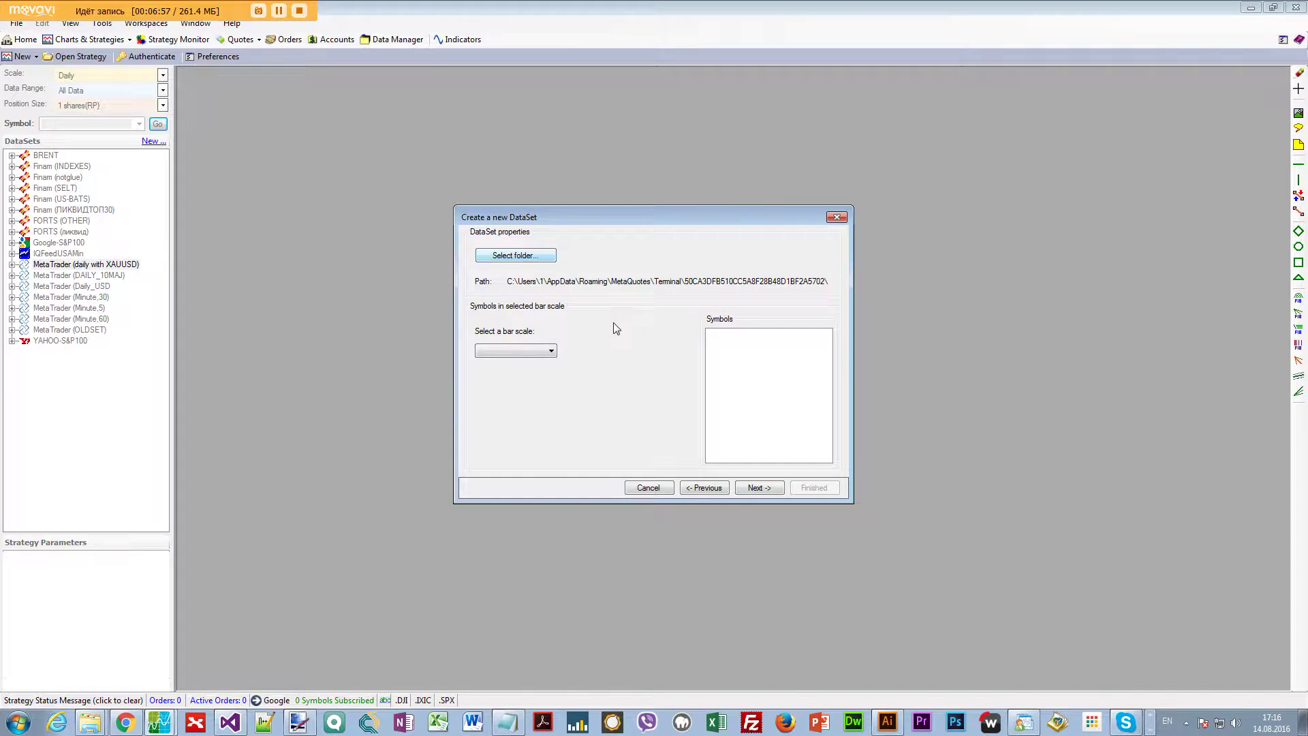
Step: Set the DataSet's bar scale to Daily, go through its symbols from XAUUSD up to AUDUSD, and continue to naming
click(516, 351)
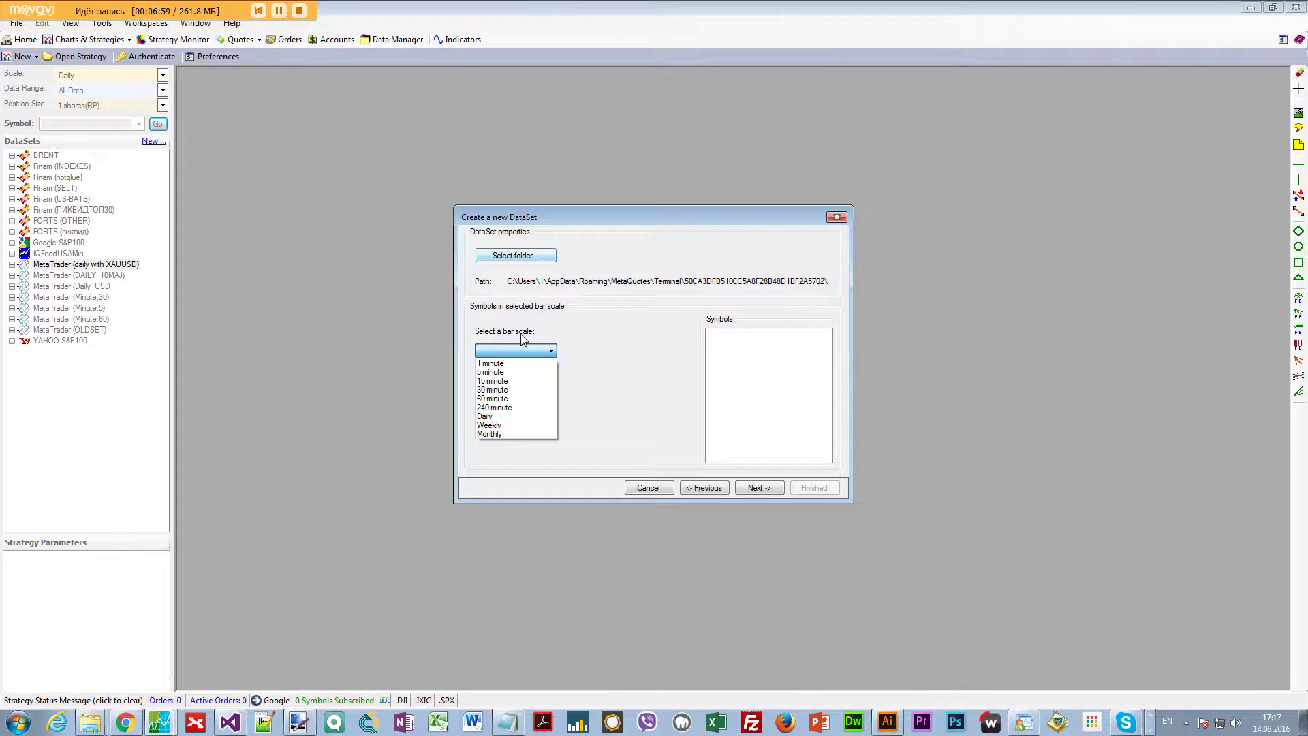
click(489, 416)
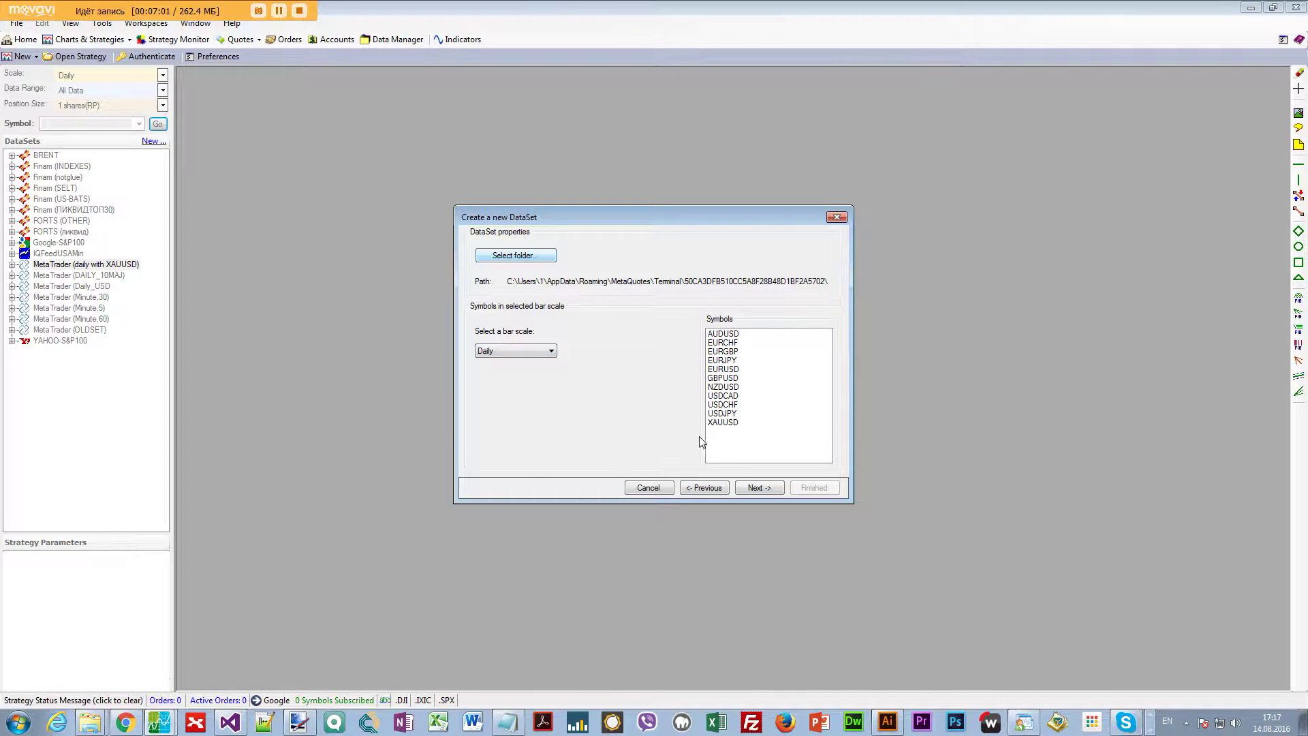
click(724, 422)
key(Up)
key(Up)
key(Up)
key(Up)
key(Up)
key(Up)
key(Up)
key(Up)
key(Up)
key(Up)
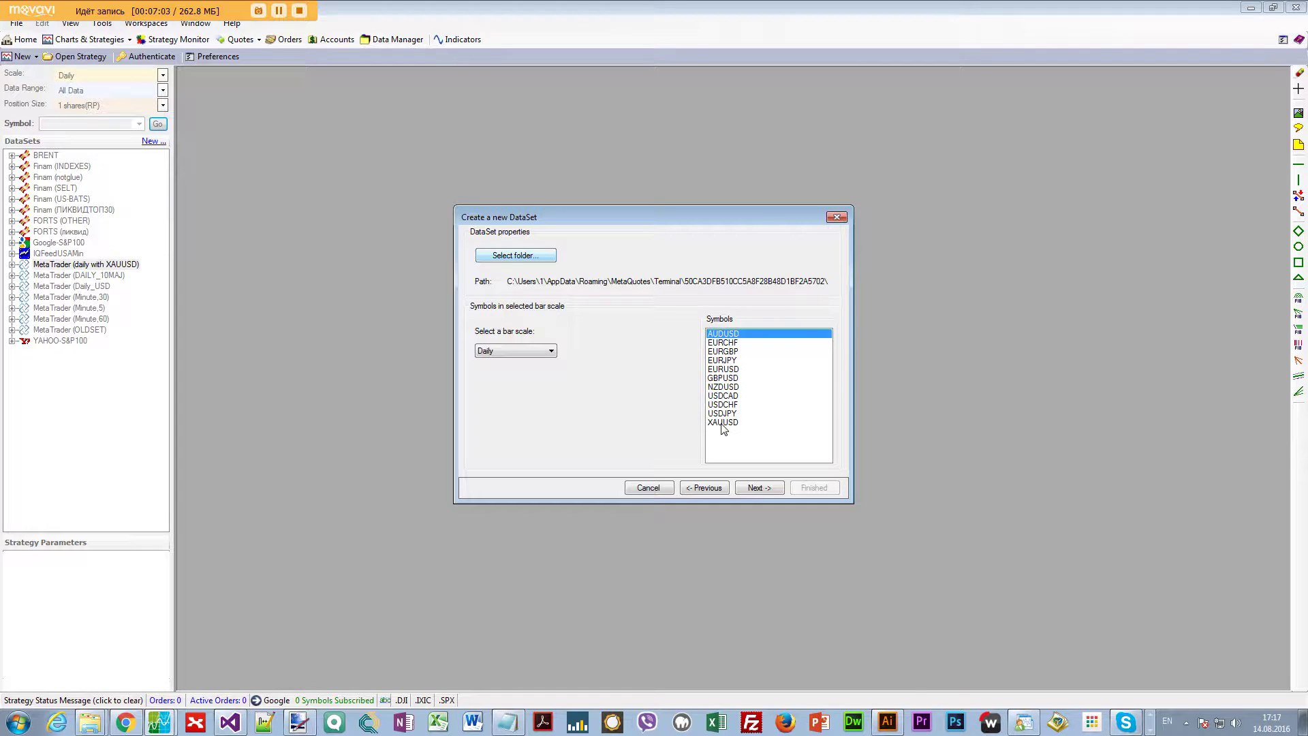
click(745, 491)
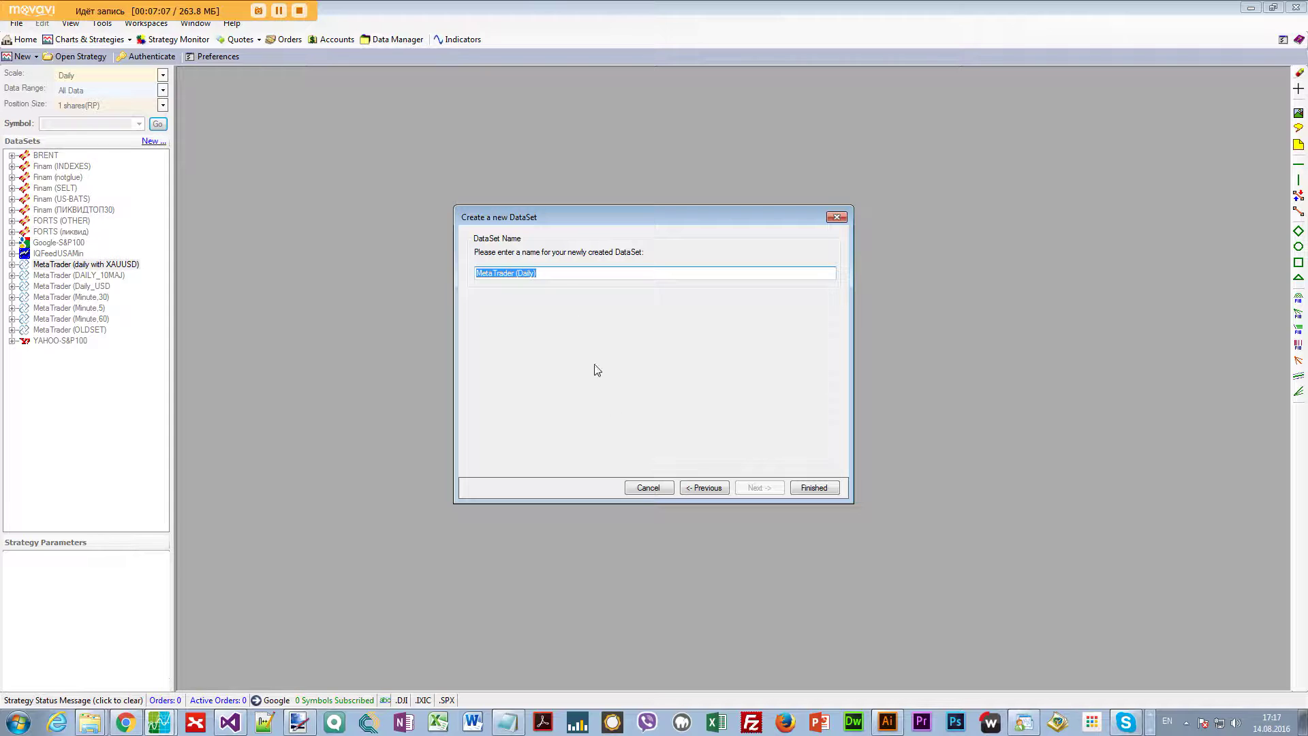
Step: Name the DataSet "MetaTrader (DailyNEW)" and finish creating it
click(532, 274)
key(Delete)
key(Delete)
click(813, 488)
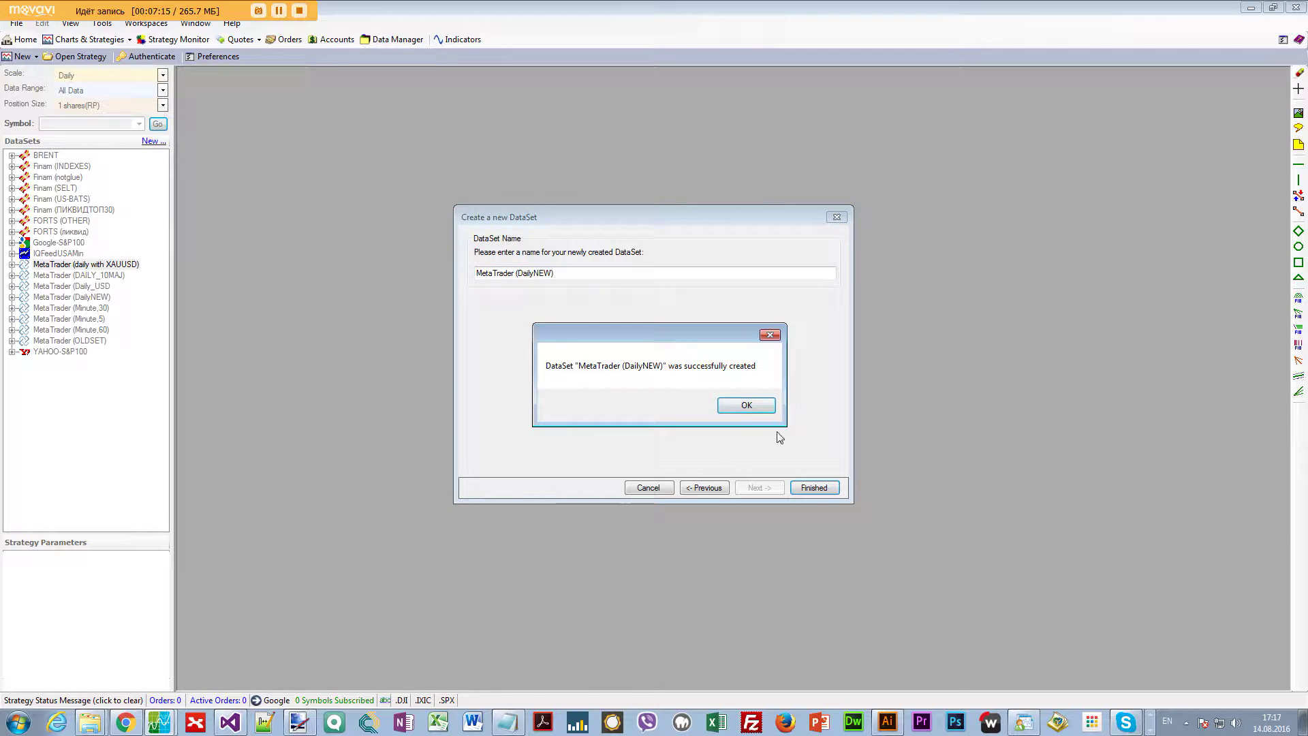
click(753, 403)
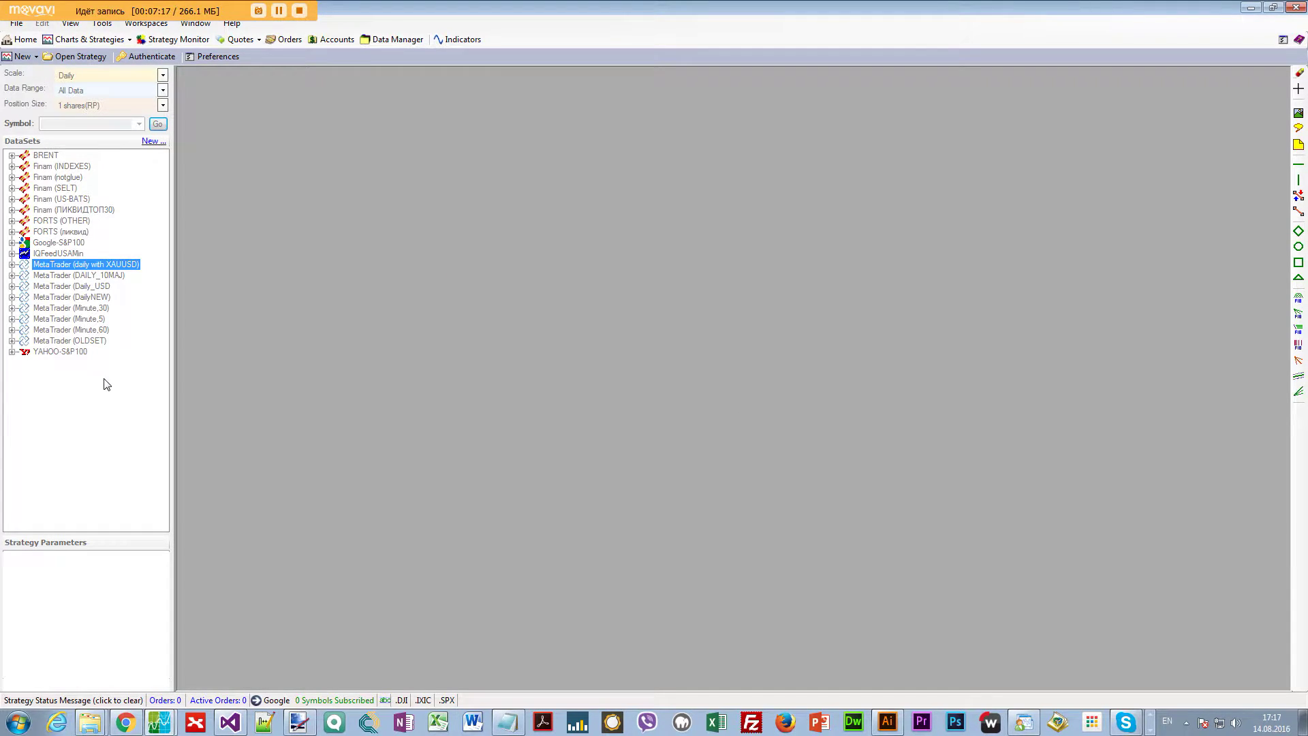
Step: Expand the MetaTrader (DailyNEW) DataSet, open the XAUUSD daily chart, and reposition the chart window
double_click(87, 297)
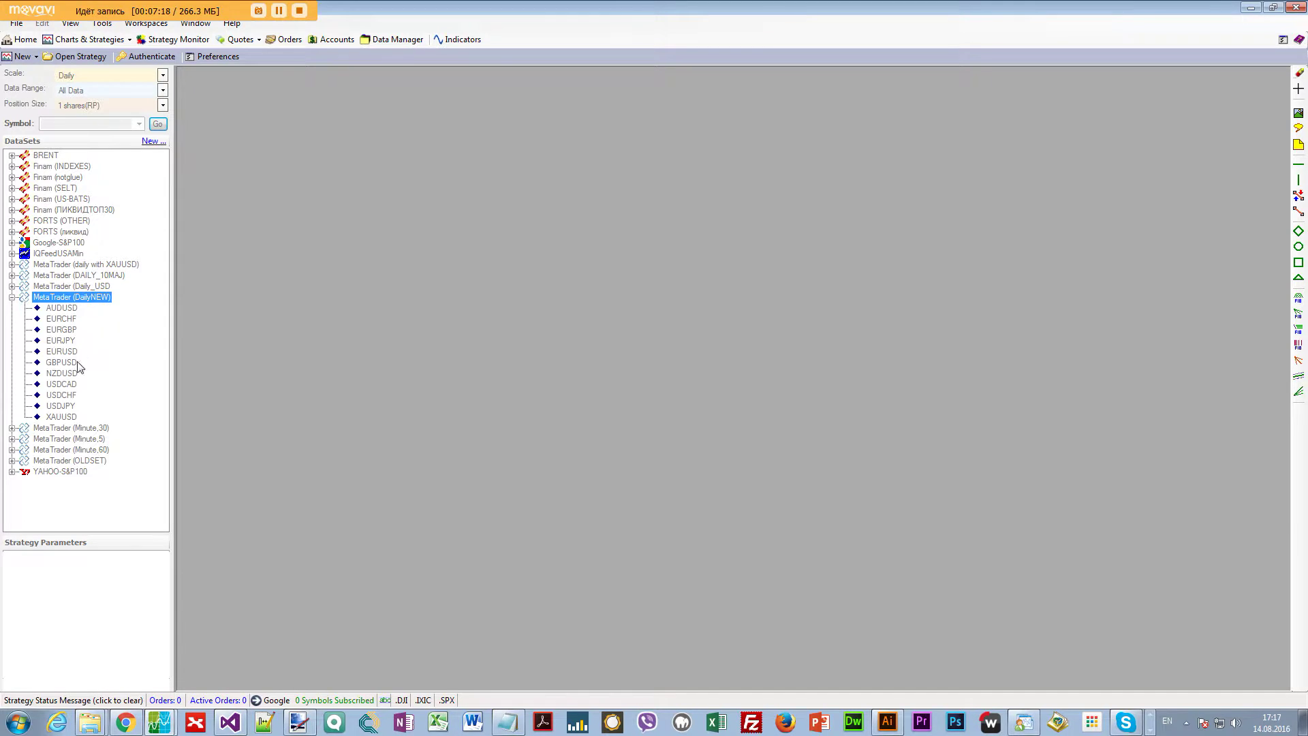
double_click(60, 417)
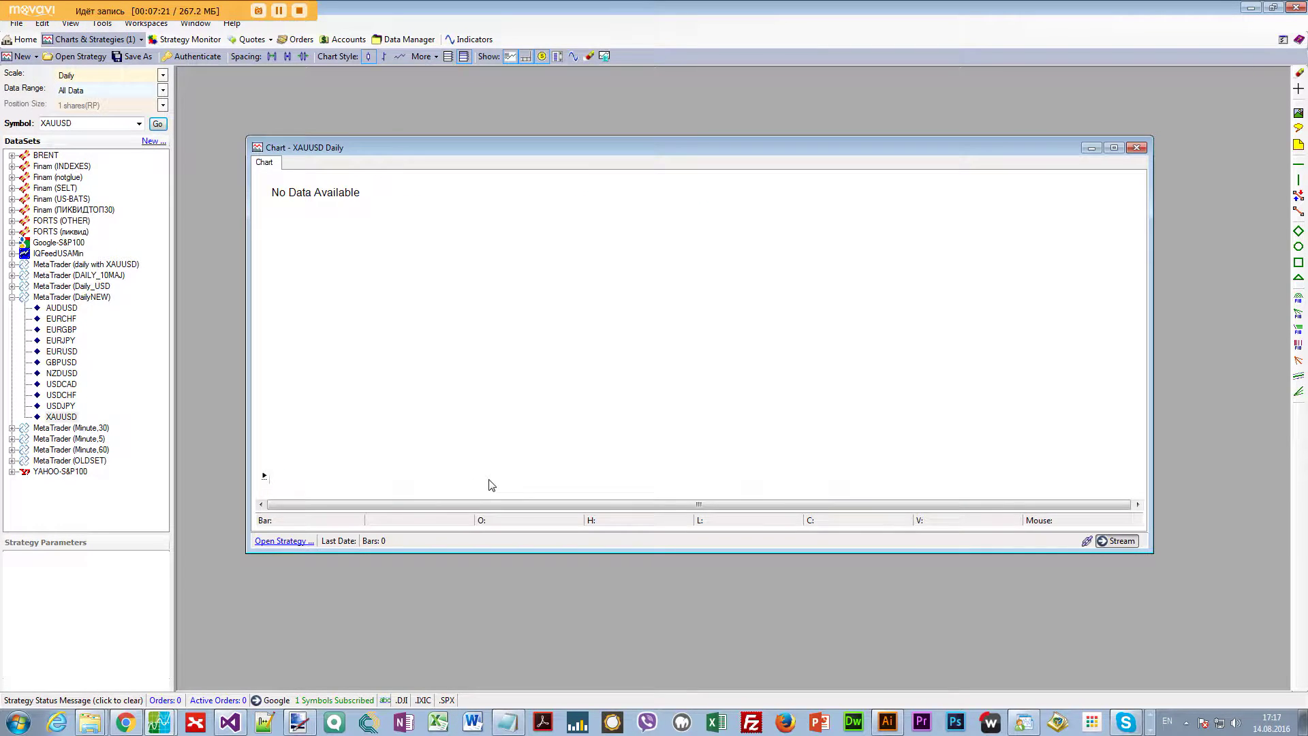
drag(587, 153, 572, 126)
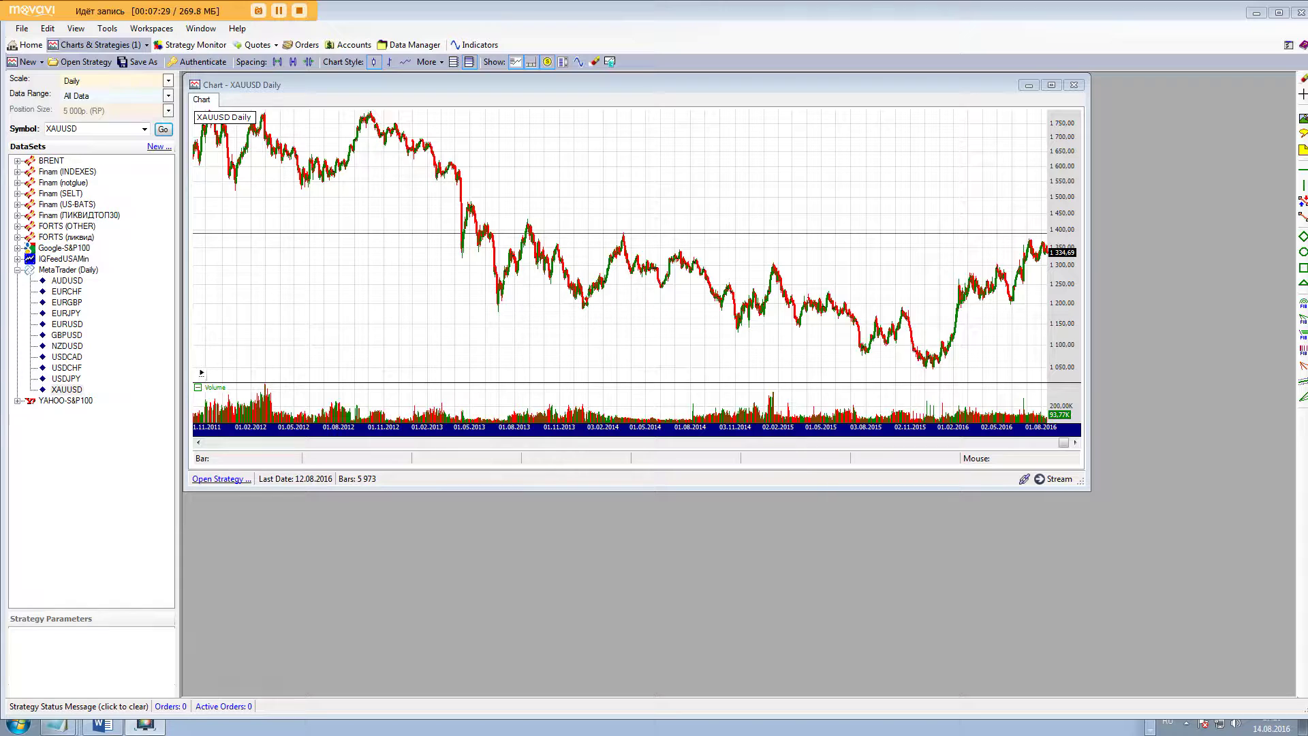
Step: Maximize the XAUUSD daily chart window and zoom in on its most recent bars to check the last one
click(1051, 86)
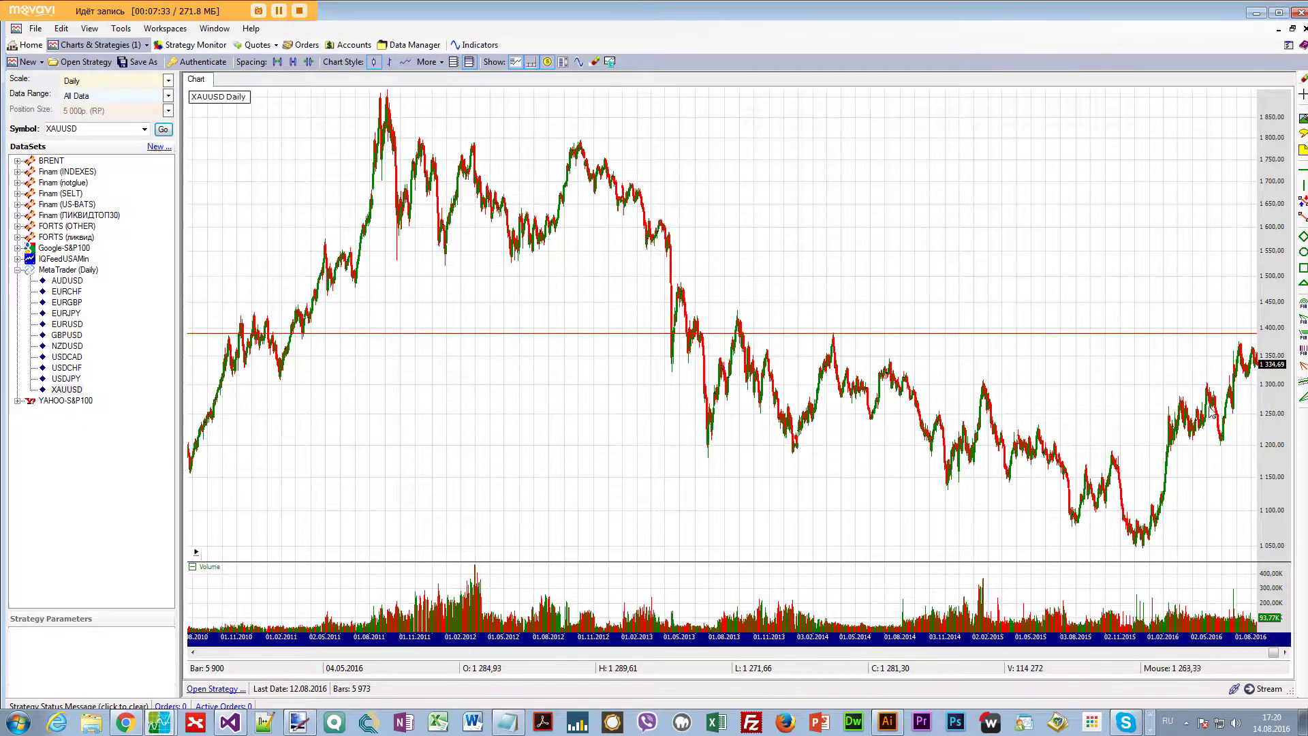
scroll(1211, 413, up, 10)
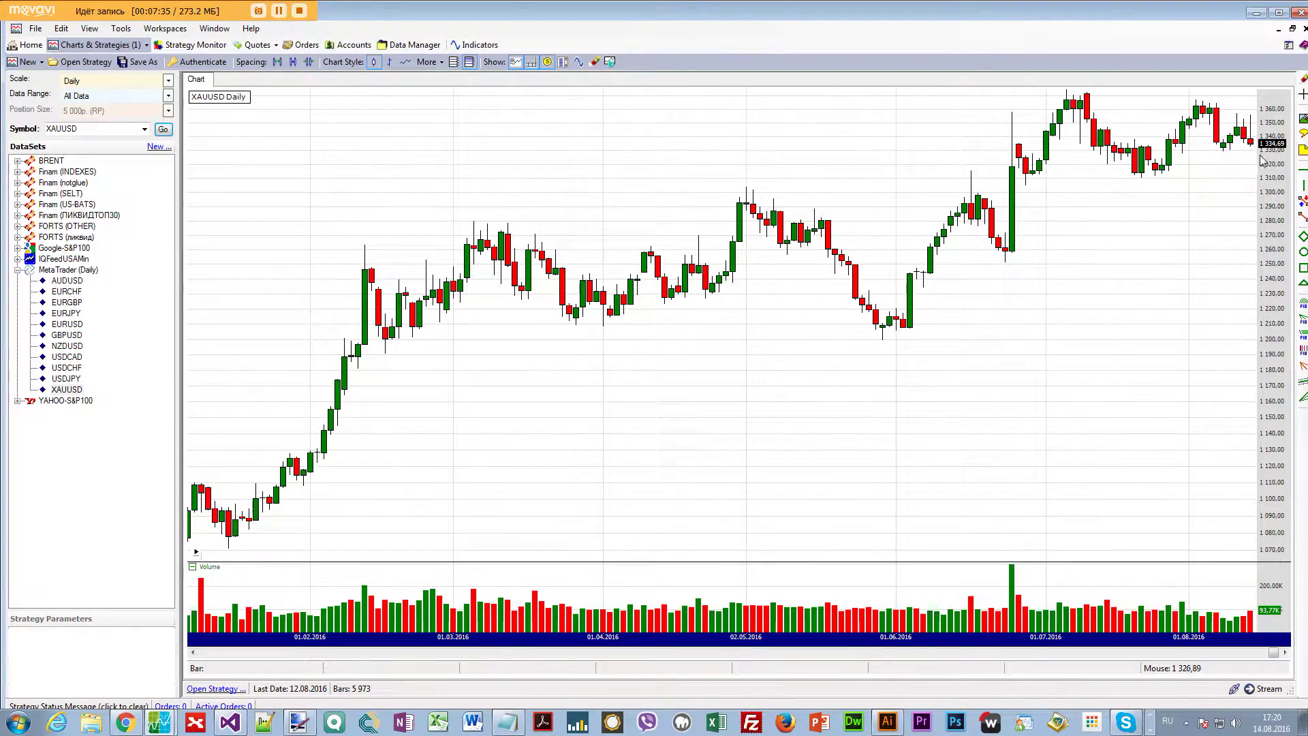
mouse_move(1253, 147)
mouse_move(1273, 652)
mouse_down()
mouse_move(247, 653)
mouse_move(1273, 652)
mouse_up()
Step: Chart AUDUSD from the MetaTrader (Daily) DataSet to check its last bar's date, and switch to MetaTrader 4
click(66, 281)
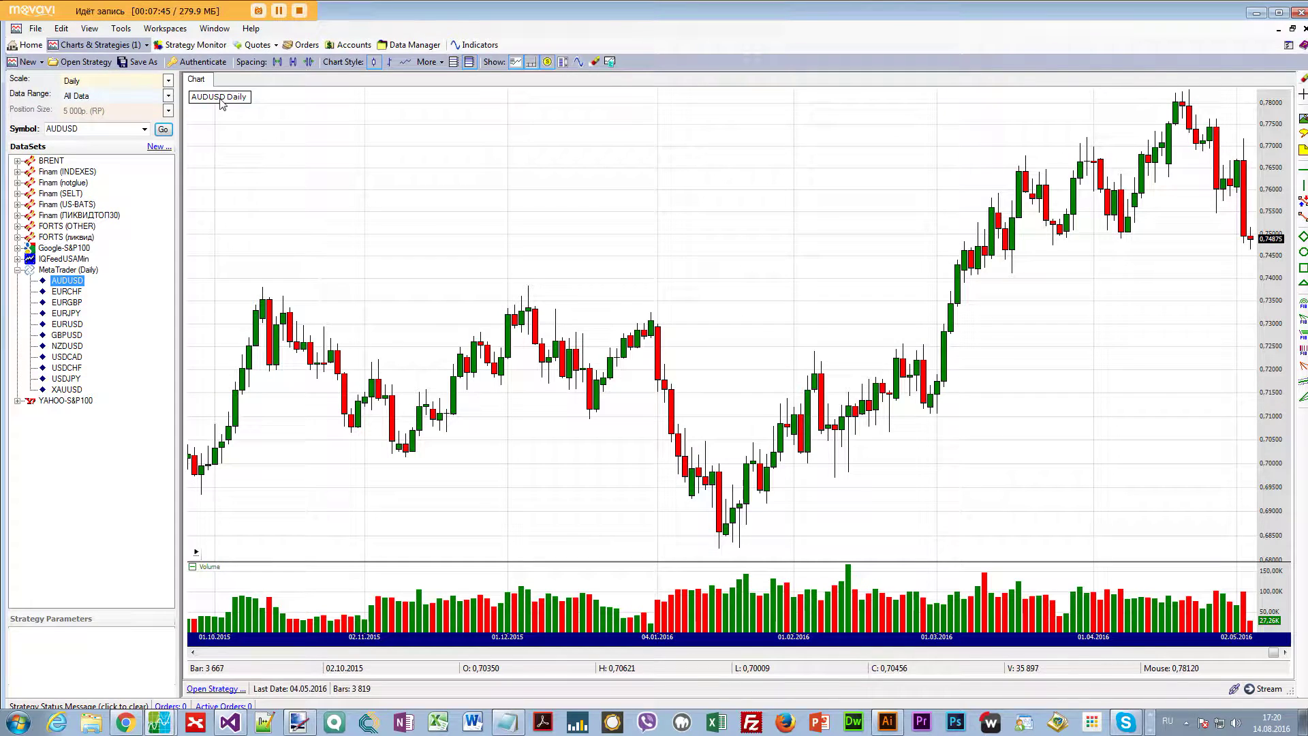
mouse_move(1256, 245)
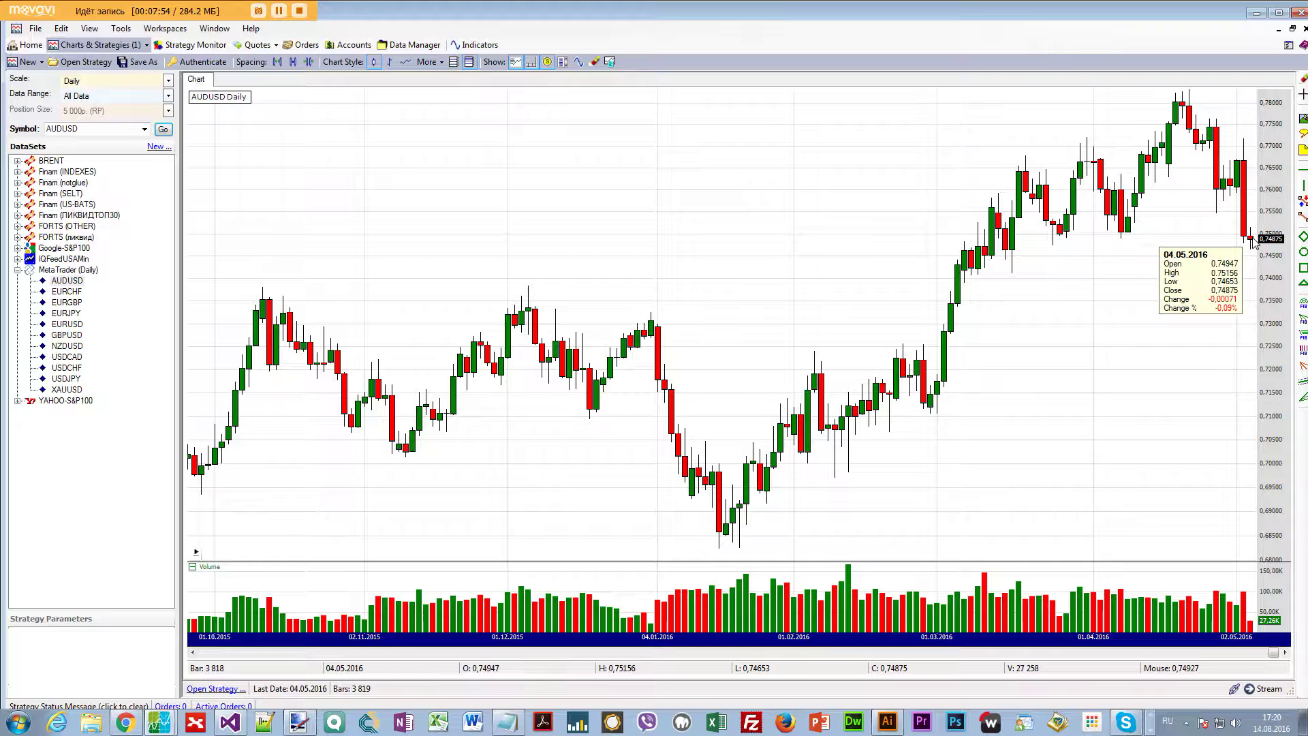
click(1024, 724)
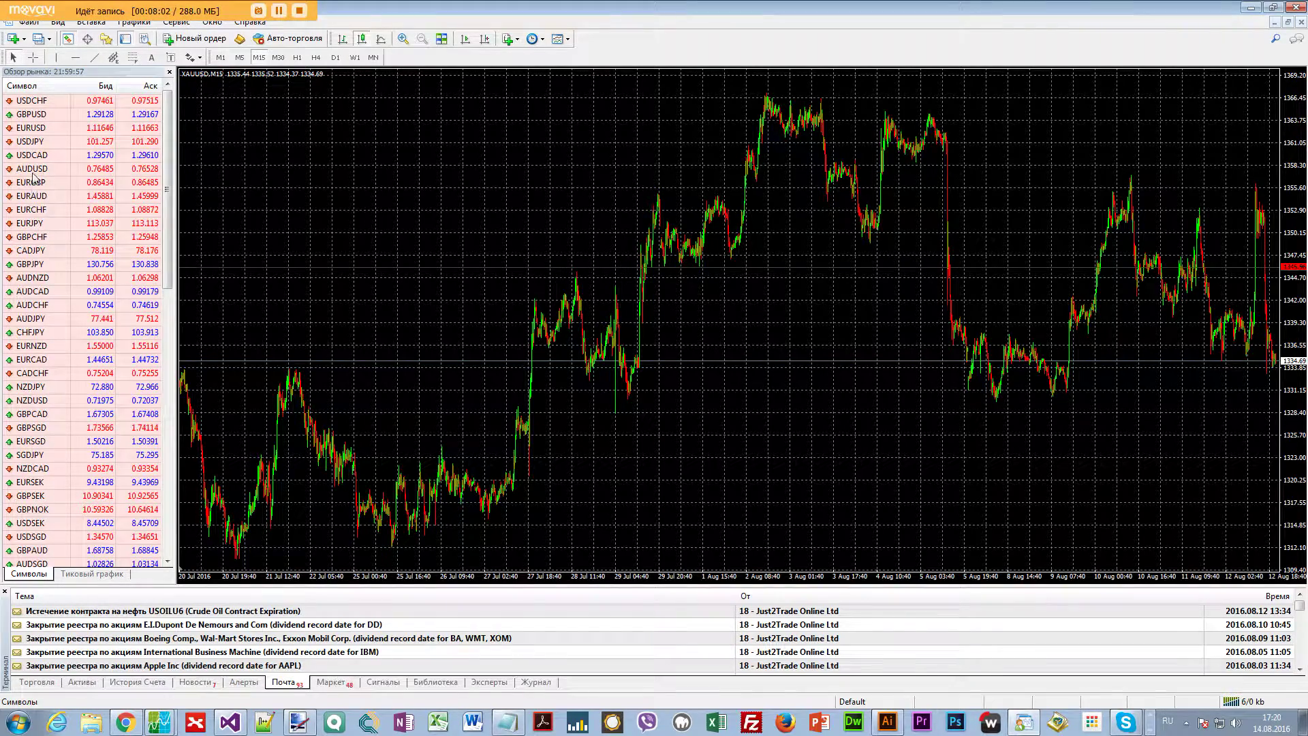
click(34, 173)
double_click(34, 170)
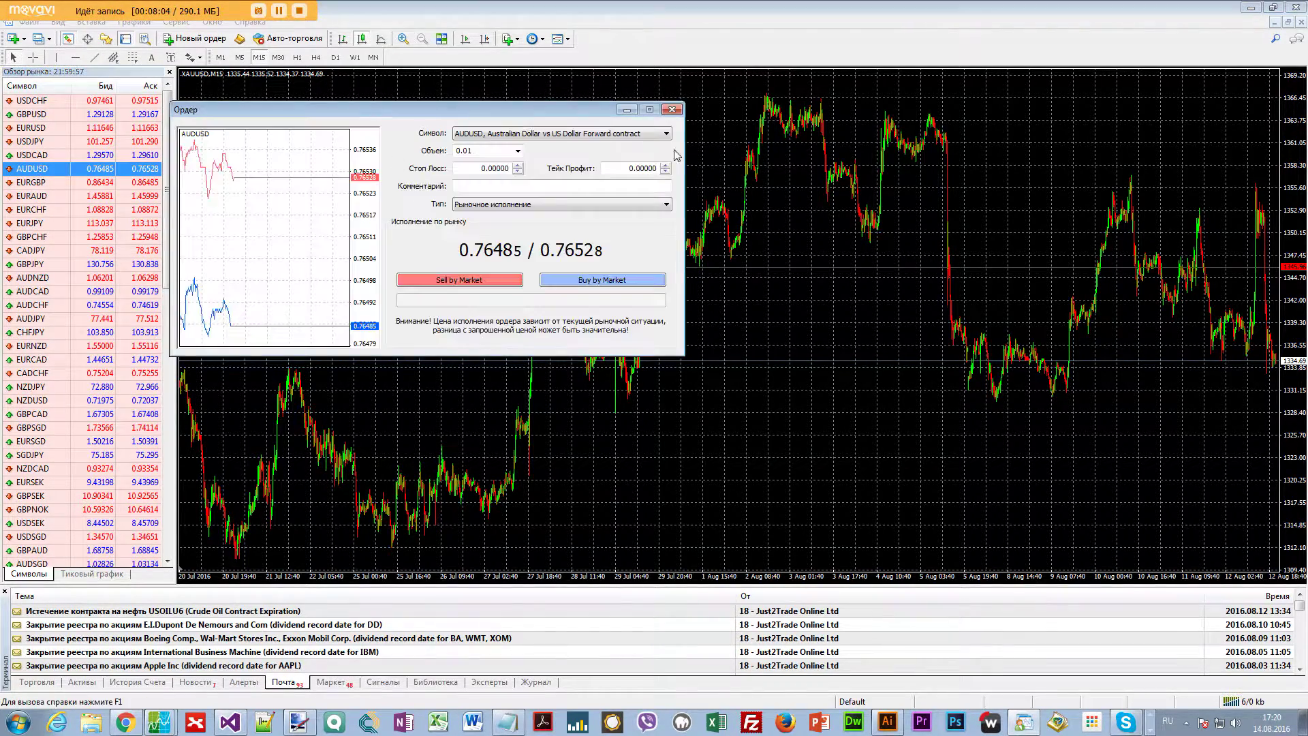
click(677, 106)
right_click(43, 170)
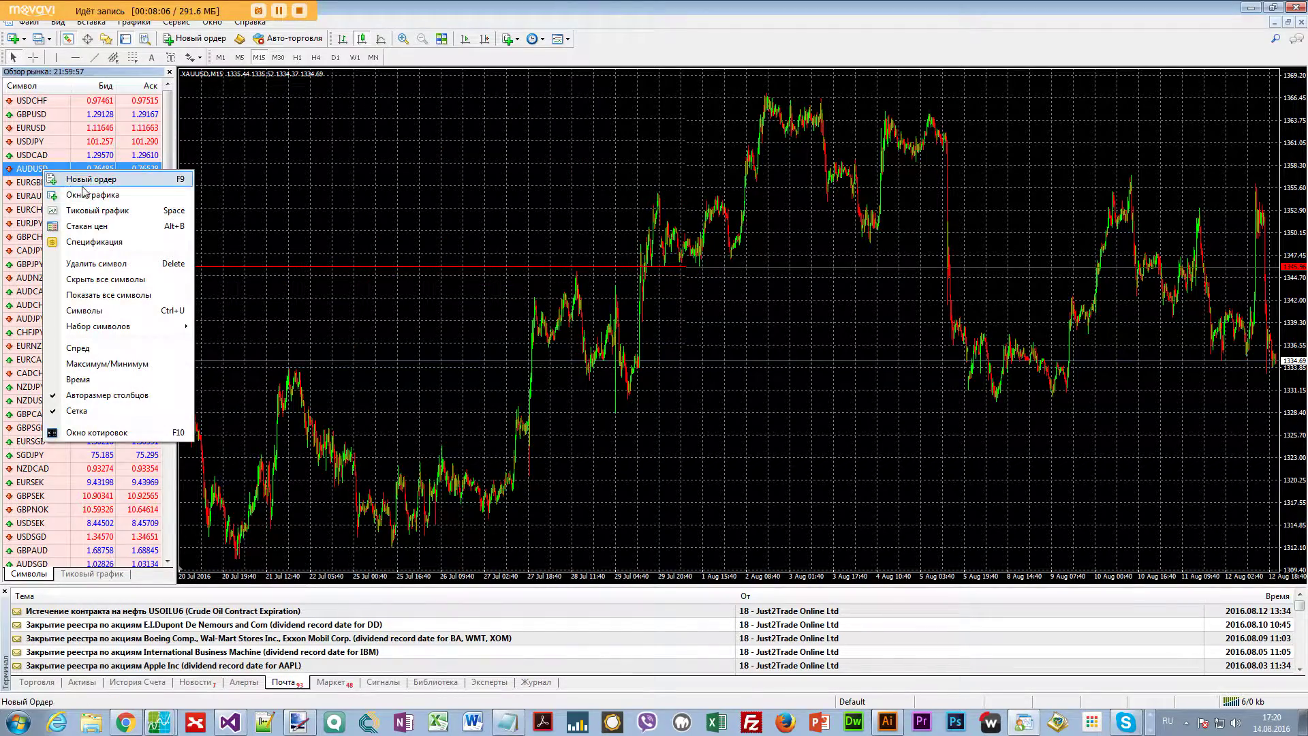
Step: Open a new AUDUSD chart in MetaTrader 4 and go back through its hourly history
click(29, 22)
click(28, 21)
click(29, 22)
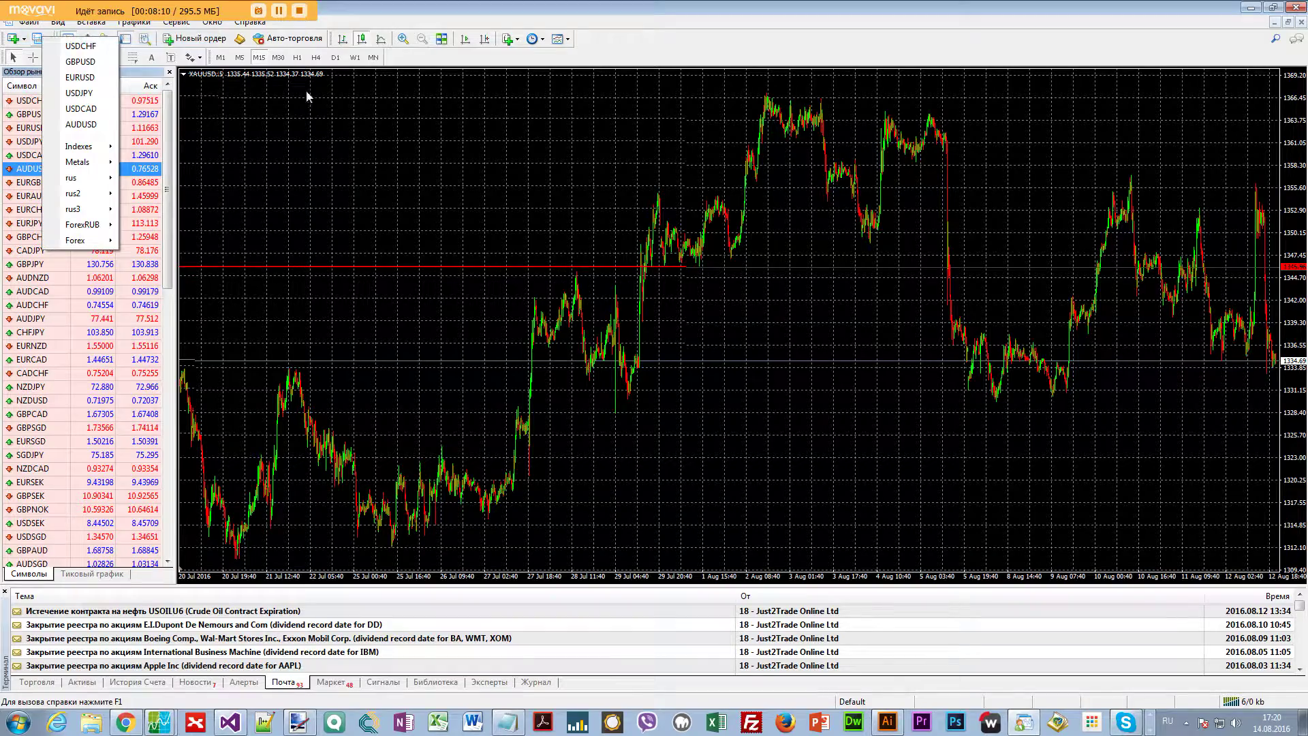
click(82, 127)
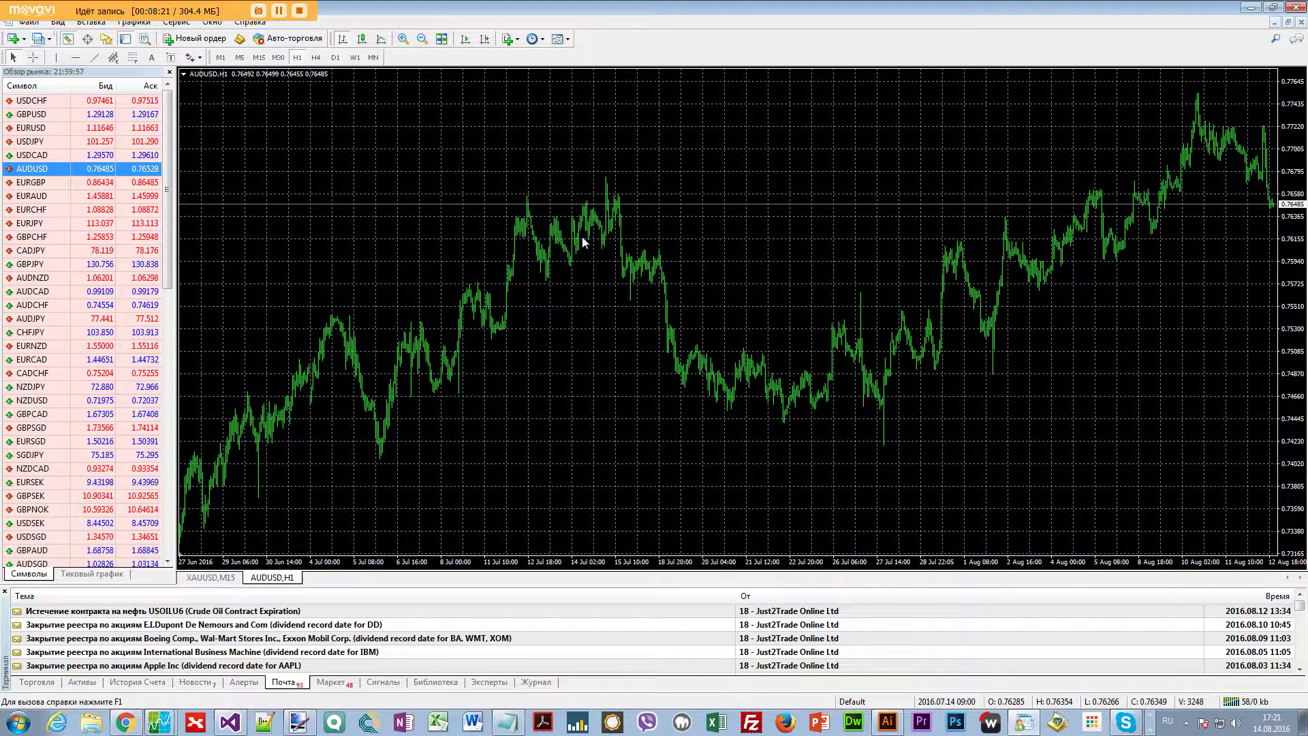
scroll(581, 236, down, 15)
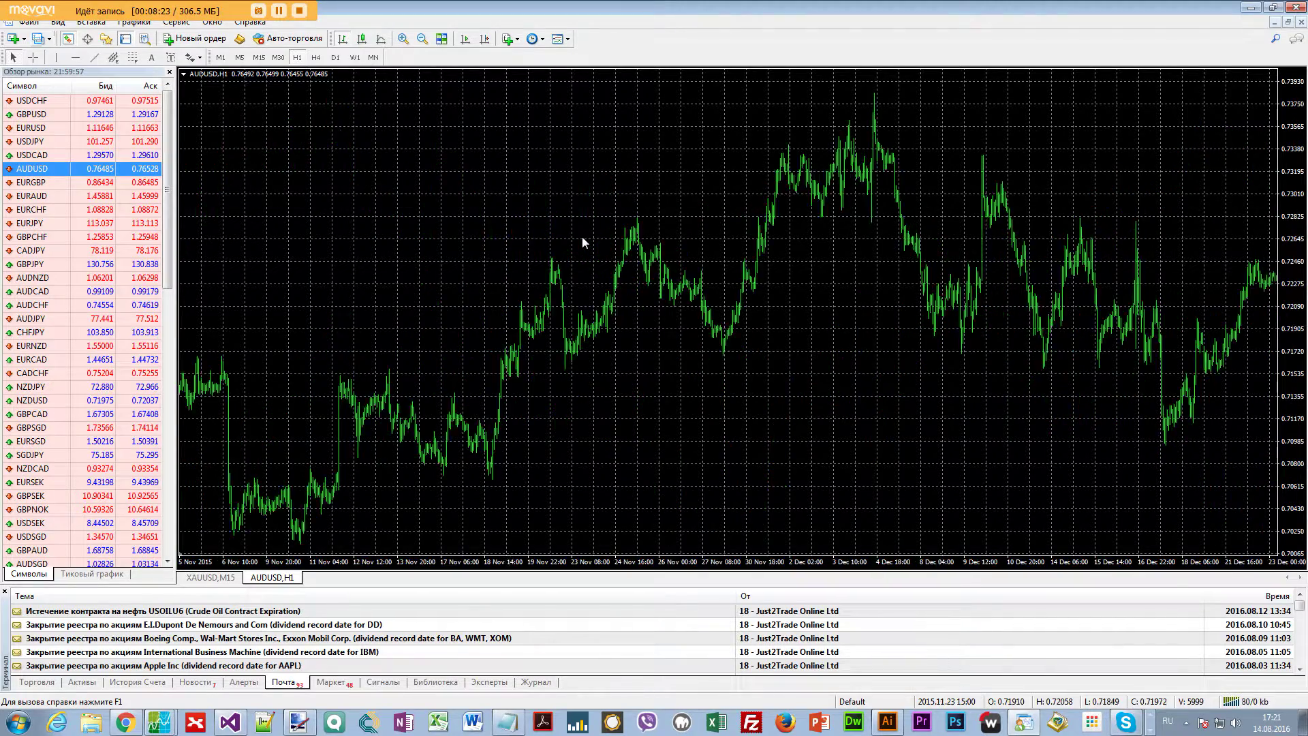
scroll(583, 242, down, 20)
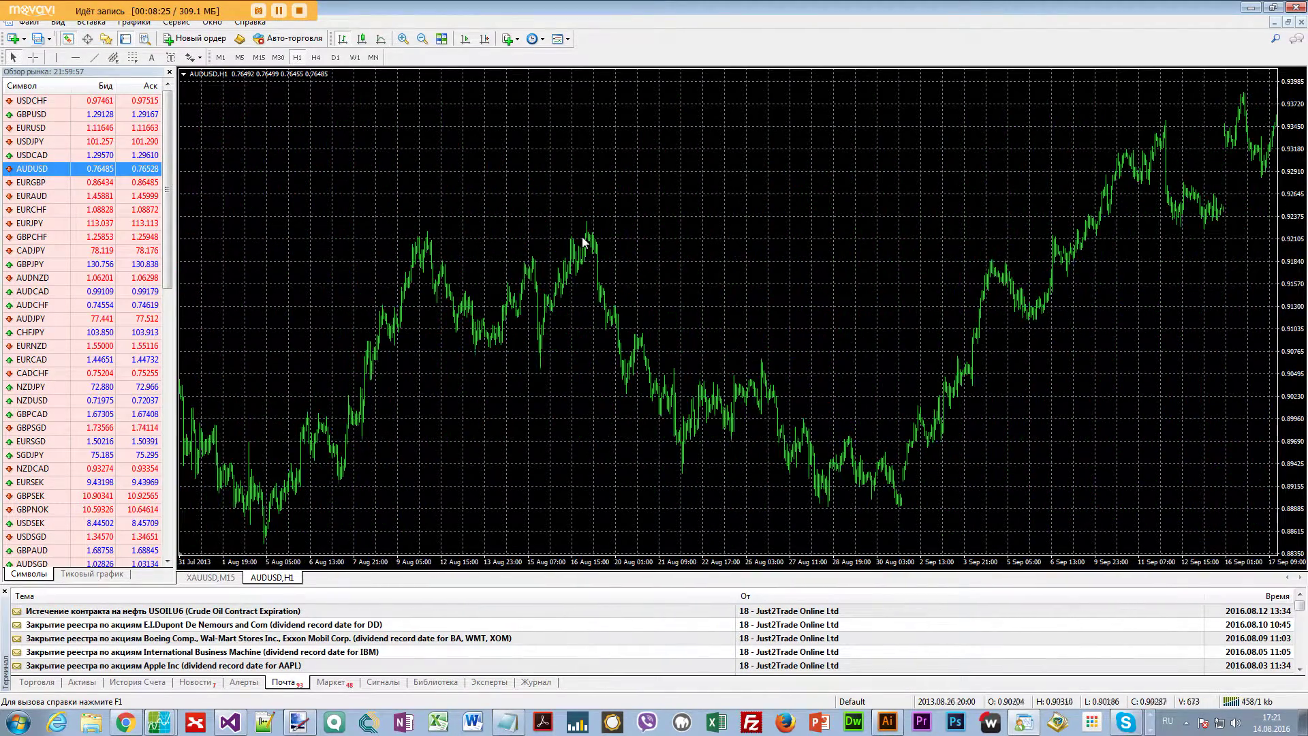
Step: Set the AUDUSD chart to the daily timeframe, going back through its oldest bars and returning to the latest
click(335, 57)
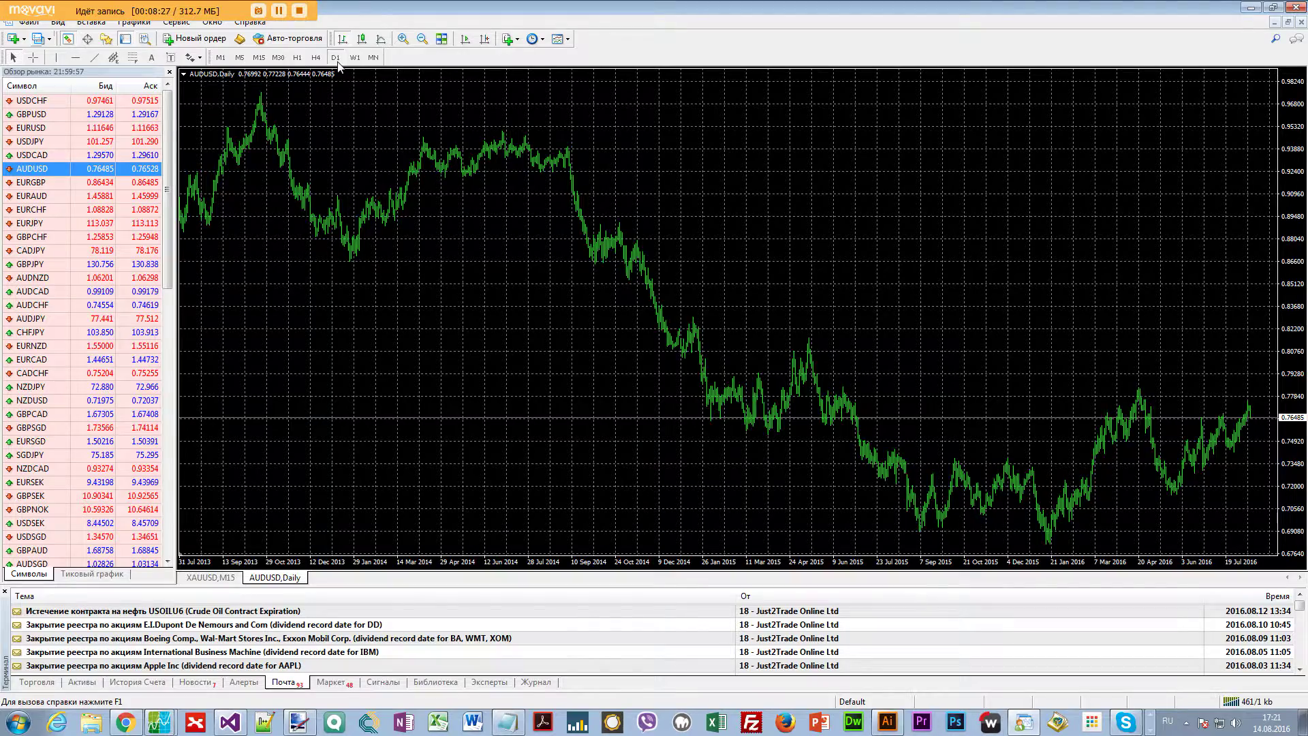
scroll(337, 63, down, 20)
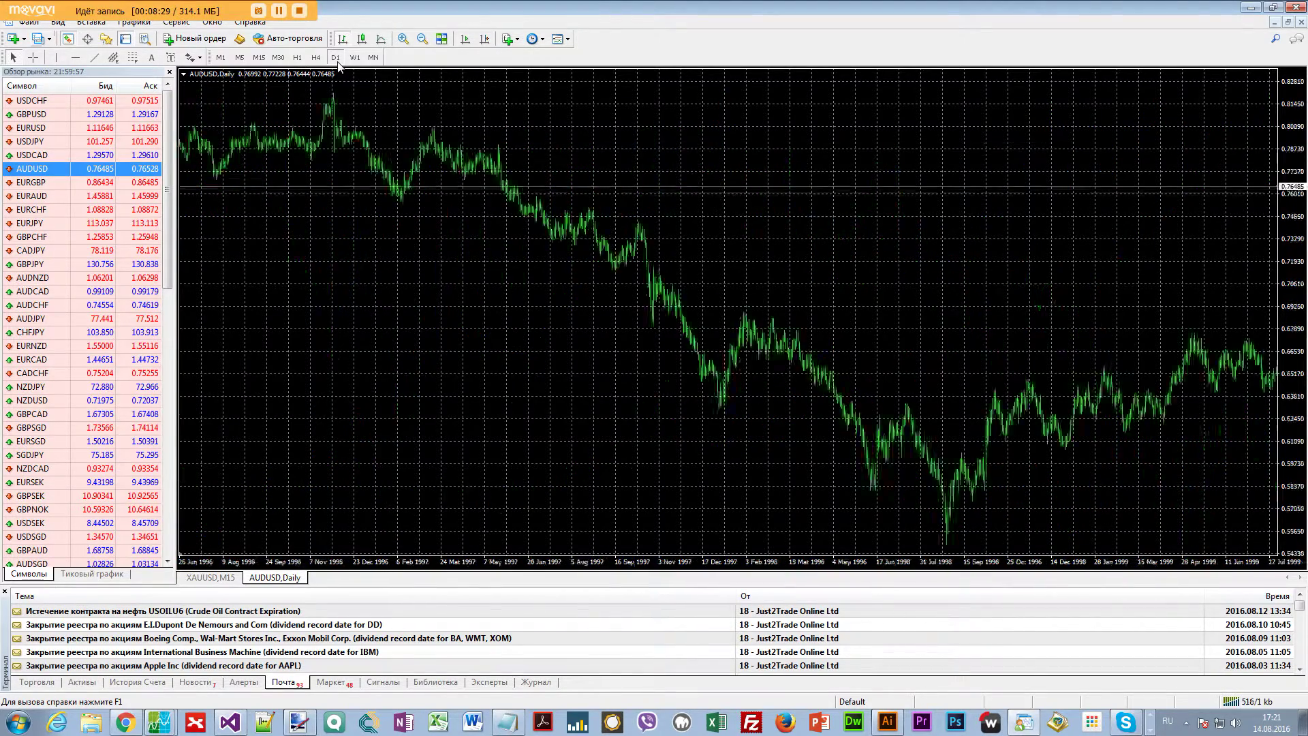
key(End)
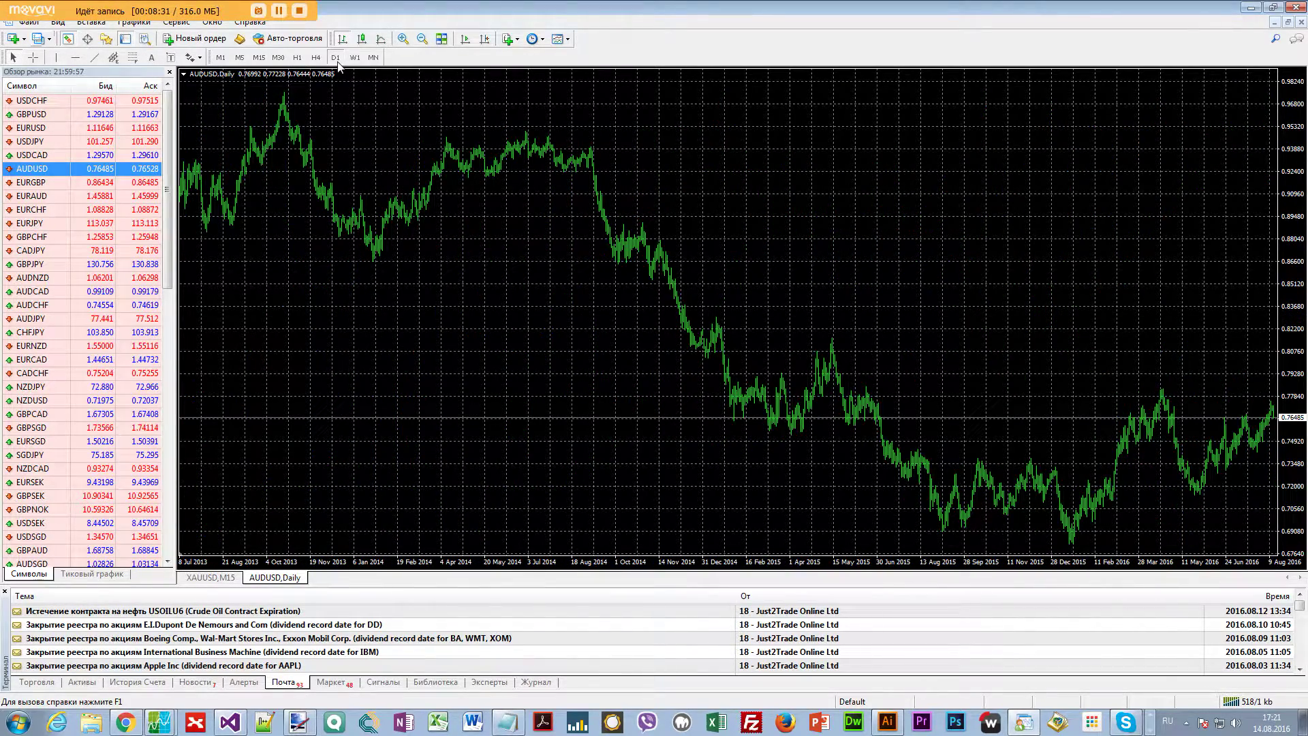
Step: Display the AUDUSD daily chart as candlesticks and examine its latest bars up close and at a smaller scale
click(402, 38)
click(403, 39)
scroll(1229, 266, up, 3)
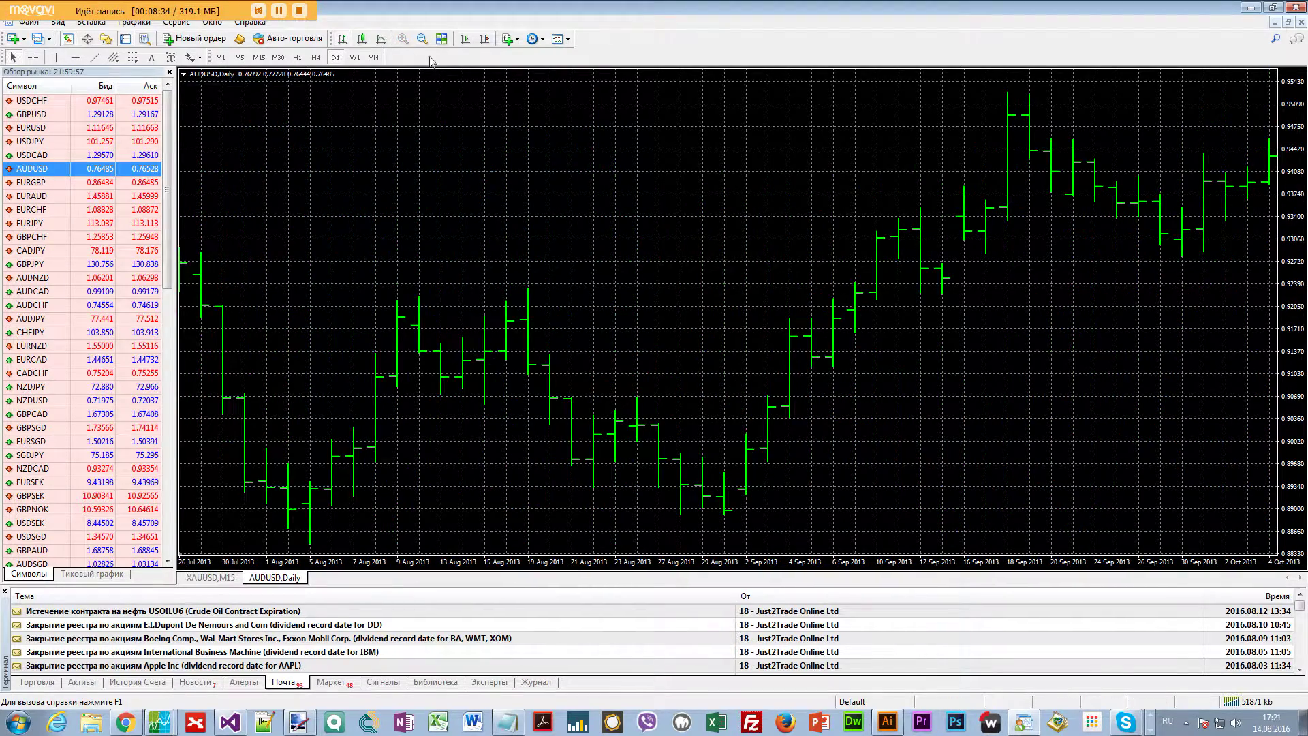
click(361, 39)
key(End)
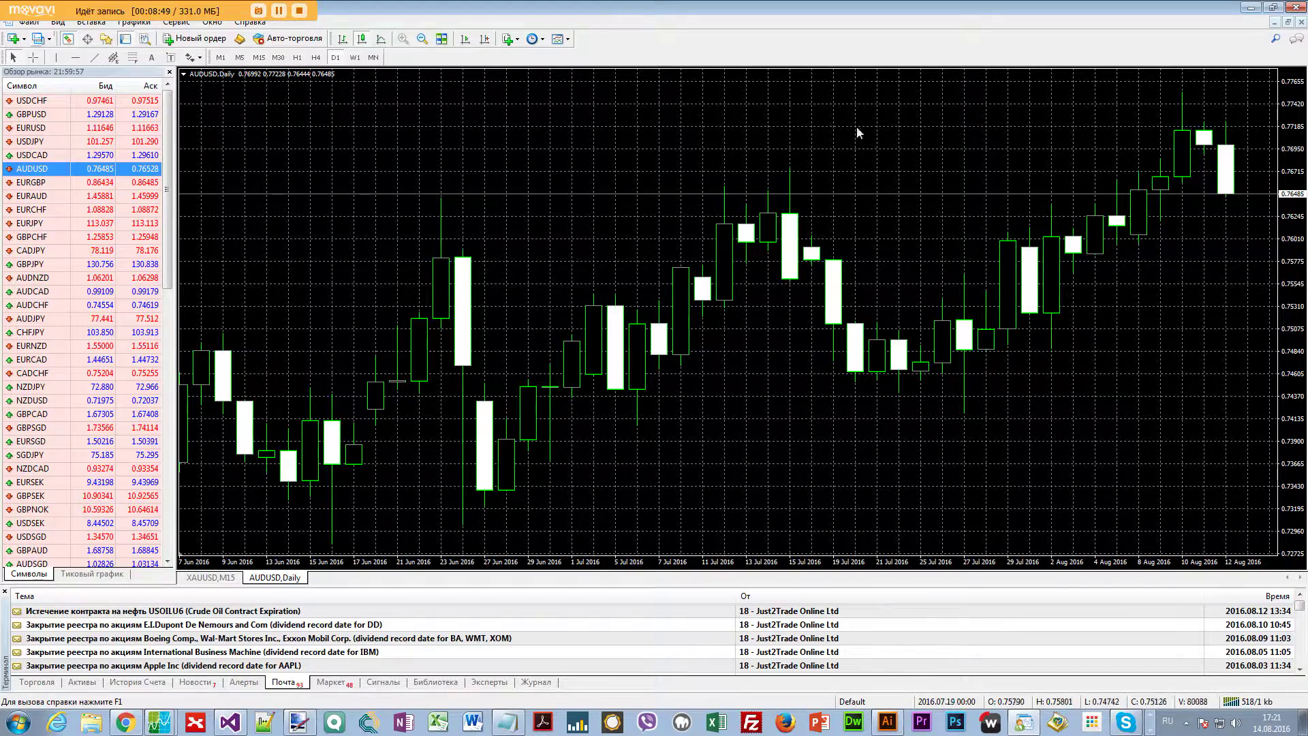
click(422, 39)
key(minus)
key(minus)
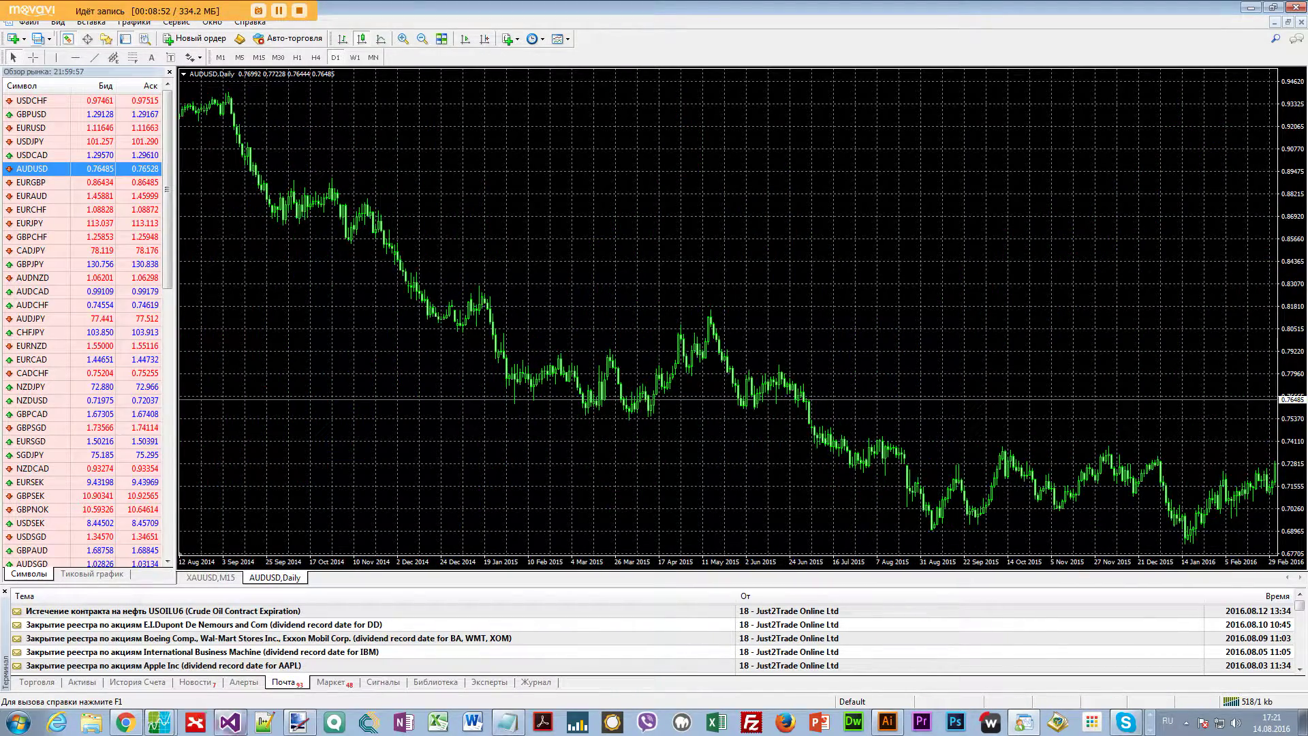
Step: Switch back to Wealth-Lab and reload the AUDUSD daily chart to check its last bar
click(158, 724)
click(153, 670)
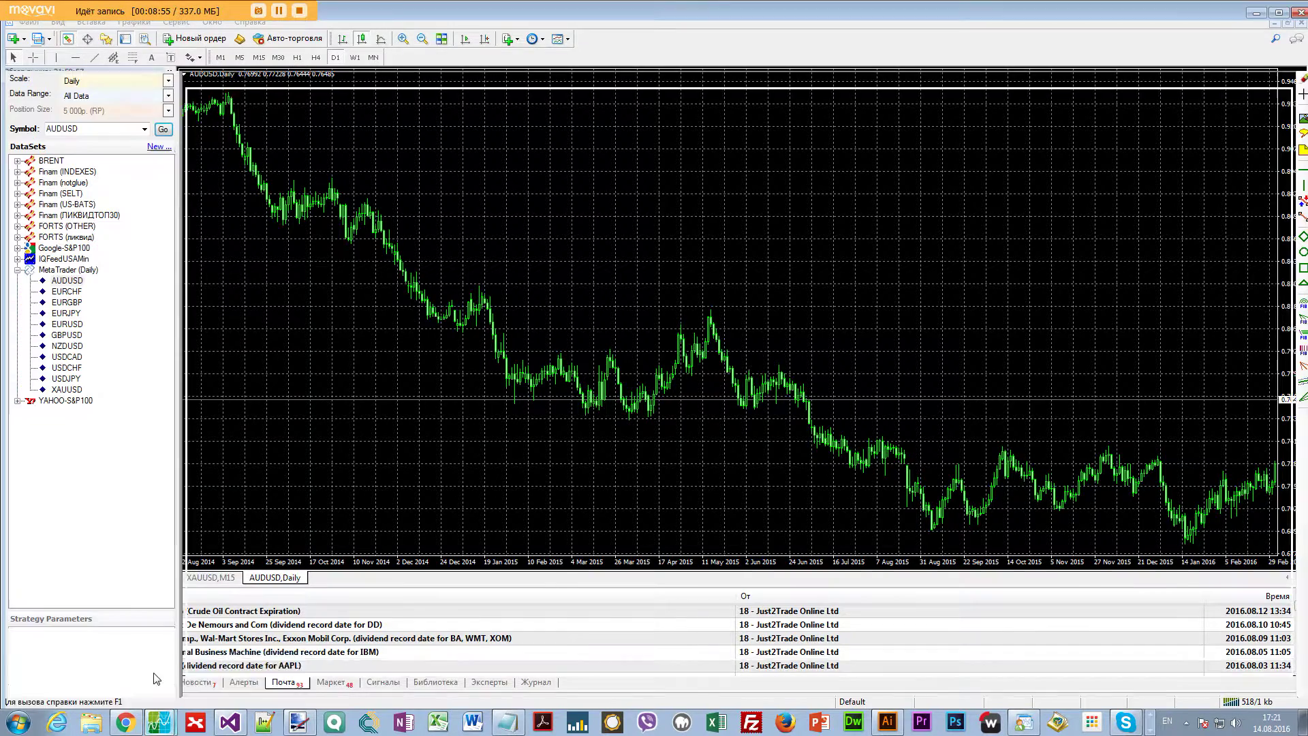
click(61, 281)
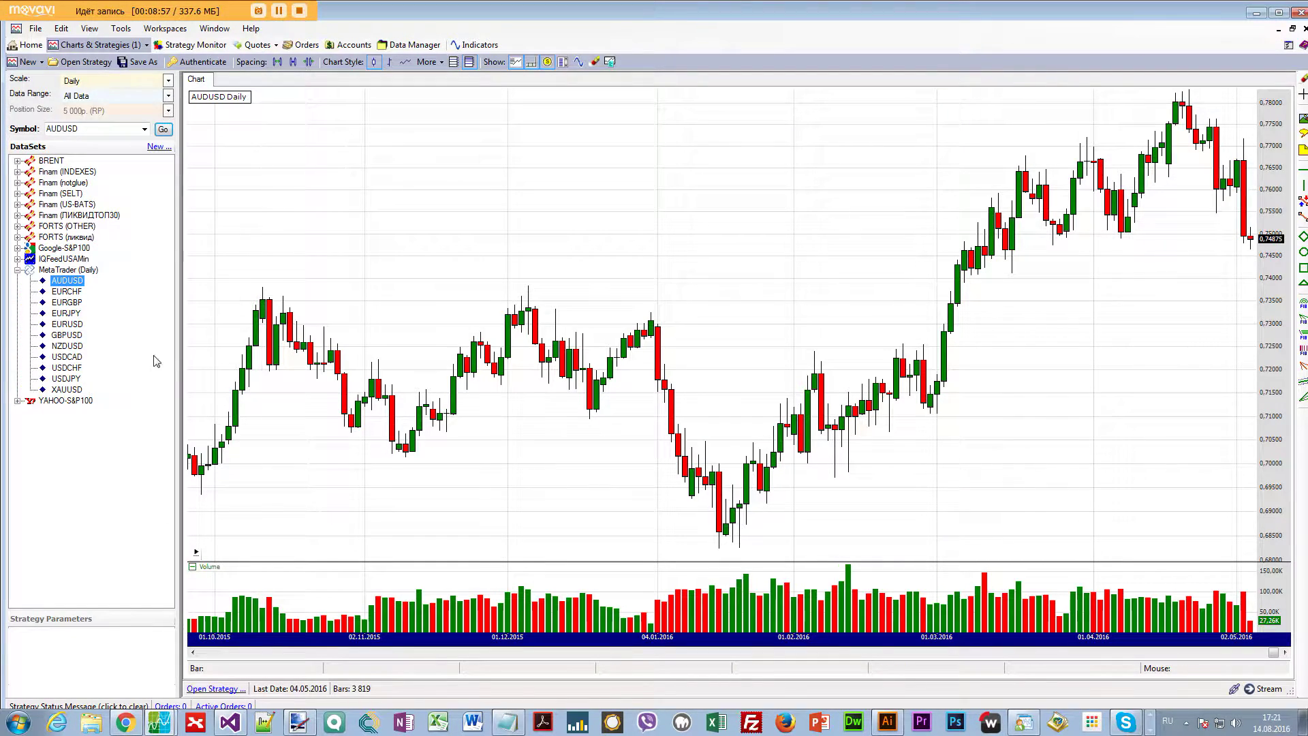
mouse_move(1250, 237)
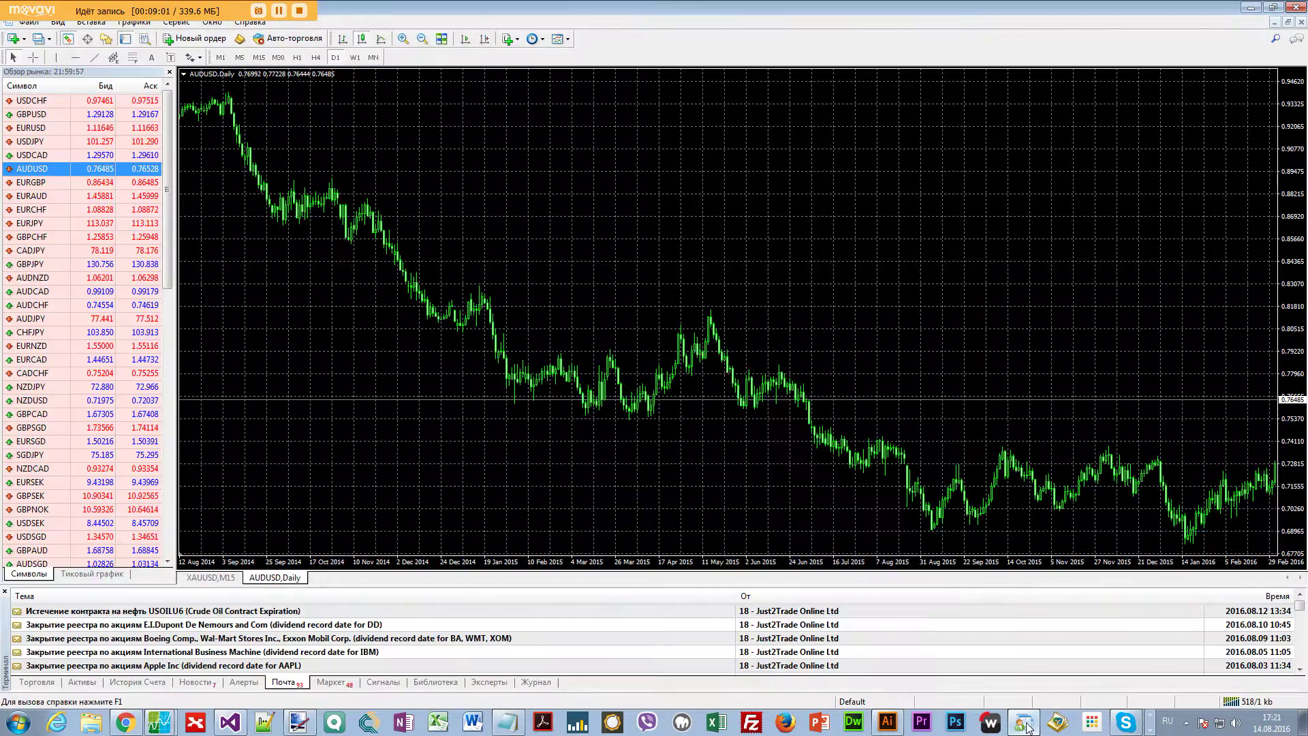
Step: Close MetaTrader 4 and reload the AUDUSD daily chart in Wealth-Lab to check its last bar
click(1023, 723)
scroll(1063, 292, down, 3)
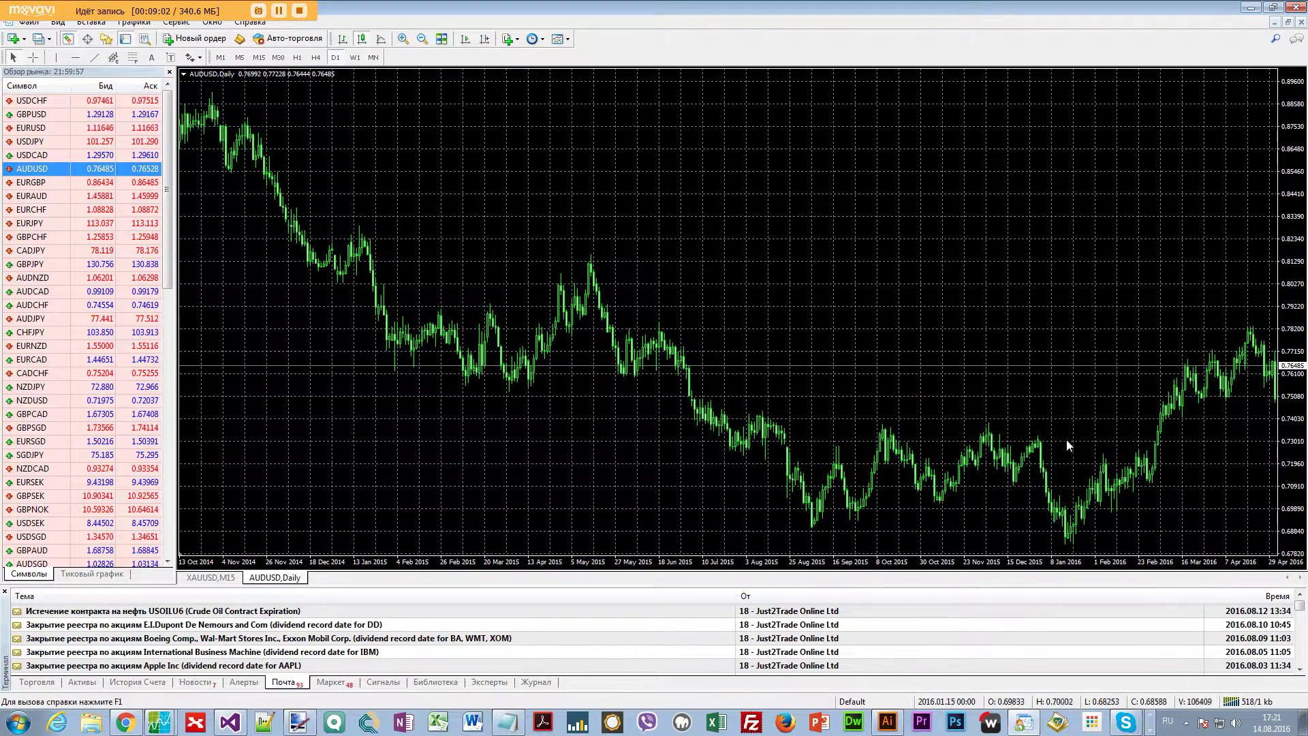
click(1295, 8)
click(67, 286)
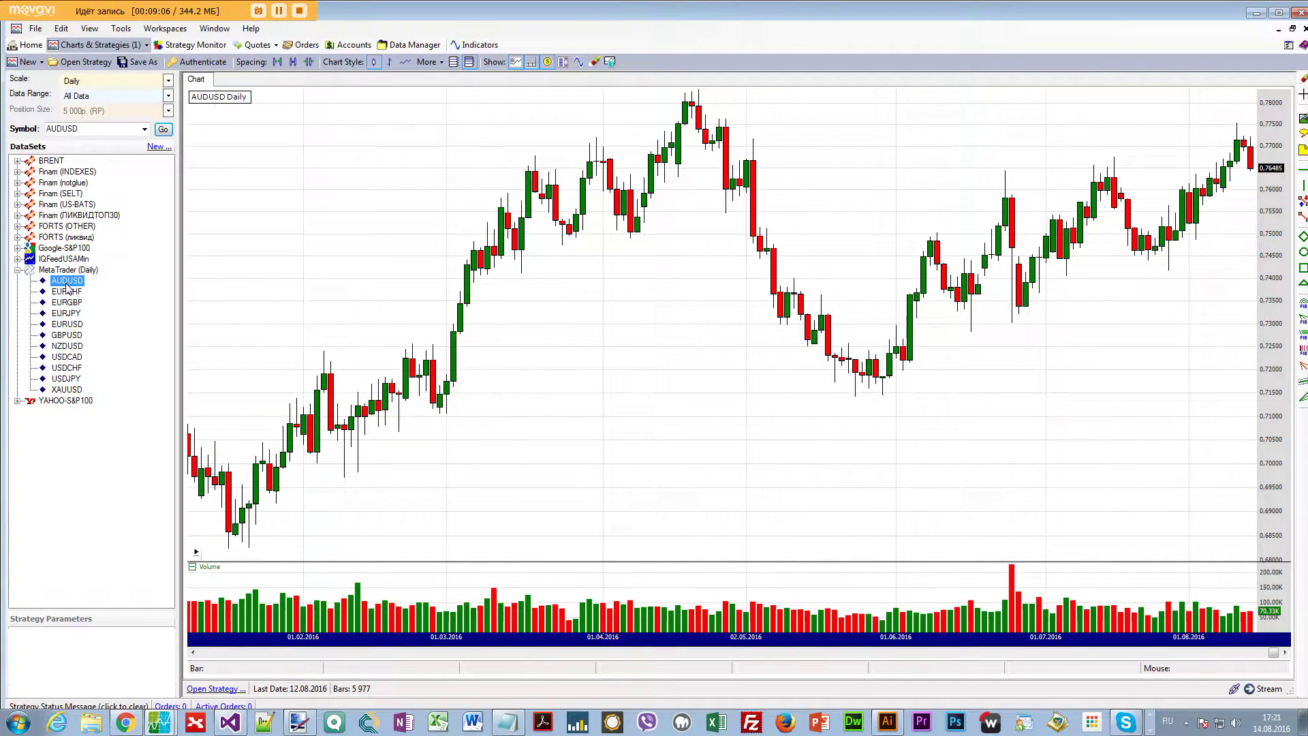
mouse_move(1252, 171)
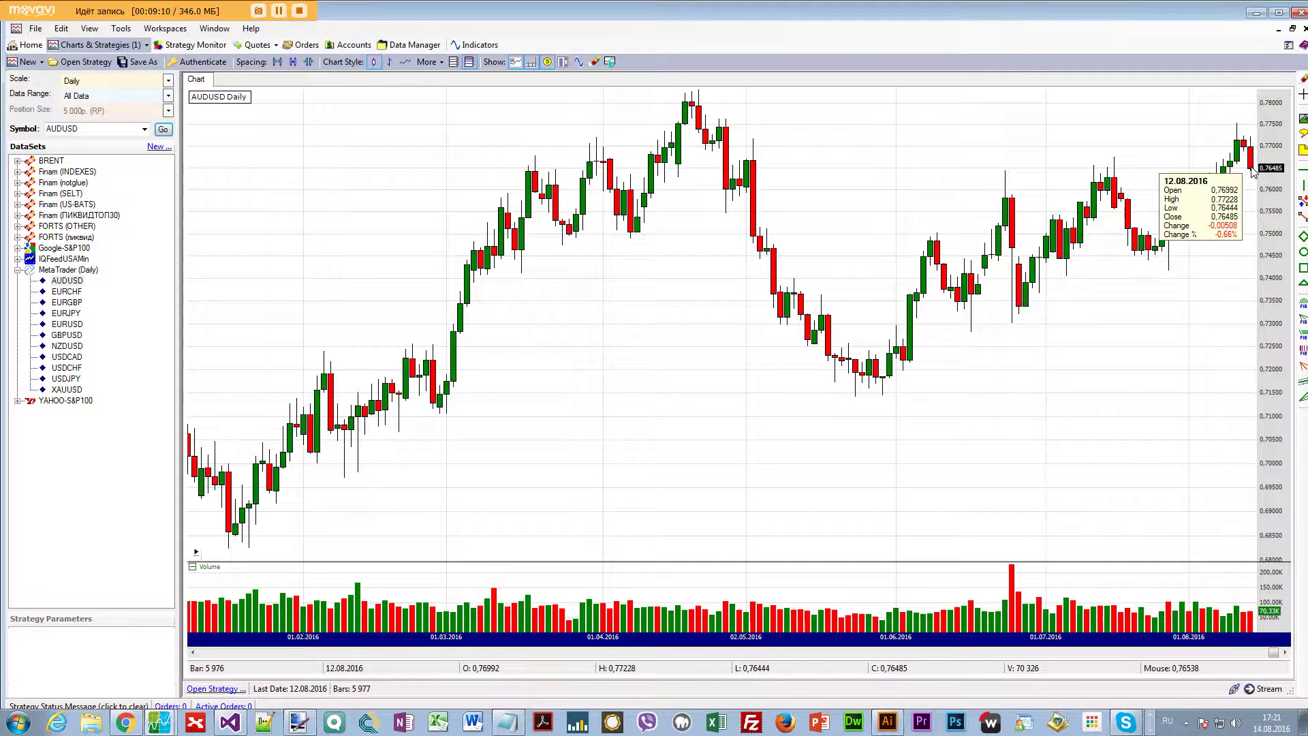
scroll(1252, 171, down, 3)
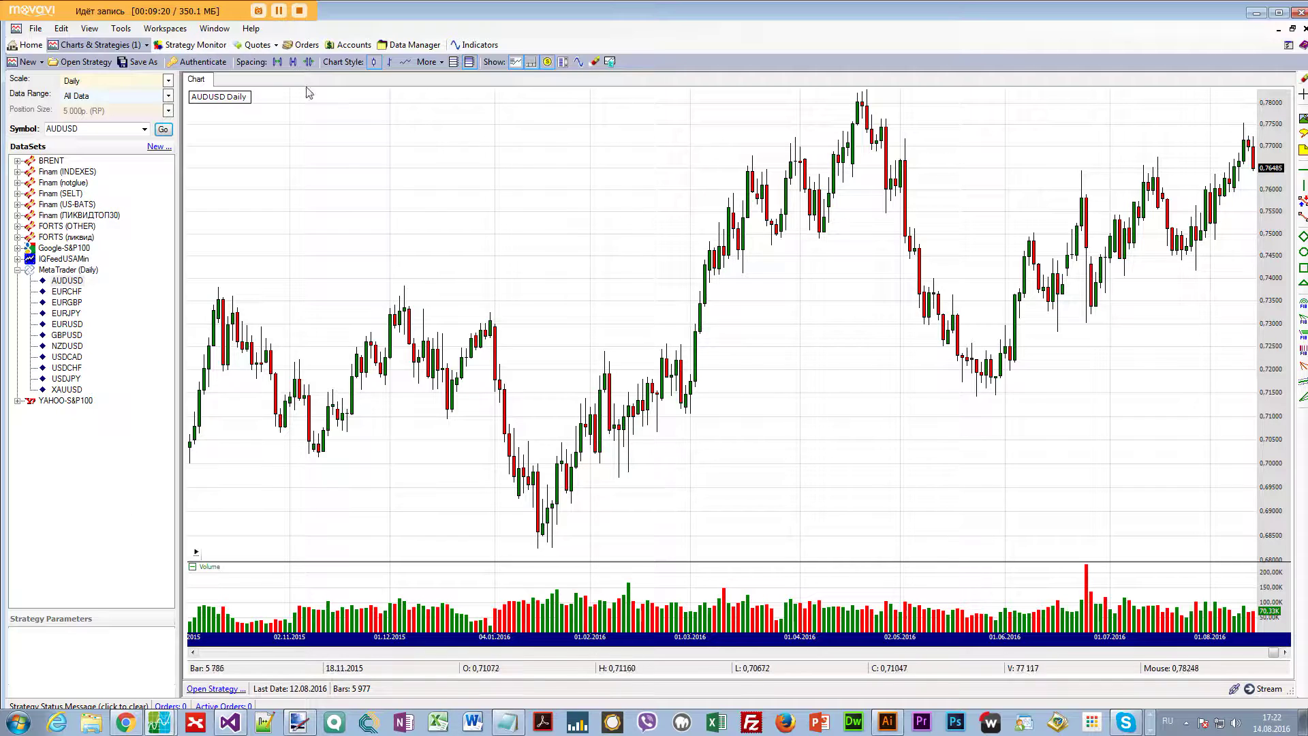
Step: Start a new MetaTrader Static DataSet to look through the available bar scales, and cancel it
click(17, 271)
right_click(86, 379)
click(150, 456)
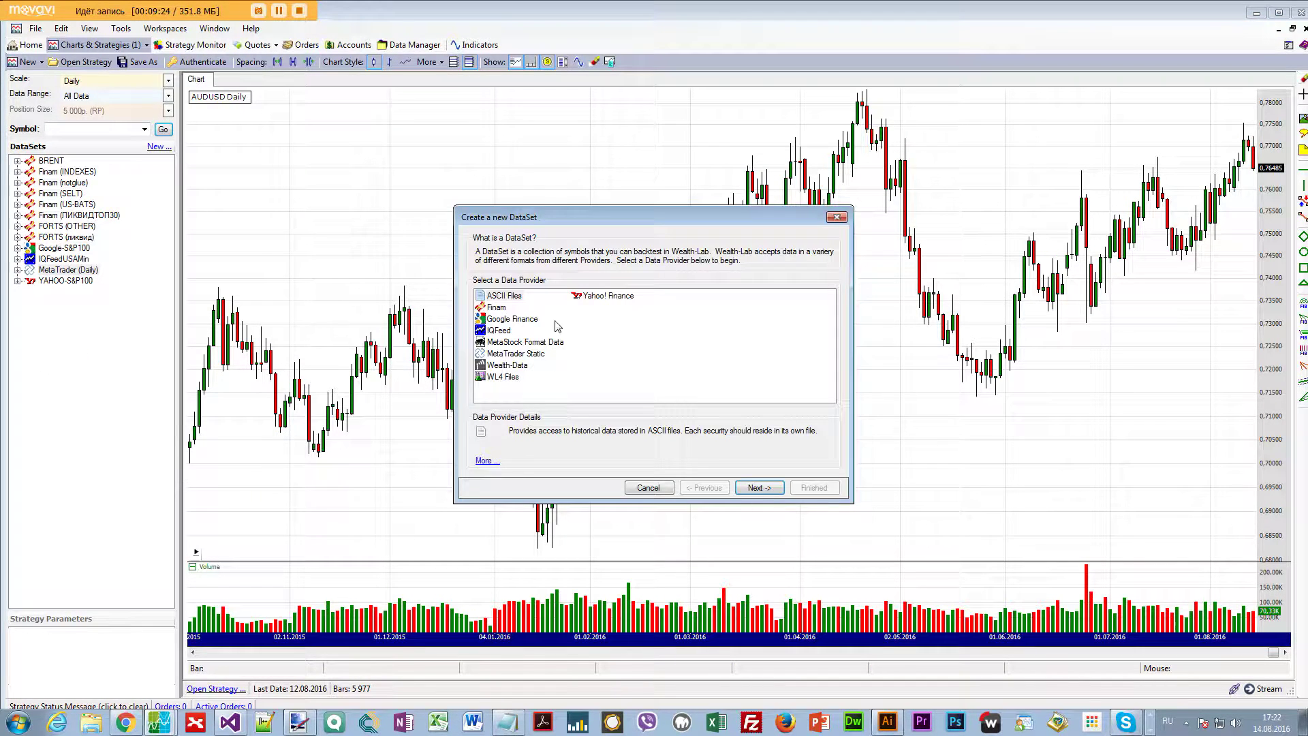
click(507, 355)
click(758, 487)
click(518, 351)
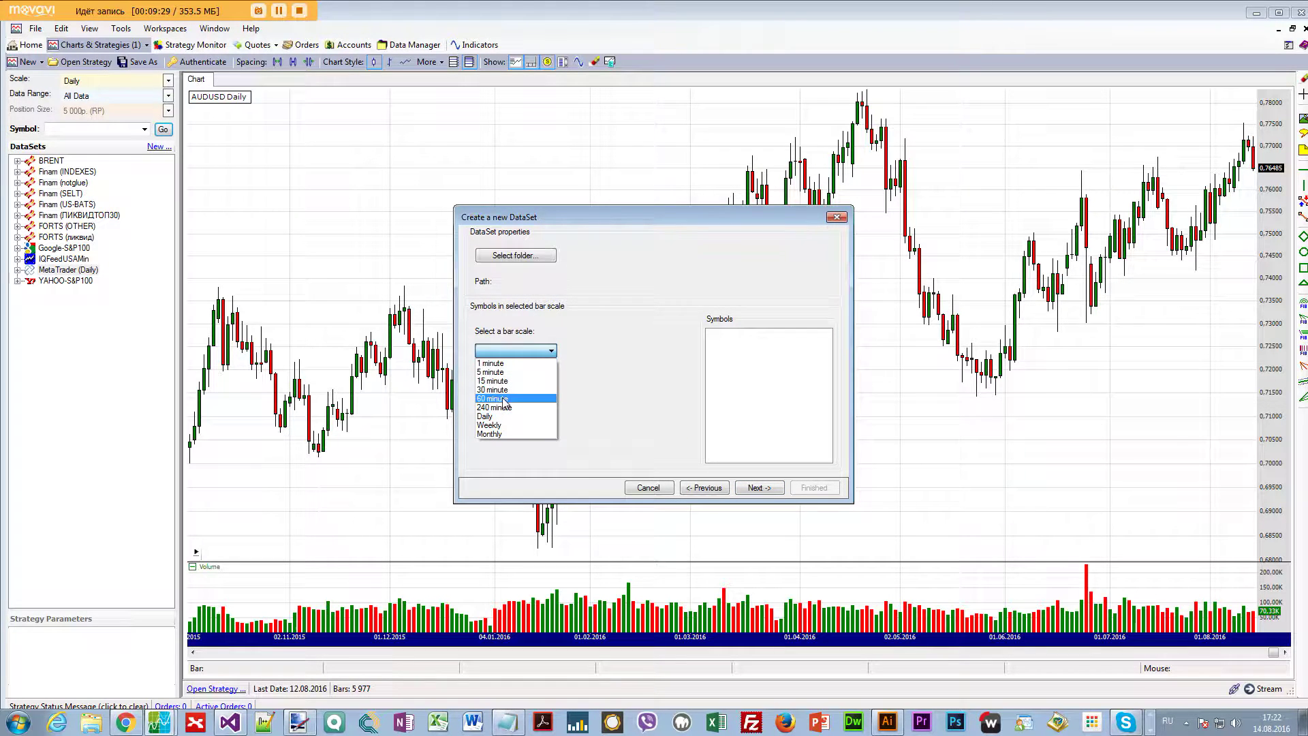
click(649, 487)
click(648, 487)
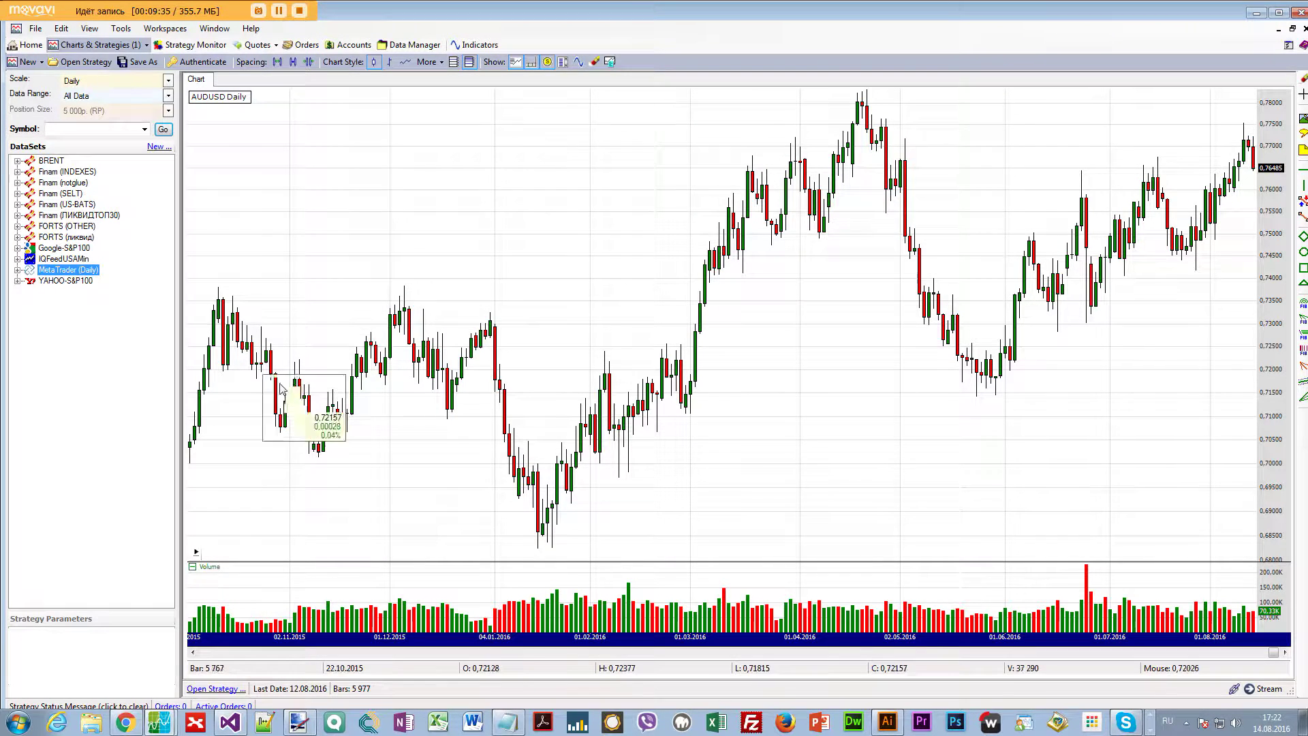
Step: Expand the MetaTrader (Daily) DataSet and reopen AUDUSD to examine its most recent daily bars
double_click(72, 270)
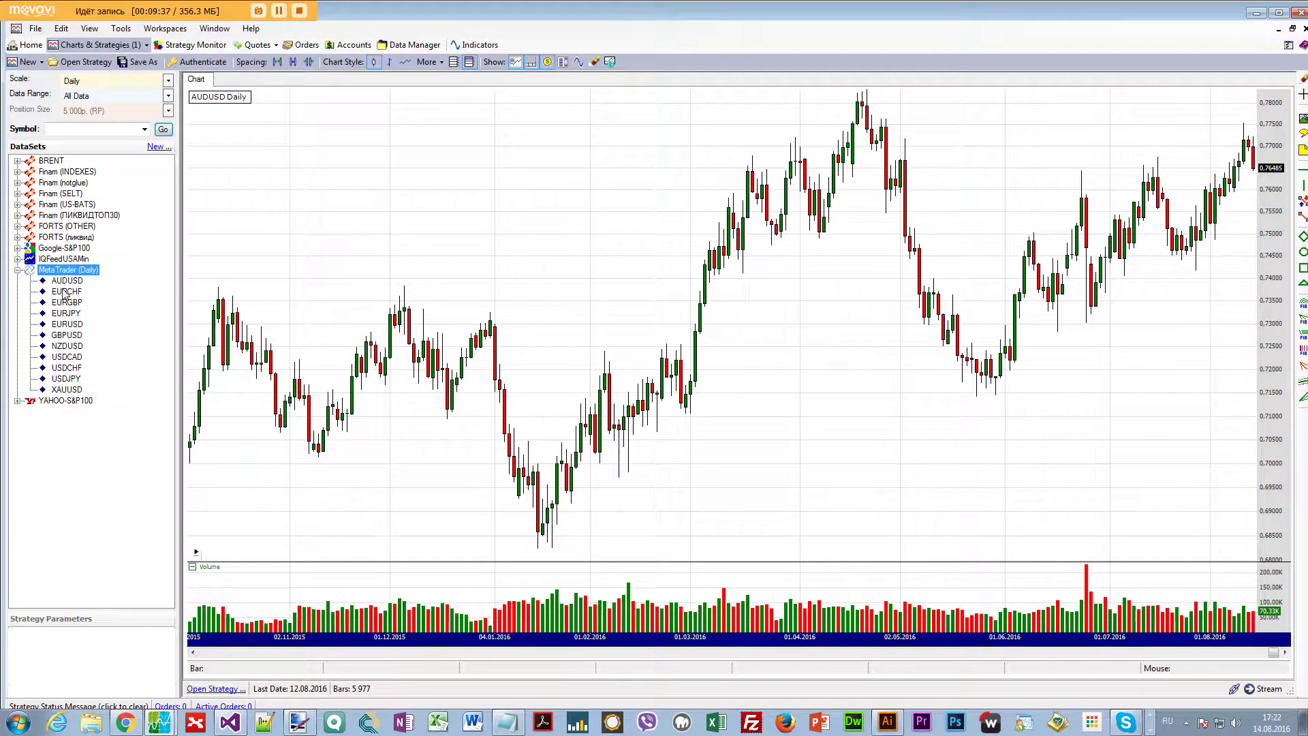
click(68, 281)
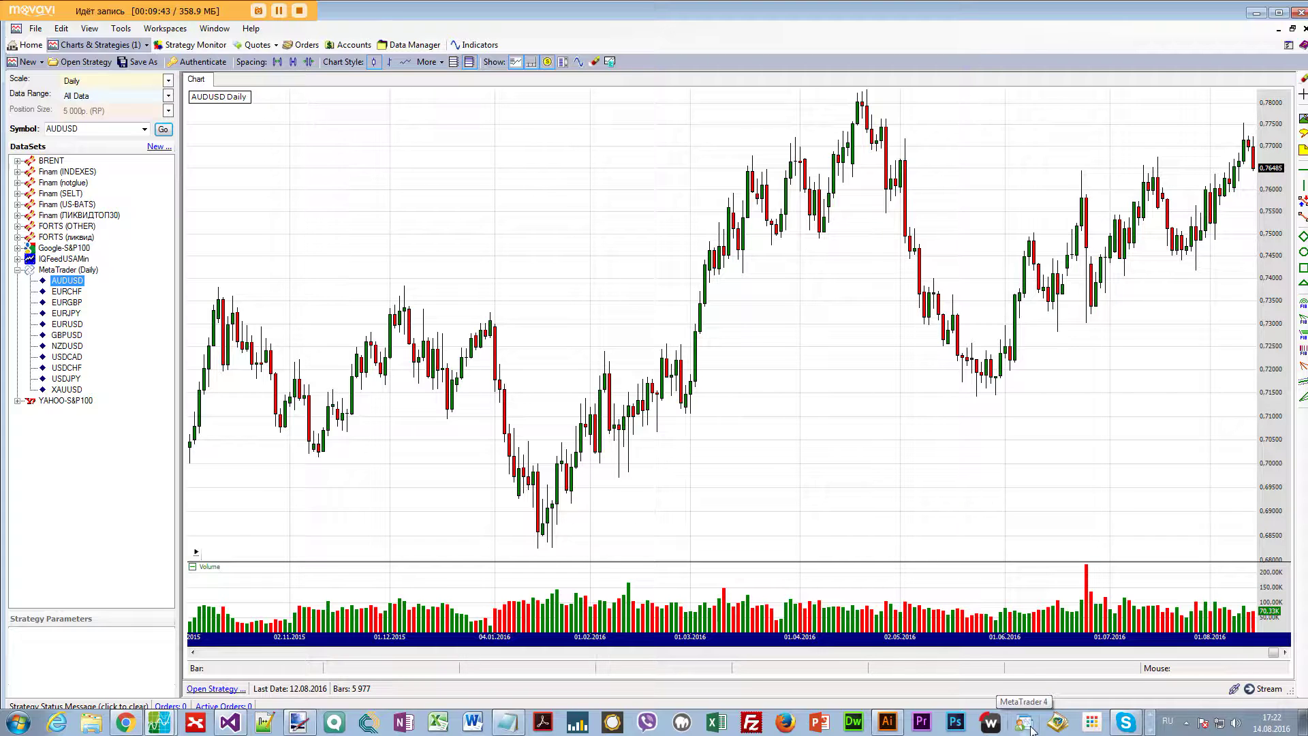
click(1145, 181)
drag(1210, 303, 1124, 233)
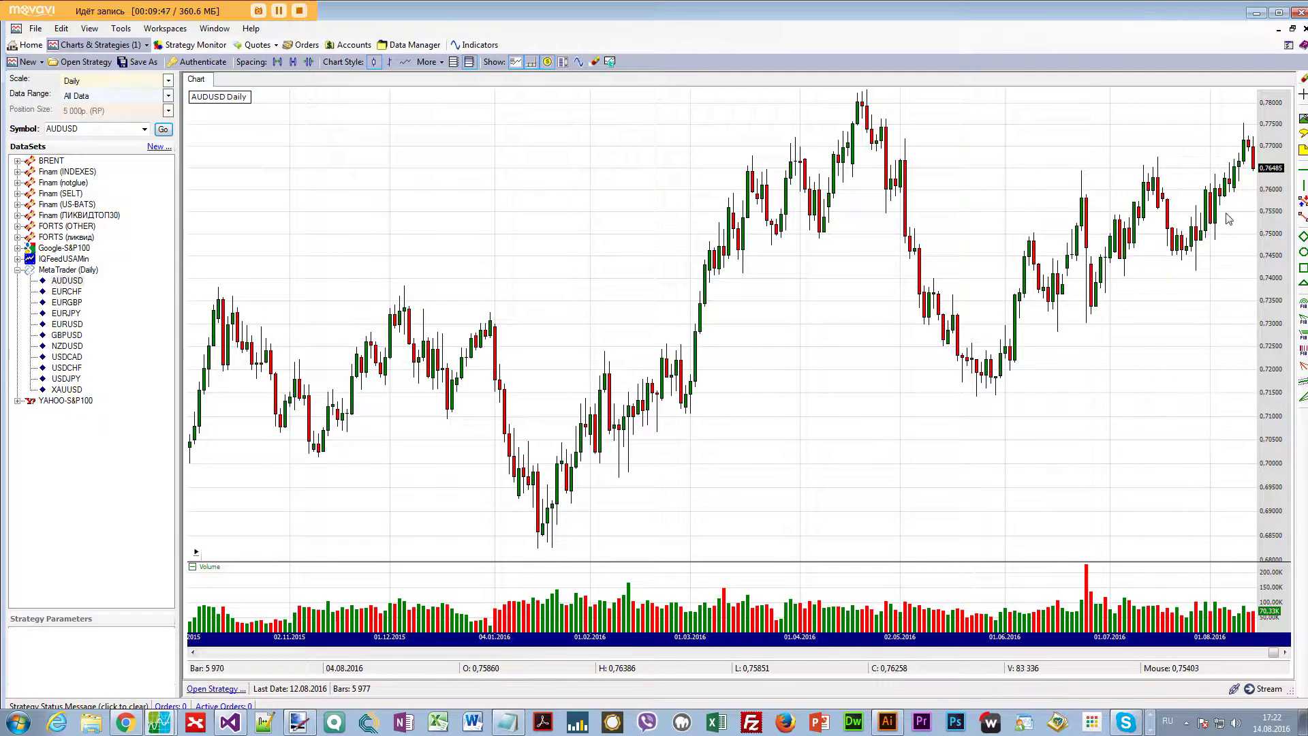